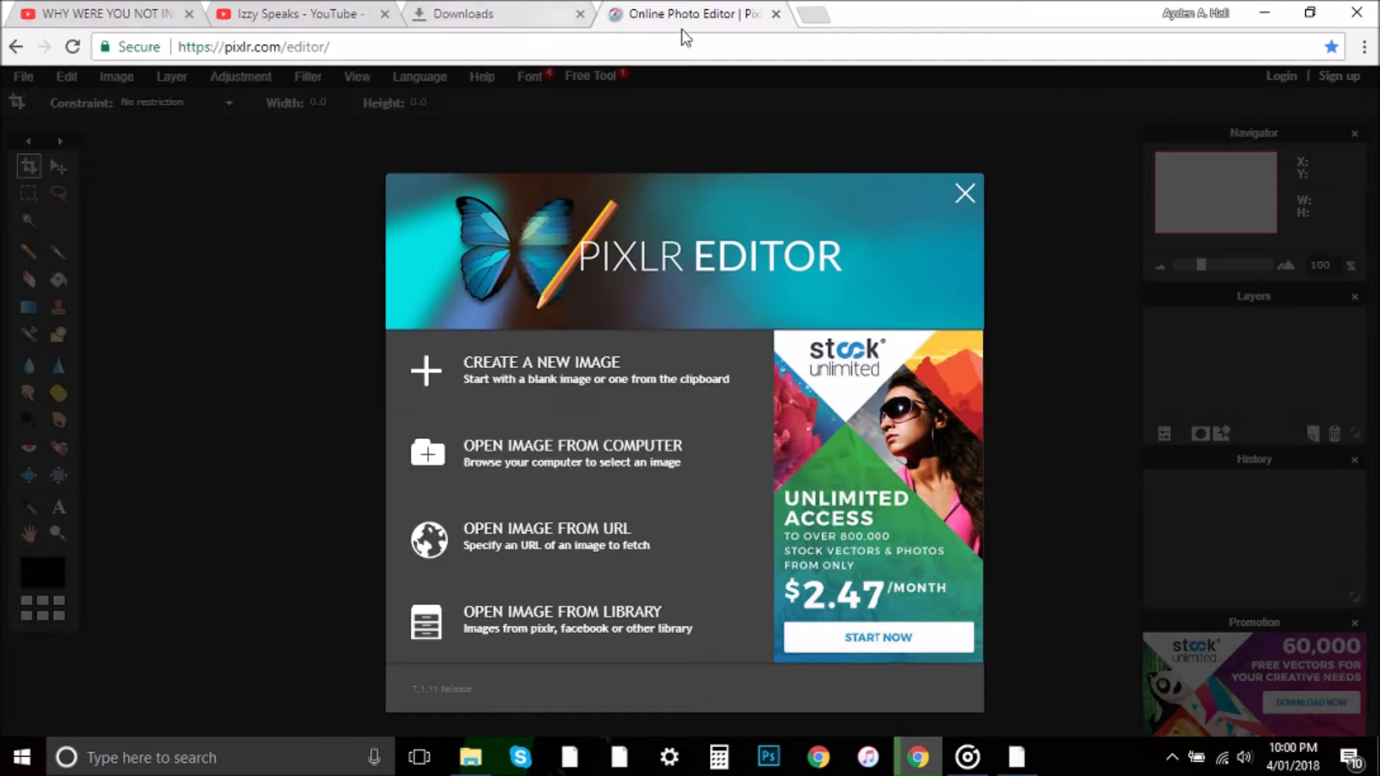
Step: Search the web in a new tab for "size of a youtube thumbnail"
click(813, 14)
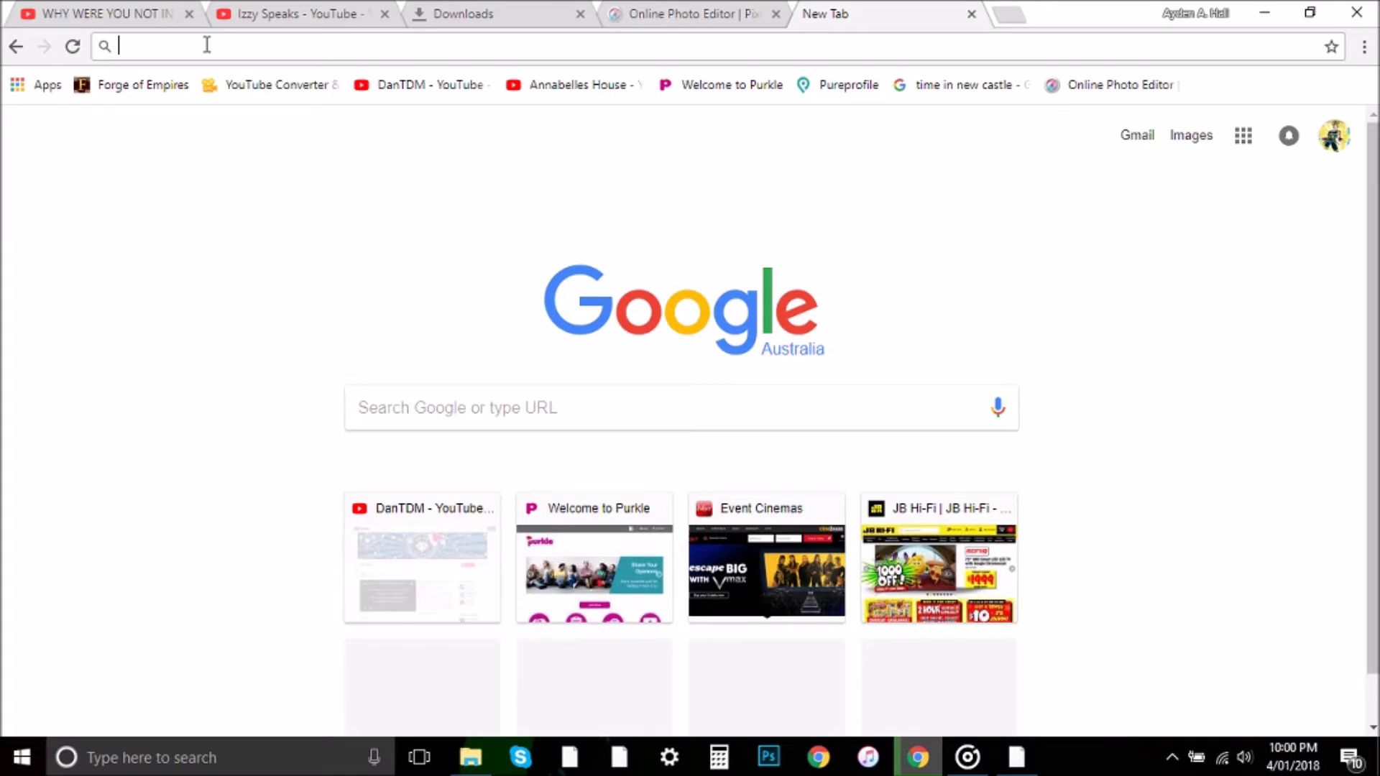
text(size)
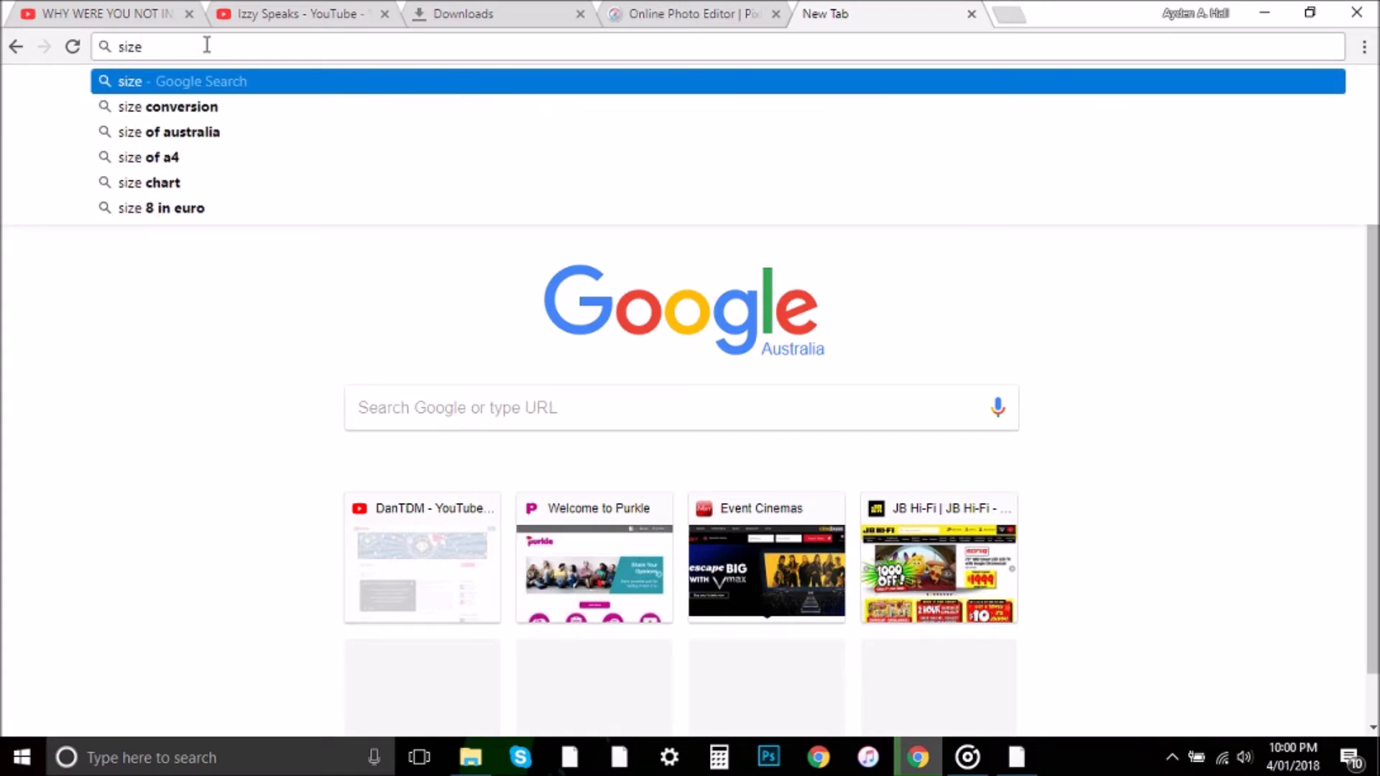
text( of a )
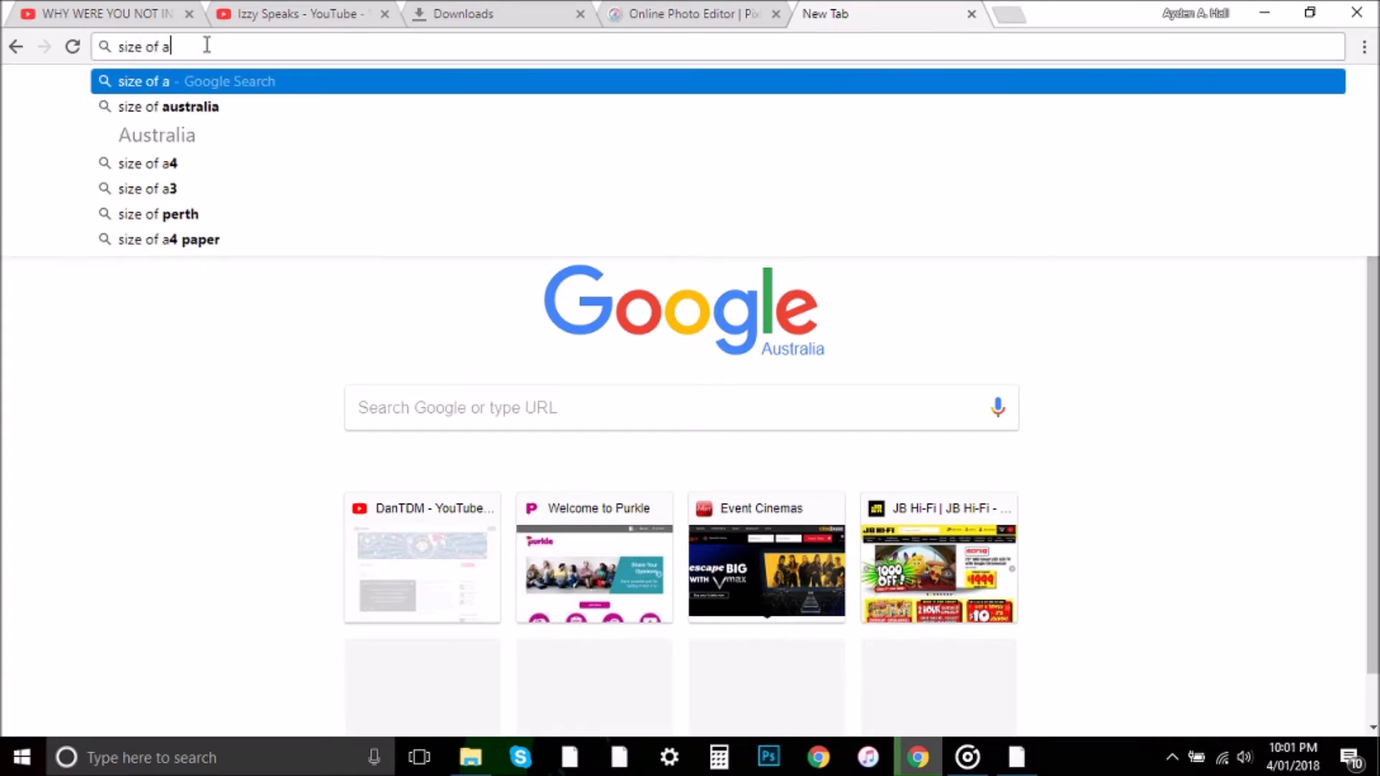
text(youtube thumbnail)
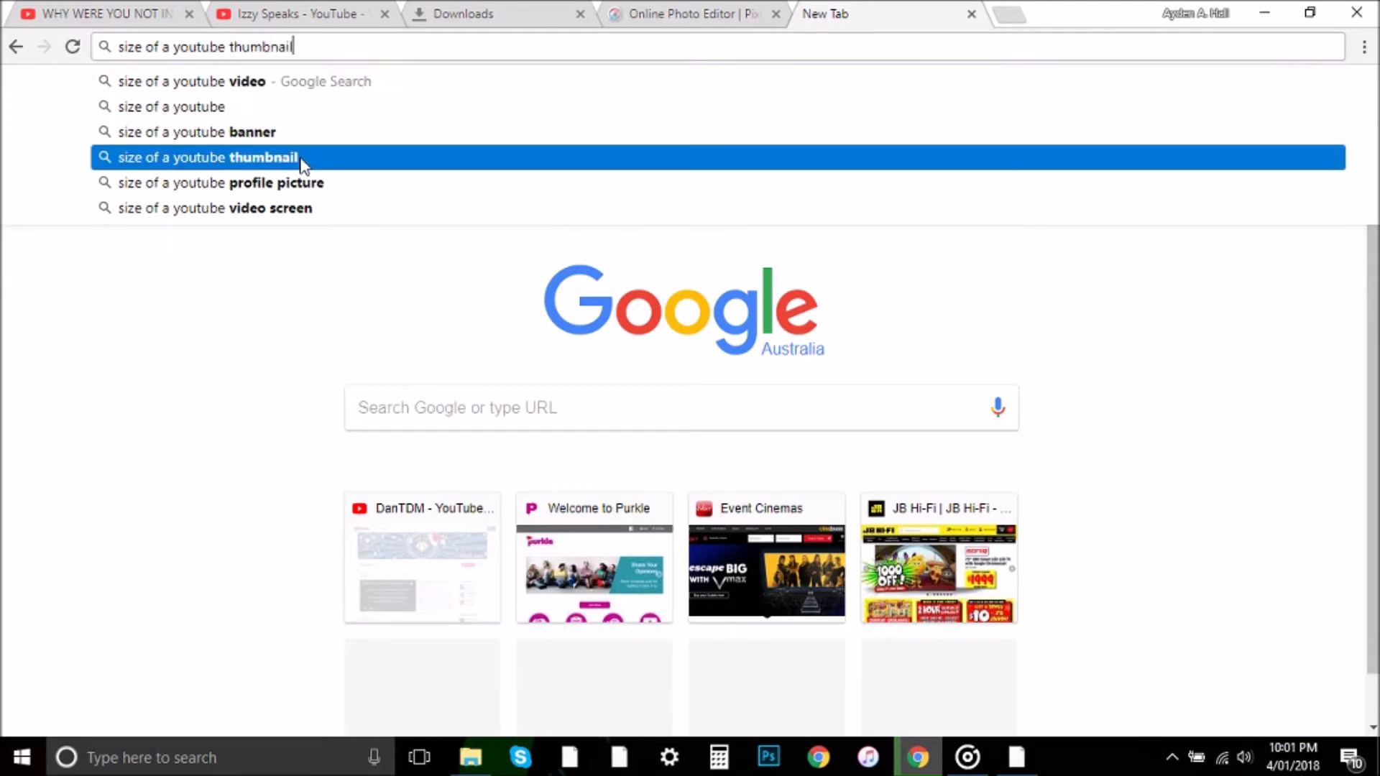
click(299, 158)
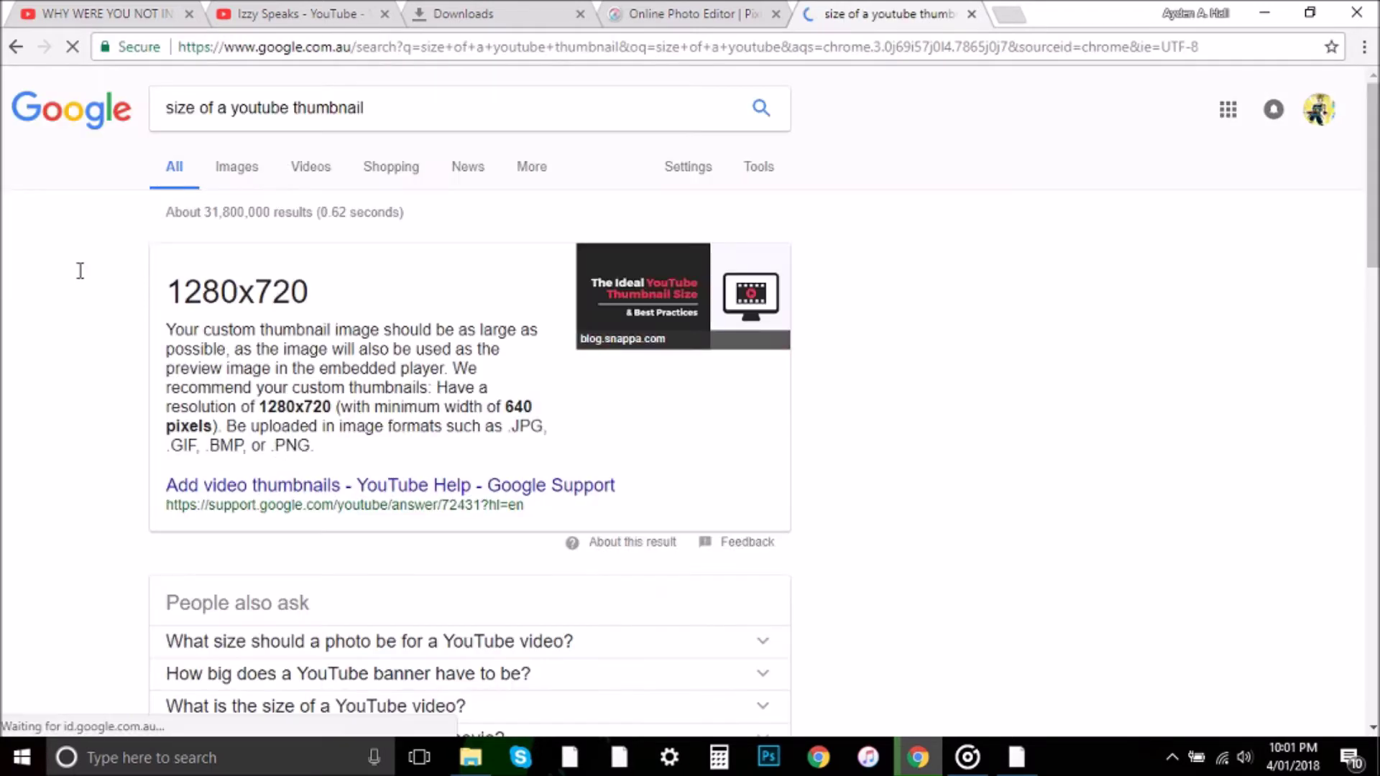
Step: Copy the recommended thumbnail size 1280x720 from the search result and return to the Pixlr editor
drag(169, 292, 319, 303)
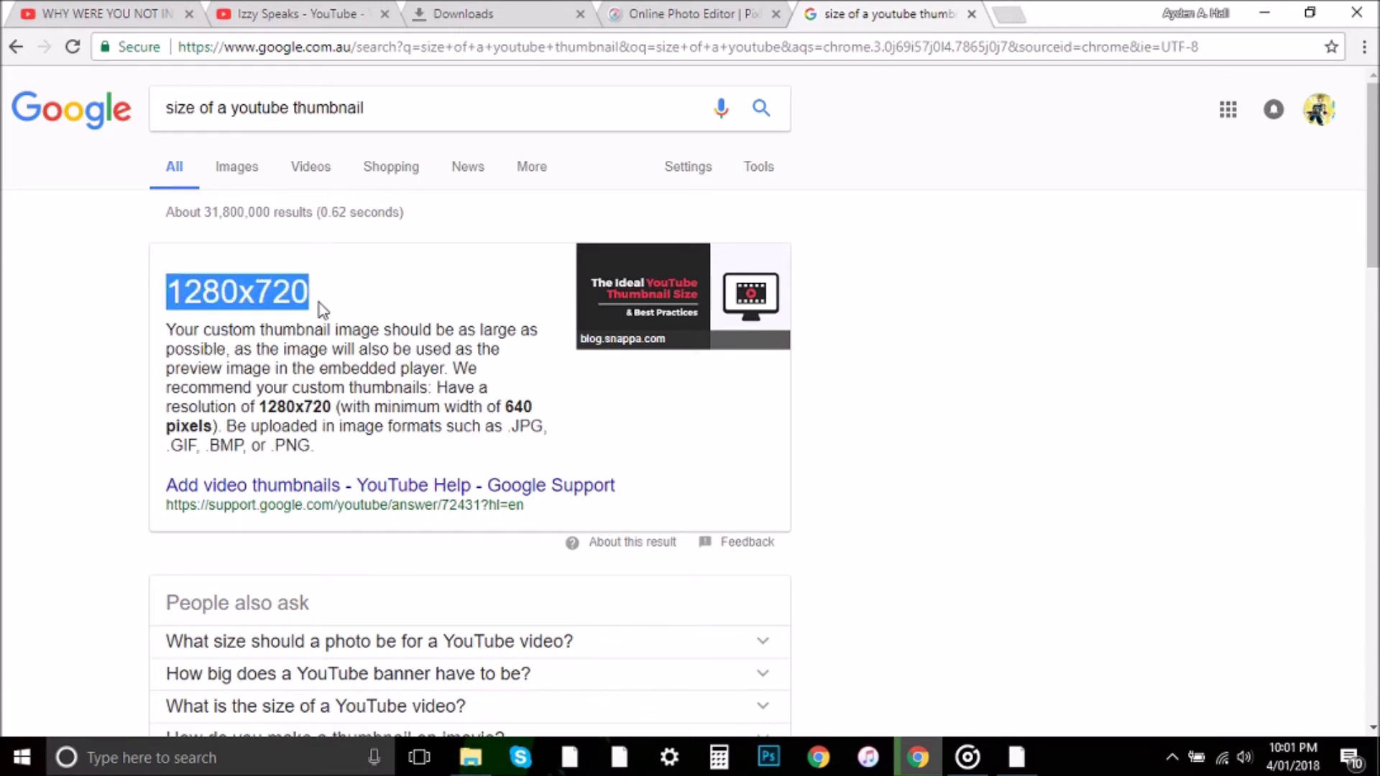
right_click(261, 299)
click(313, 323)
click(690, 8)
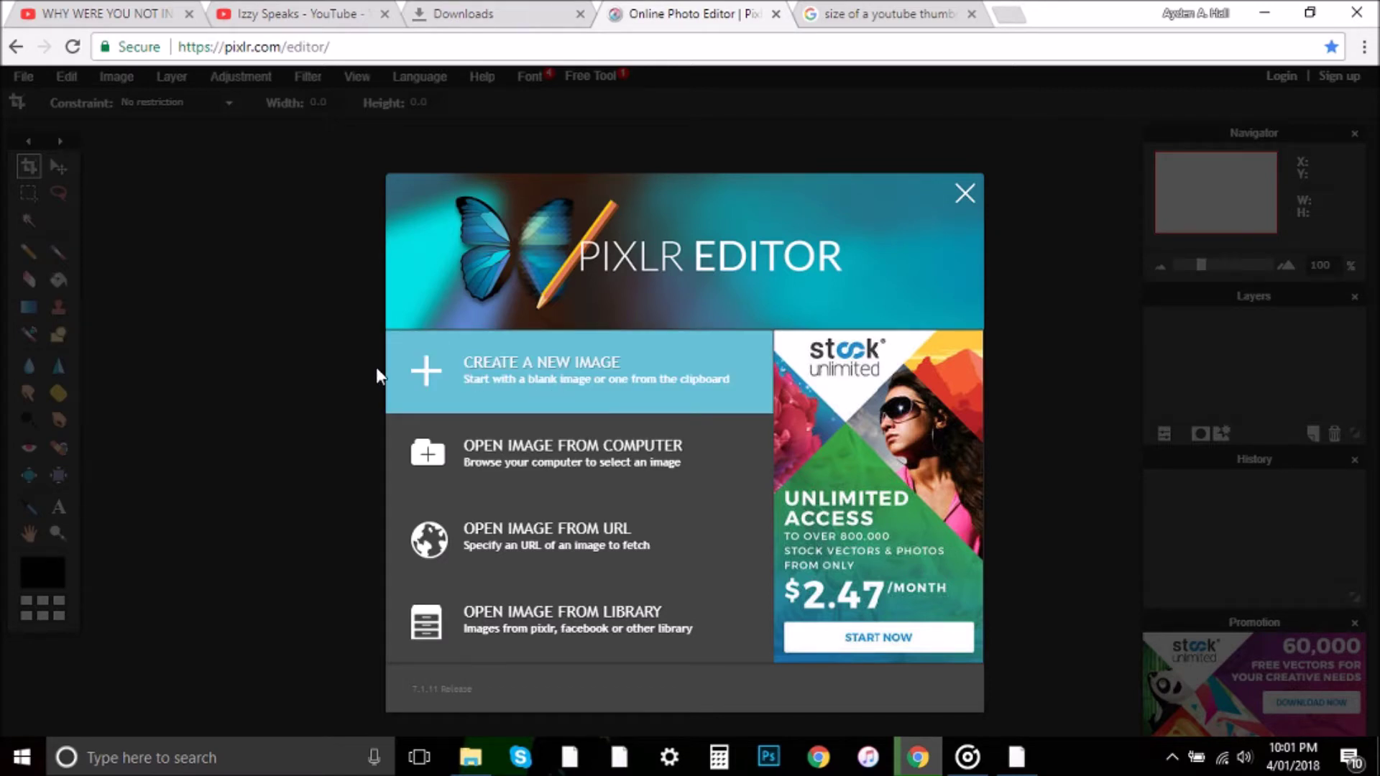
Step: Start a new blank image and set its width to 1280
click(521, 375)
click(608, 420)
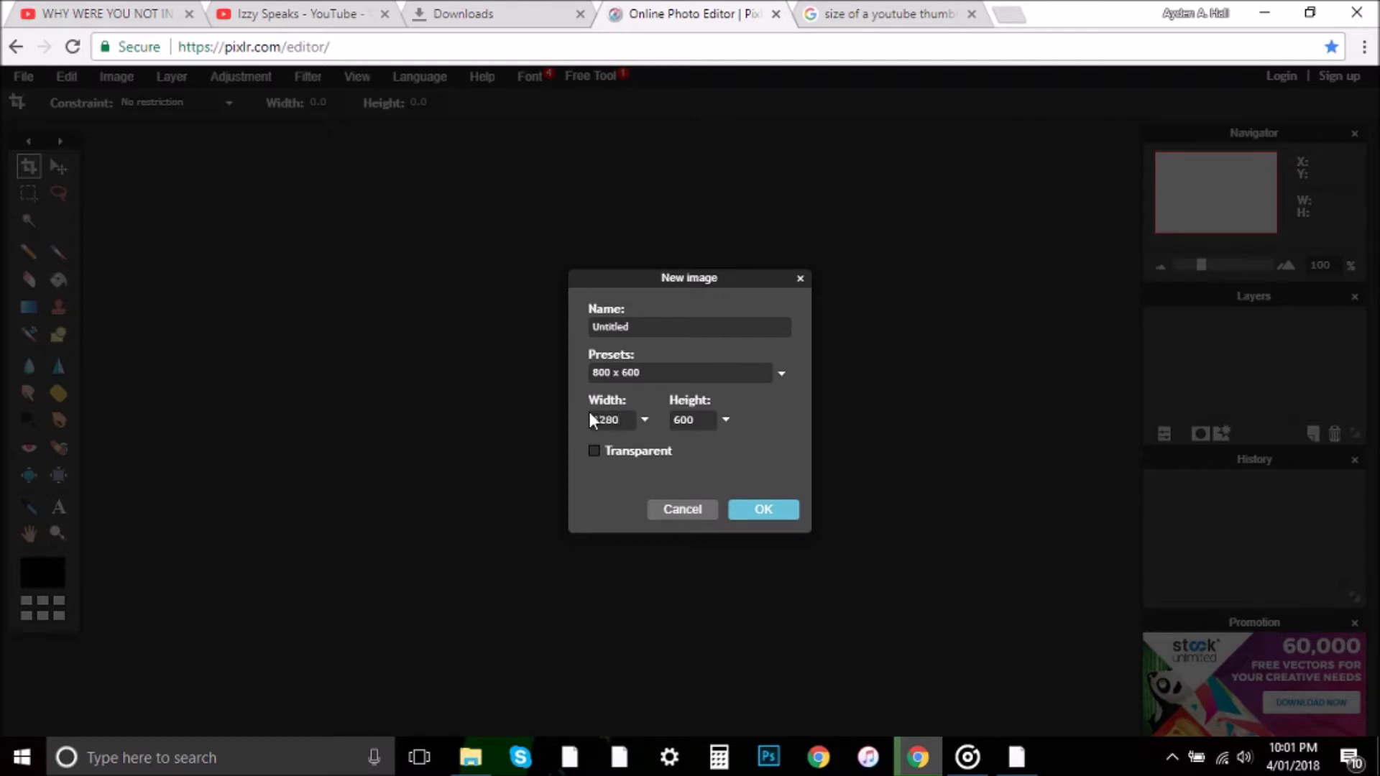
drag(635, 423, 512, 421)
right_click(608, 421)
click(641, 484)
Step: Set the new image's height to 720 and create the transparent canvas
right_click(677, 421)
click(732, 484)
click(884, 13)
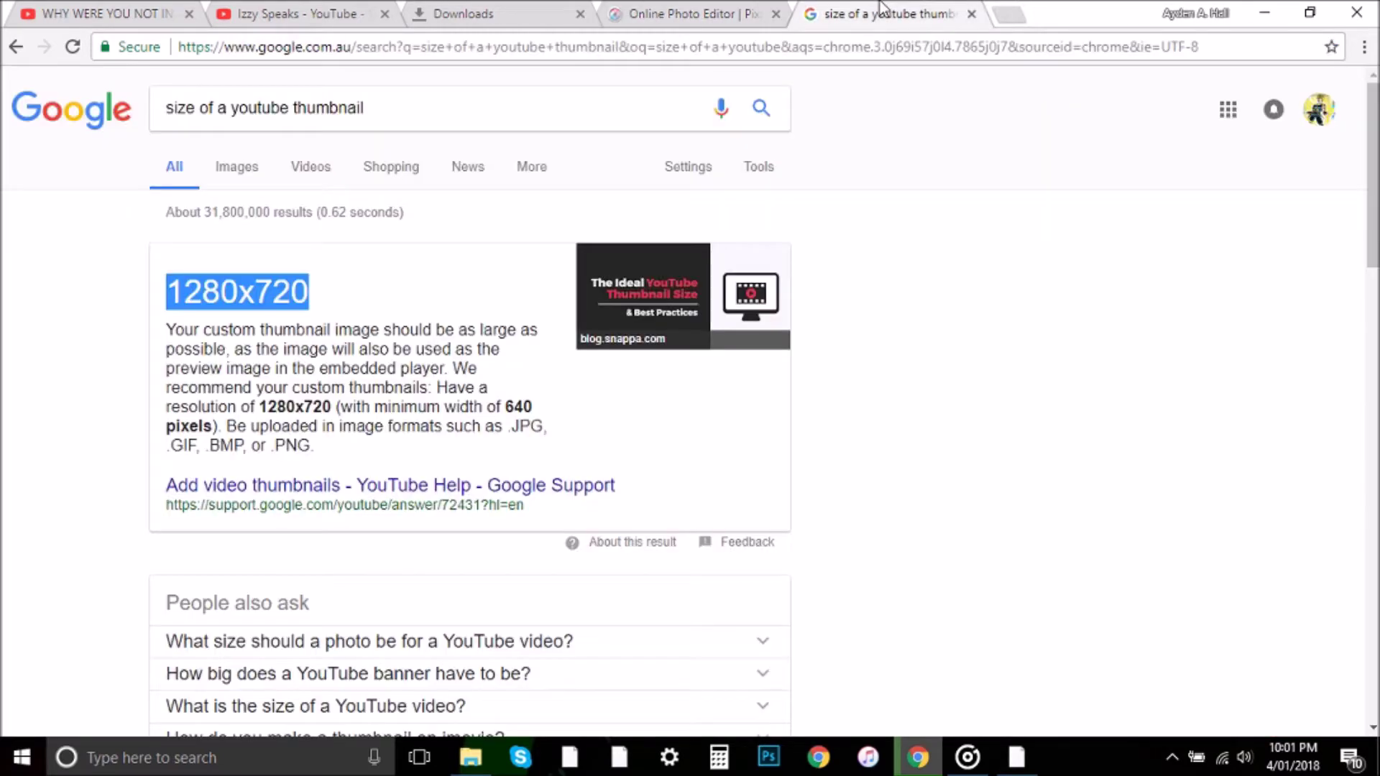
click(683, 10)
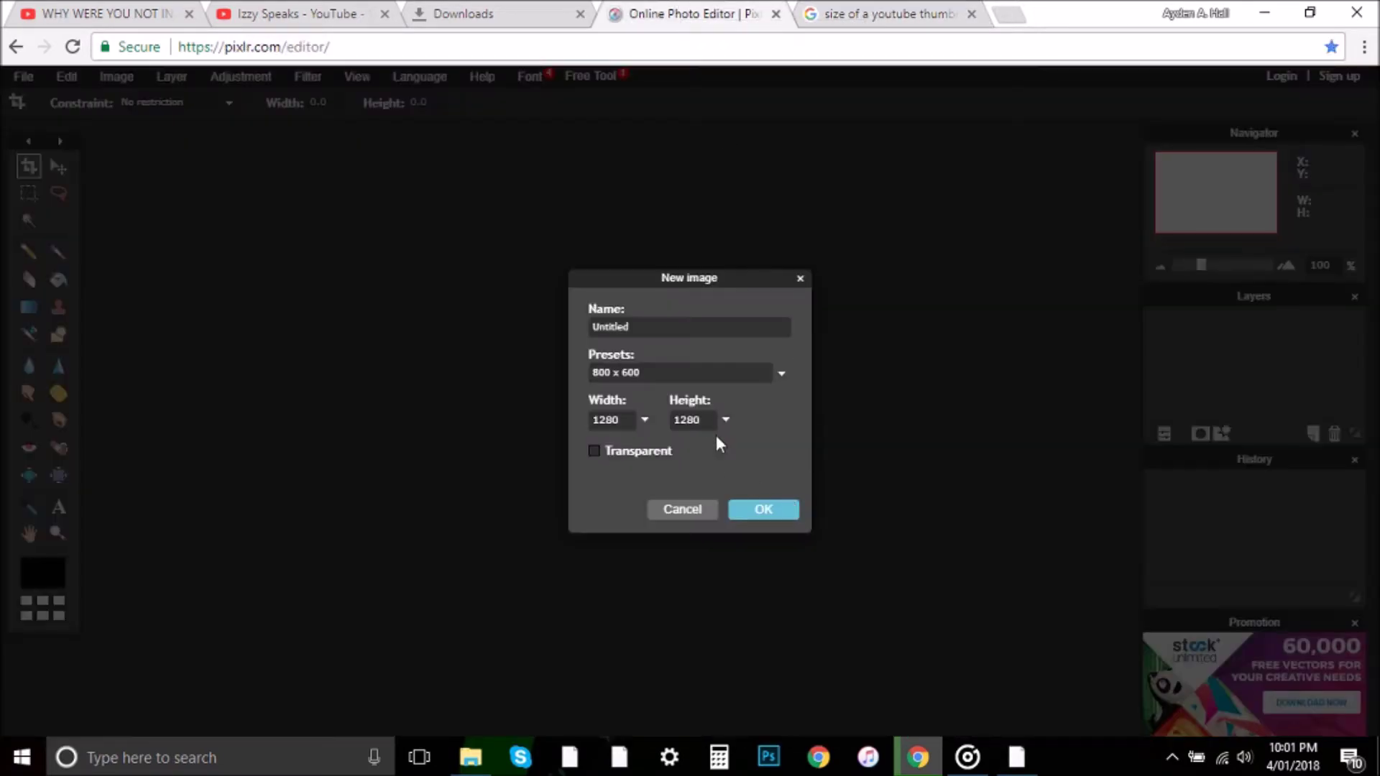
key(BackSpace)
key(BackSpace)
key(BackSpace)
key(BackSpace)
text(720)
click(774, 512)
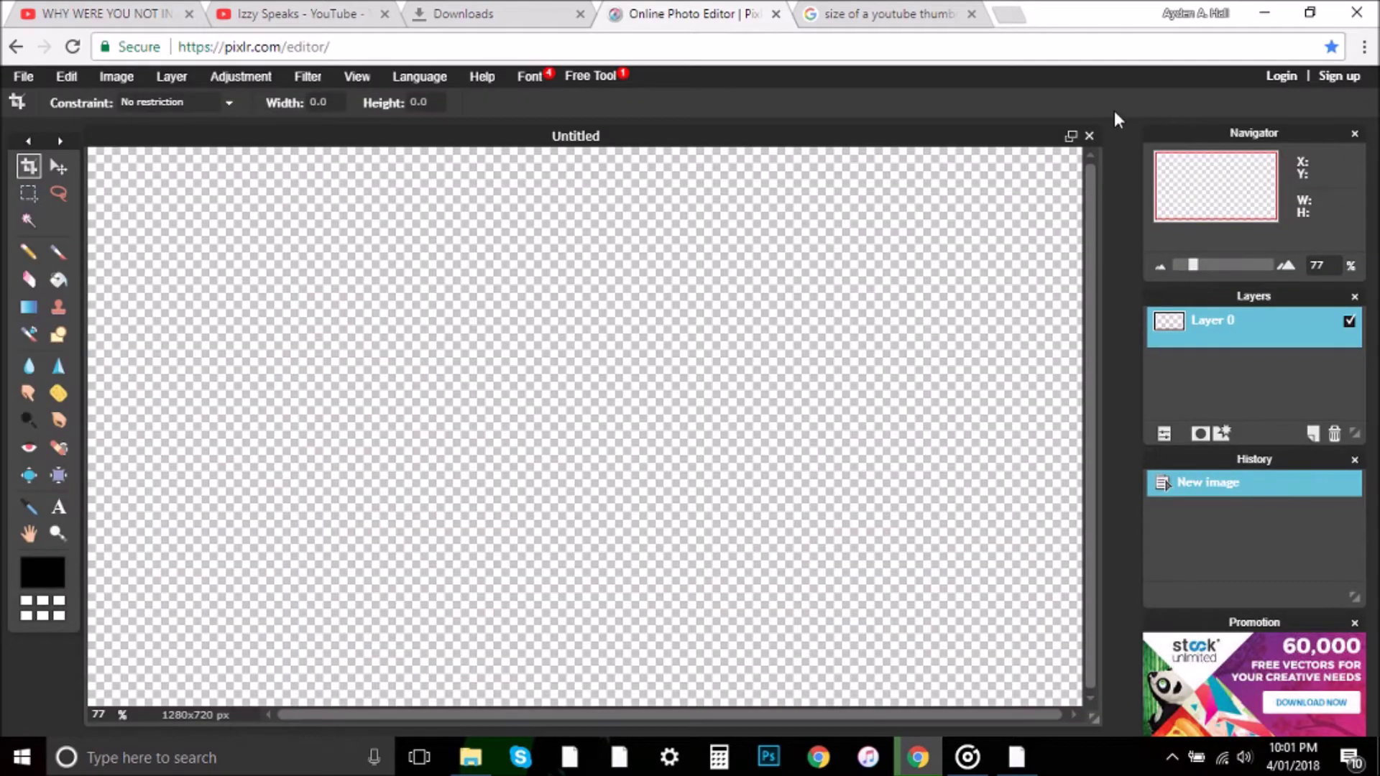
Step: Maximize the image window and restore it to its previous size
click(1070, 135)
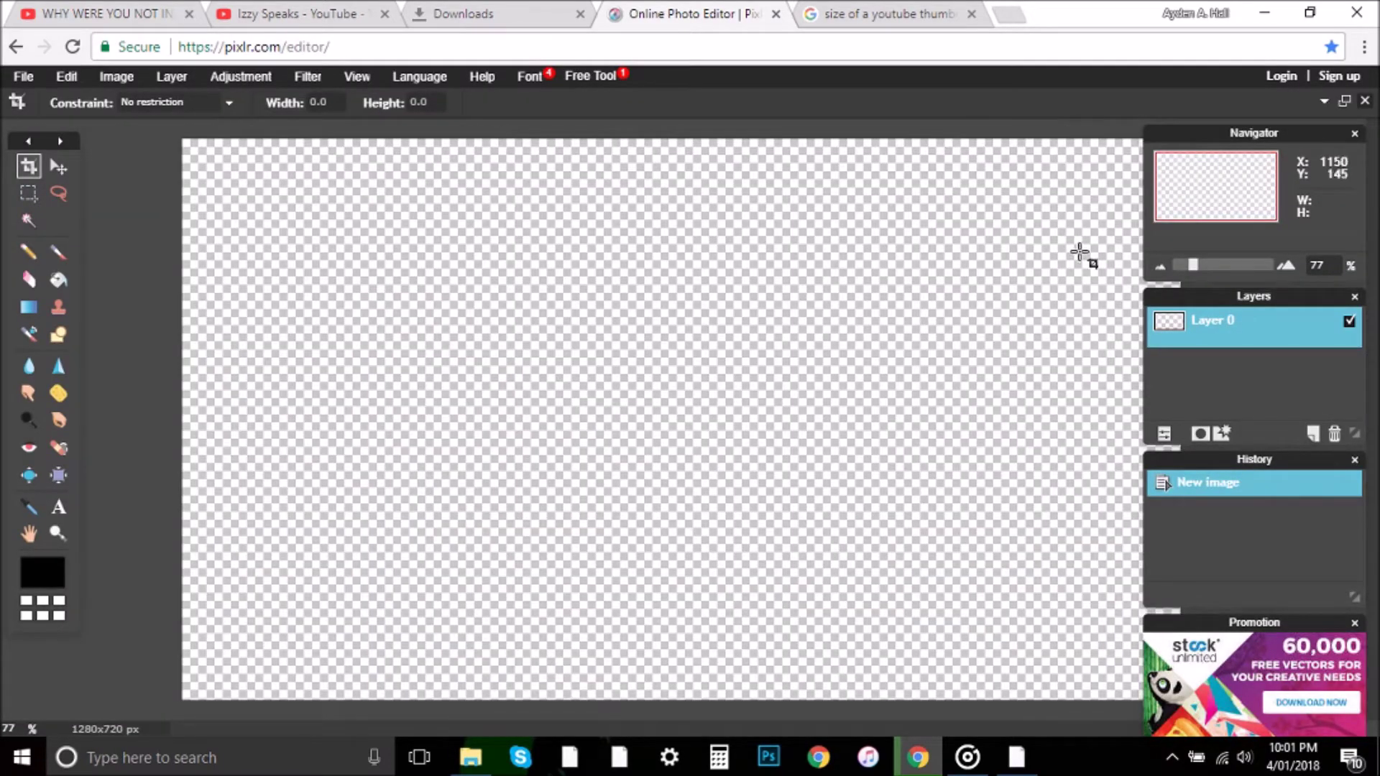
click(1344, 101)
click(1077, 143)
click(1347, 105)
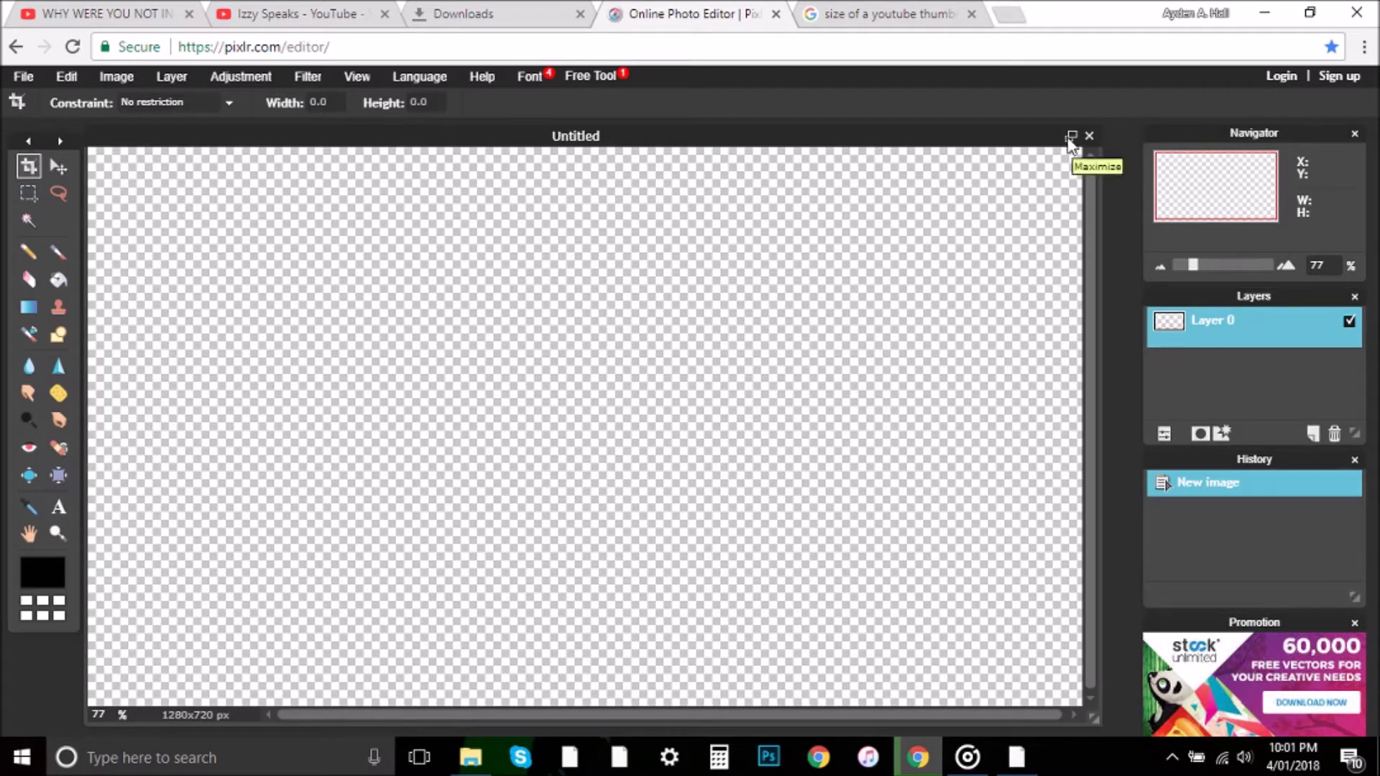
Step: Open the purple texture image 171159522 from the Desktop folder as a new layer
scroll(923, 281, up, 1)
scroll(924, 280, up, 5)
scroll(931, 355, down, 5)
scroll(932, 367, down, 1)
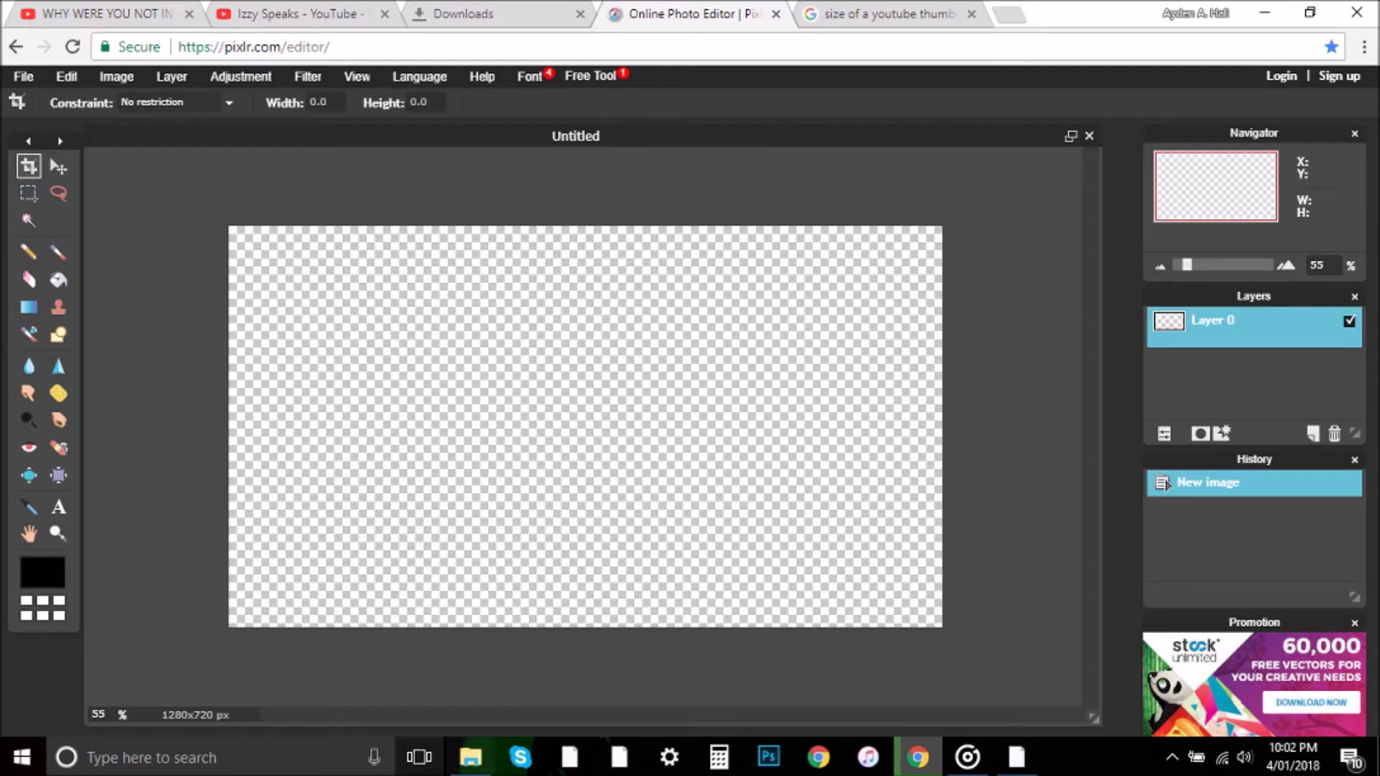
mouse_move(470, 762)
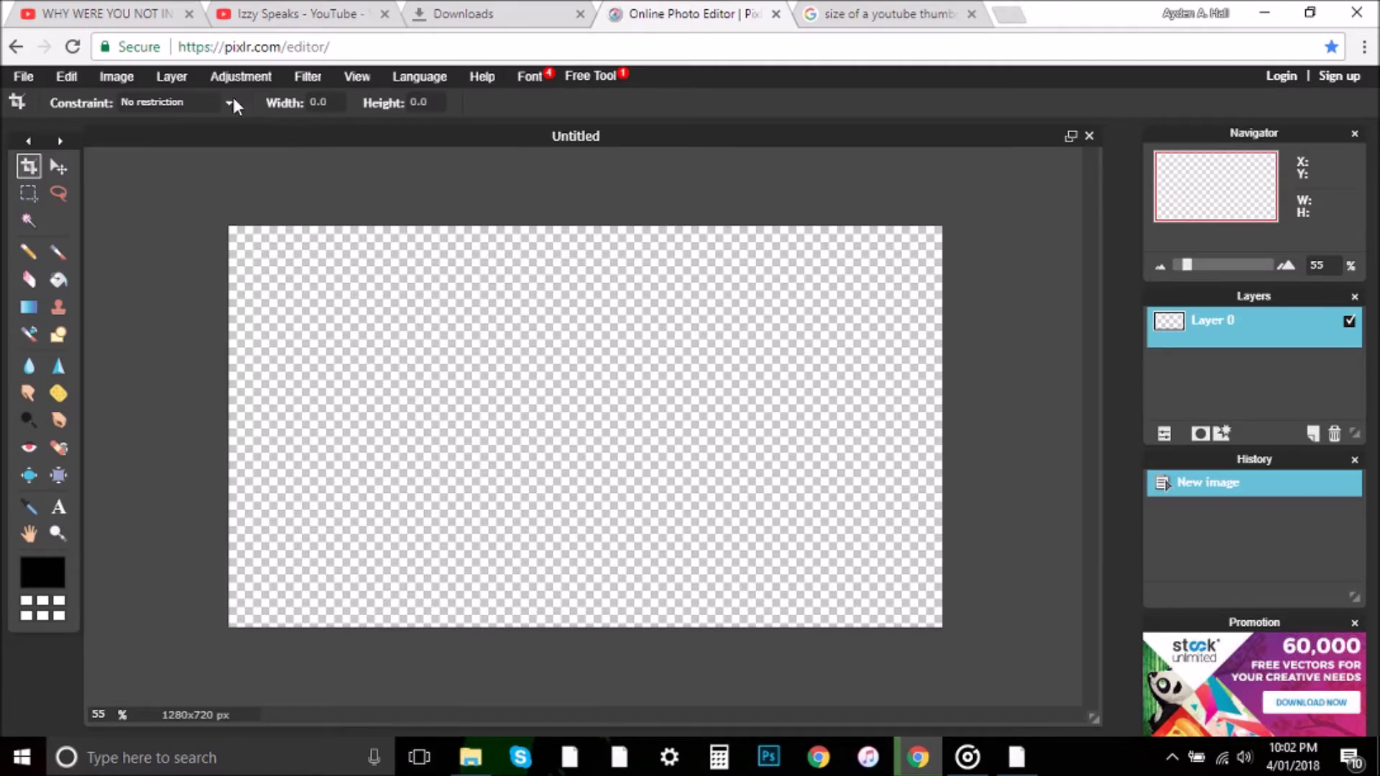
click(172, 77)
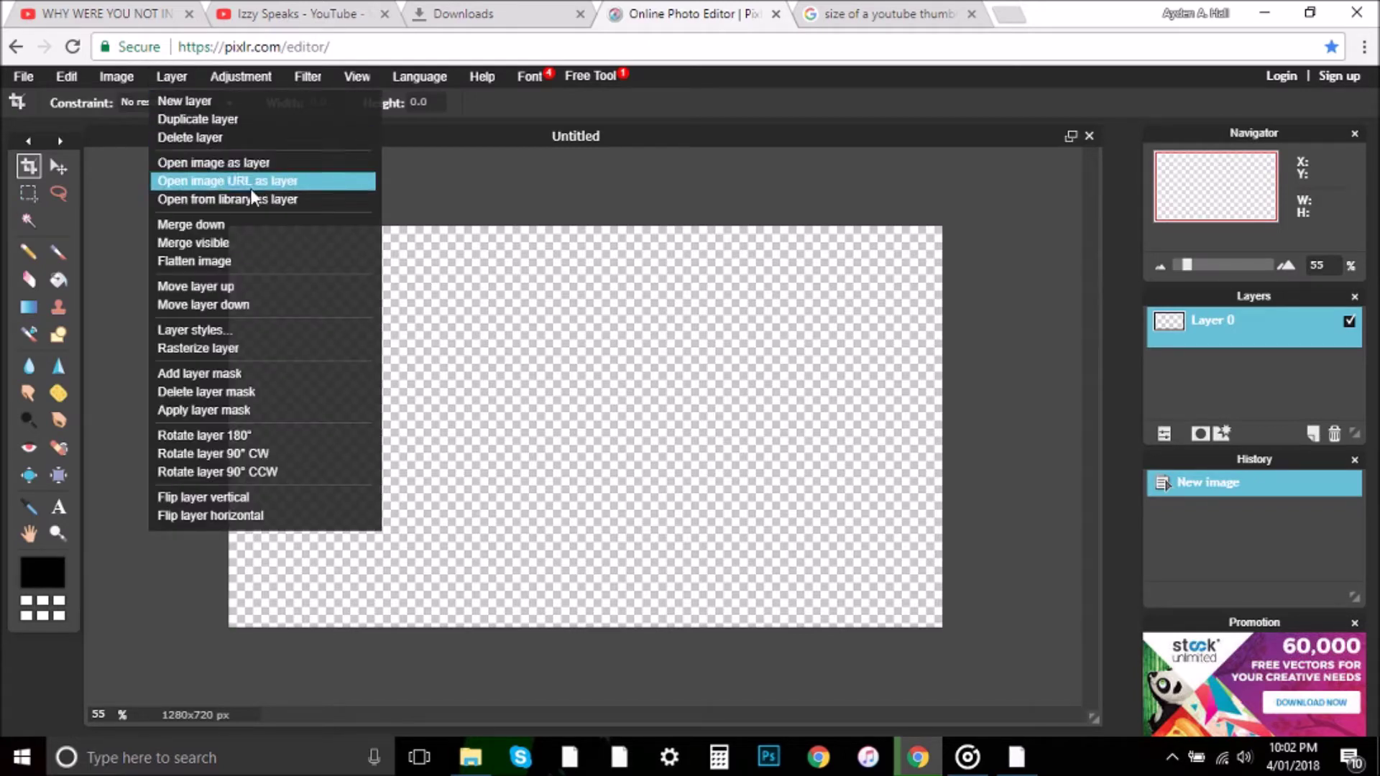
click(253, 164)
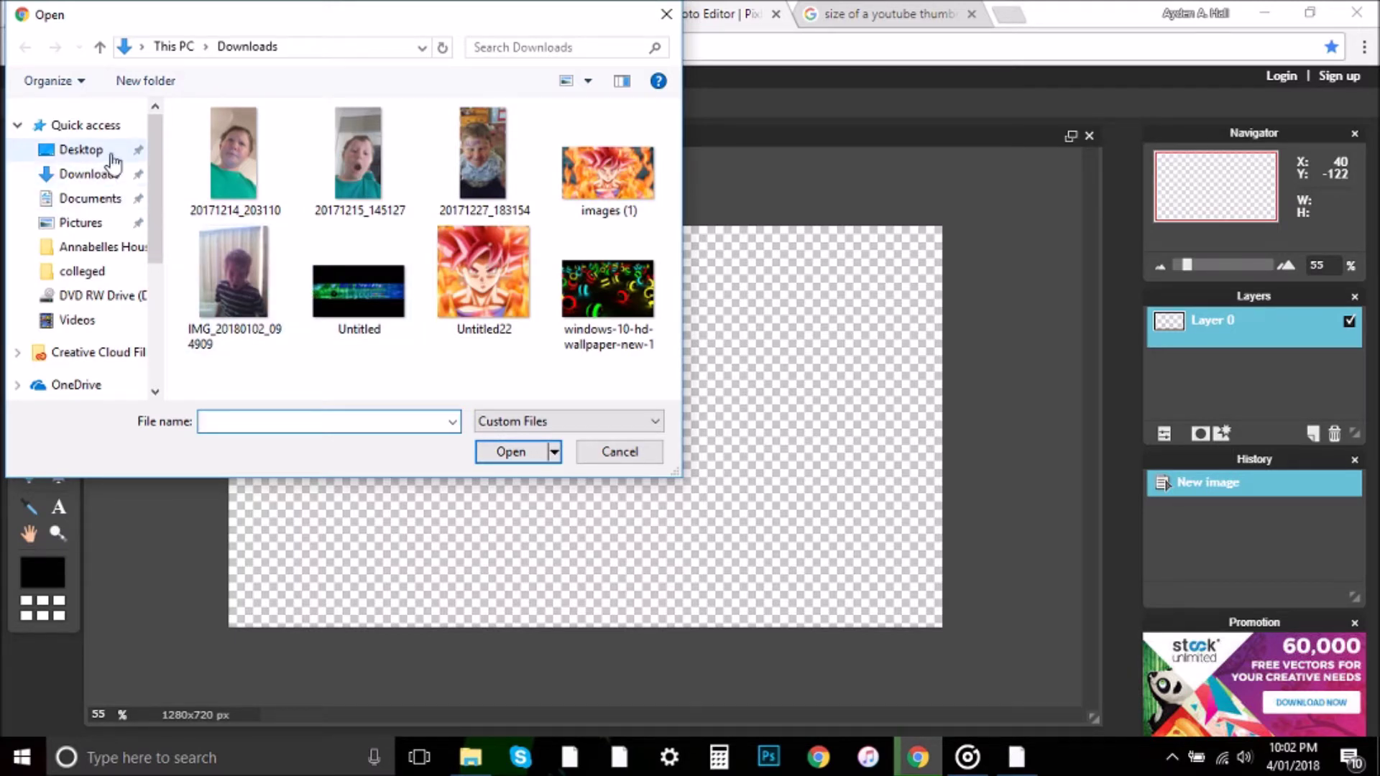
click(69, 150)
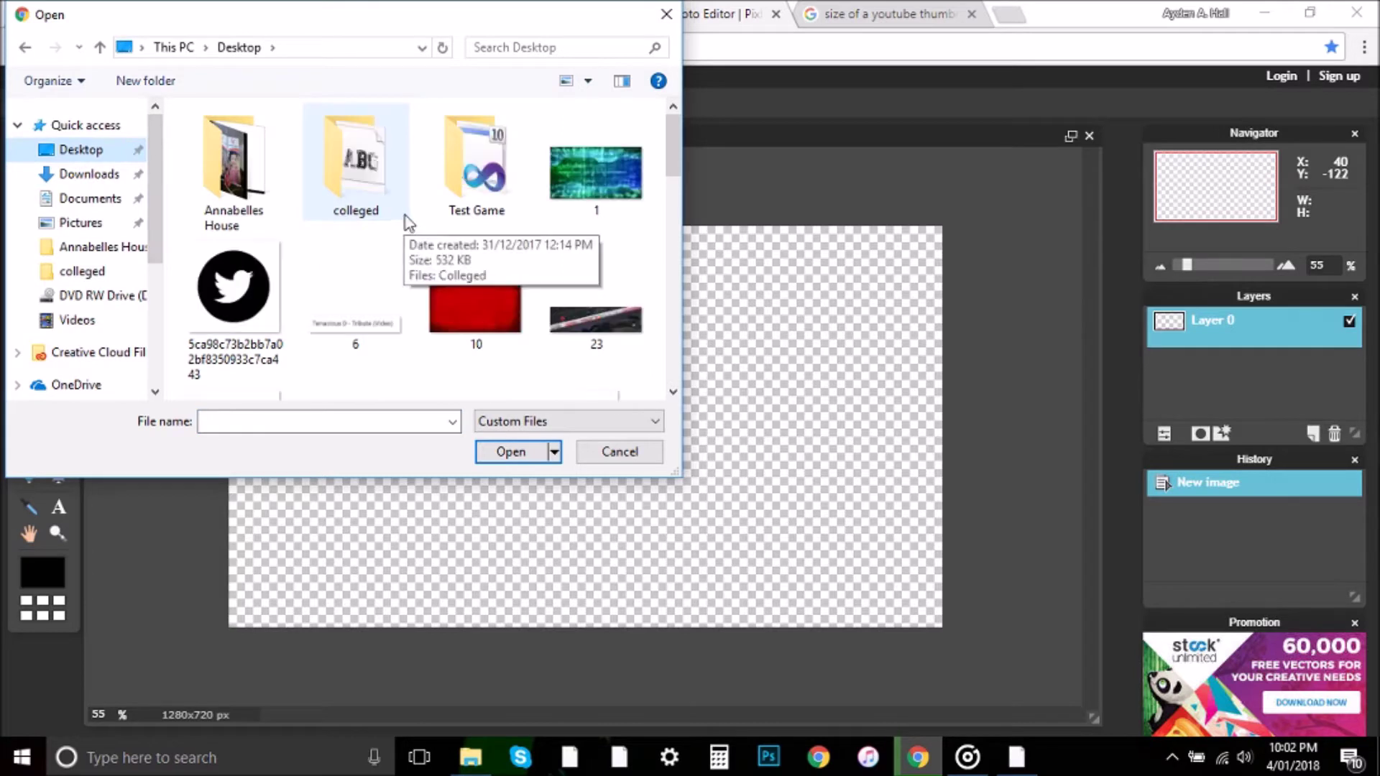
scroll(510, 209, down, 1)
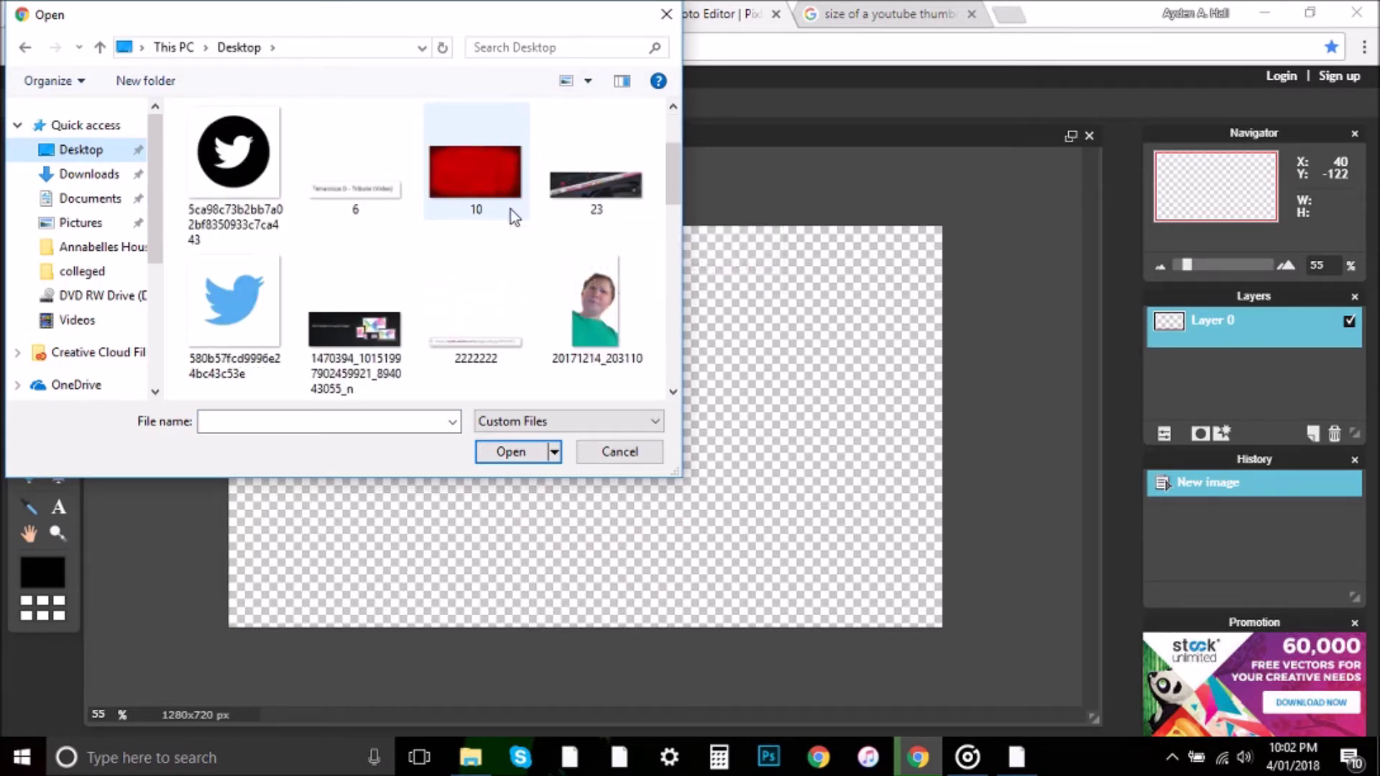
scroll(510, 209, down, 1)
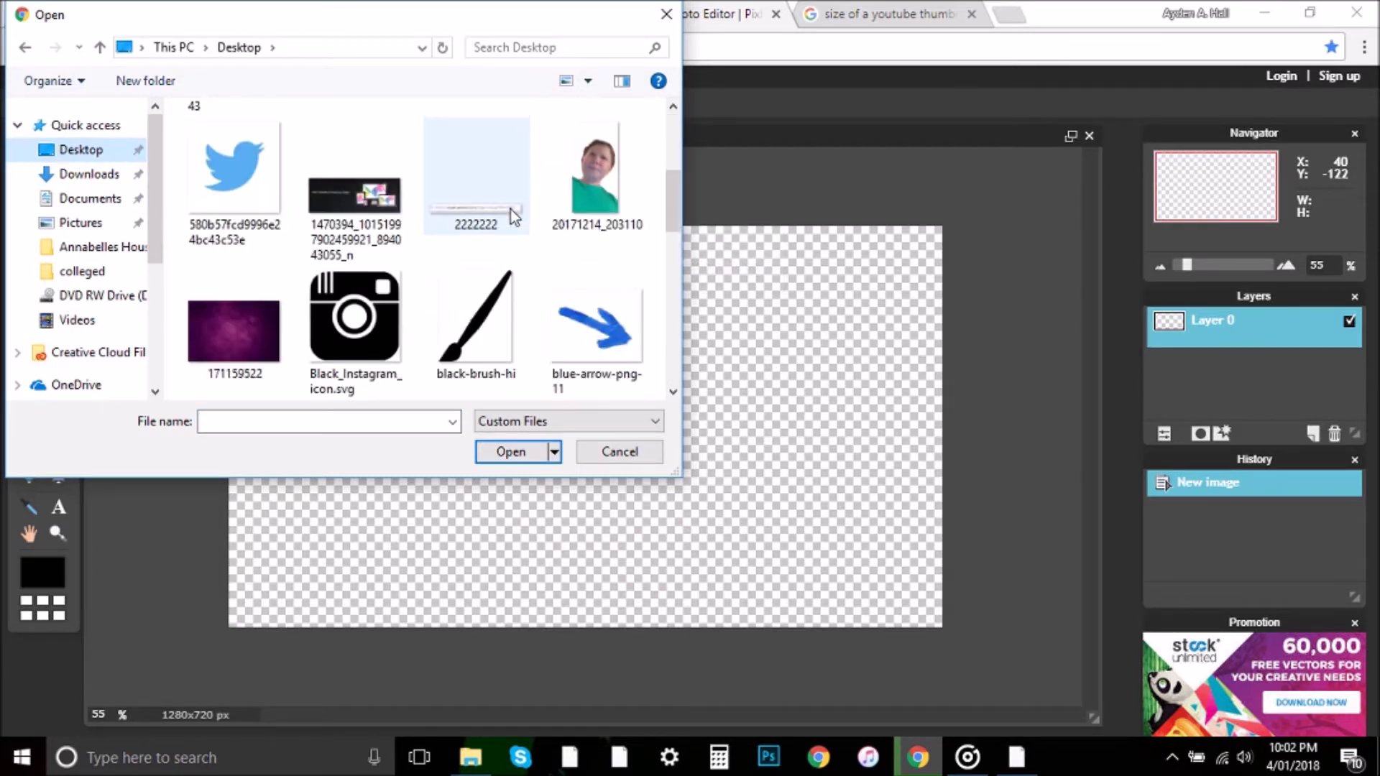
click(248, 324)
click(510, 451)
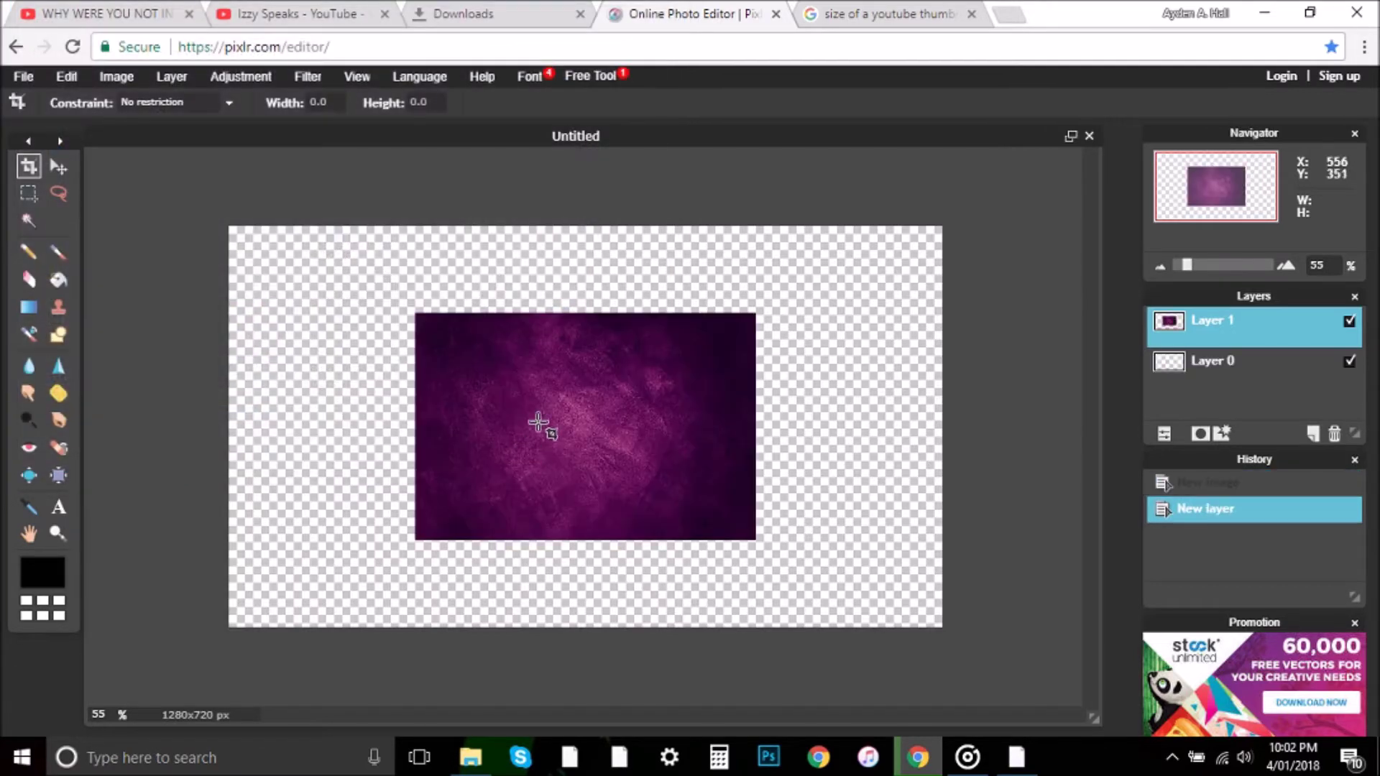
Step: Enlarge the purple texture layer with Free transform until it covers the whole canvas, and apply the change
click(72, 84)
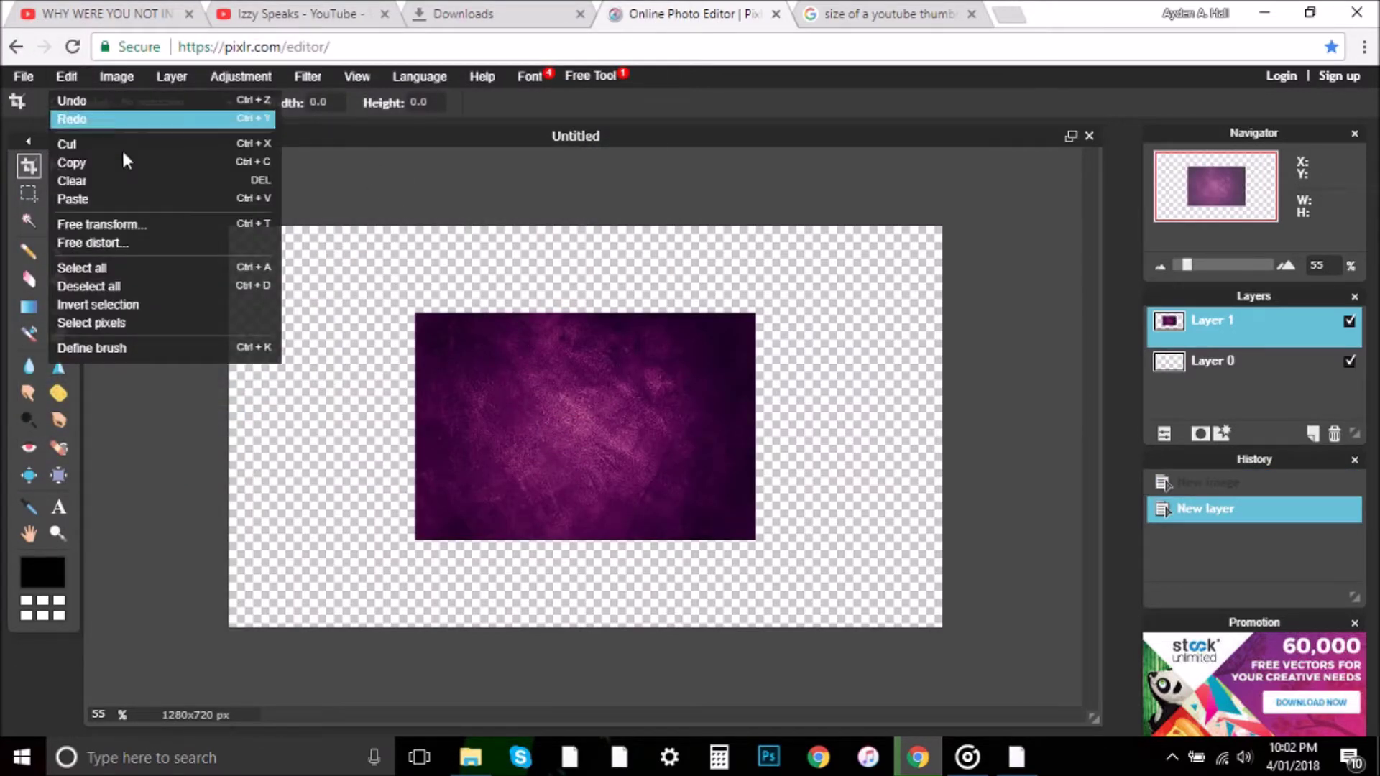
click(160, 225)
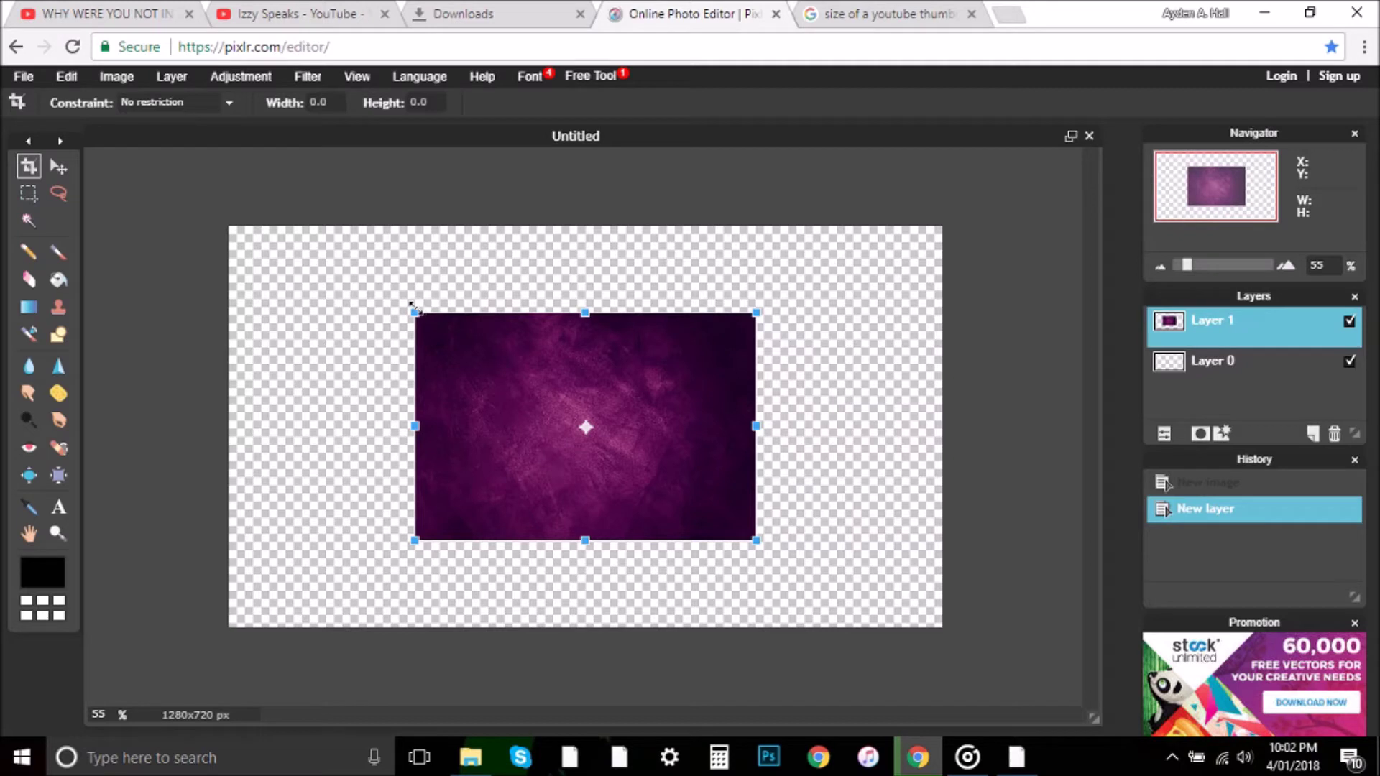
drag(415, 313, 149, 191)
click(1119, 101)
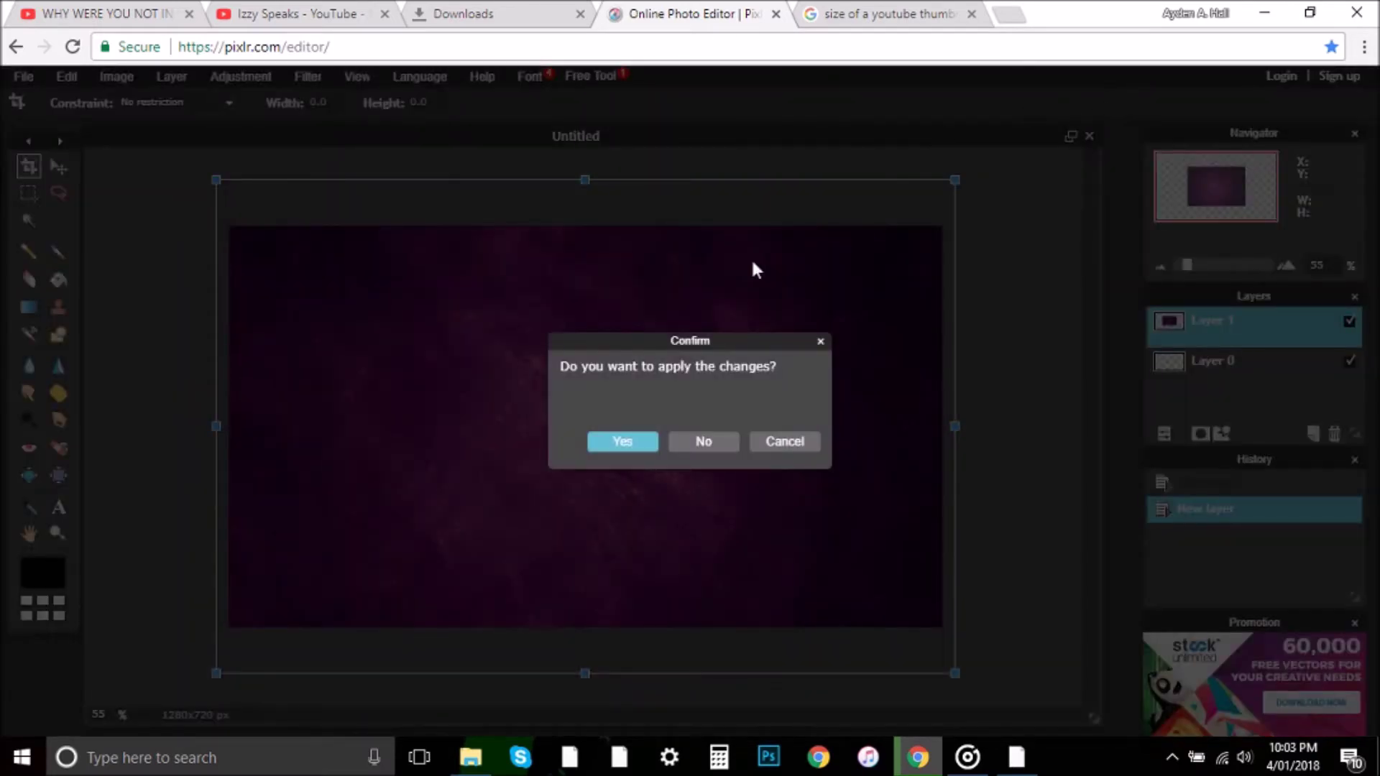
click(622, 442)
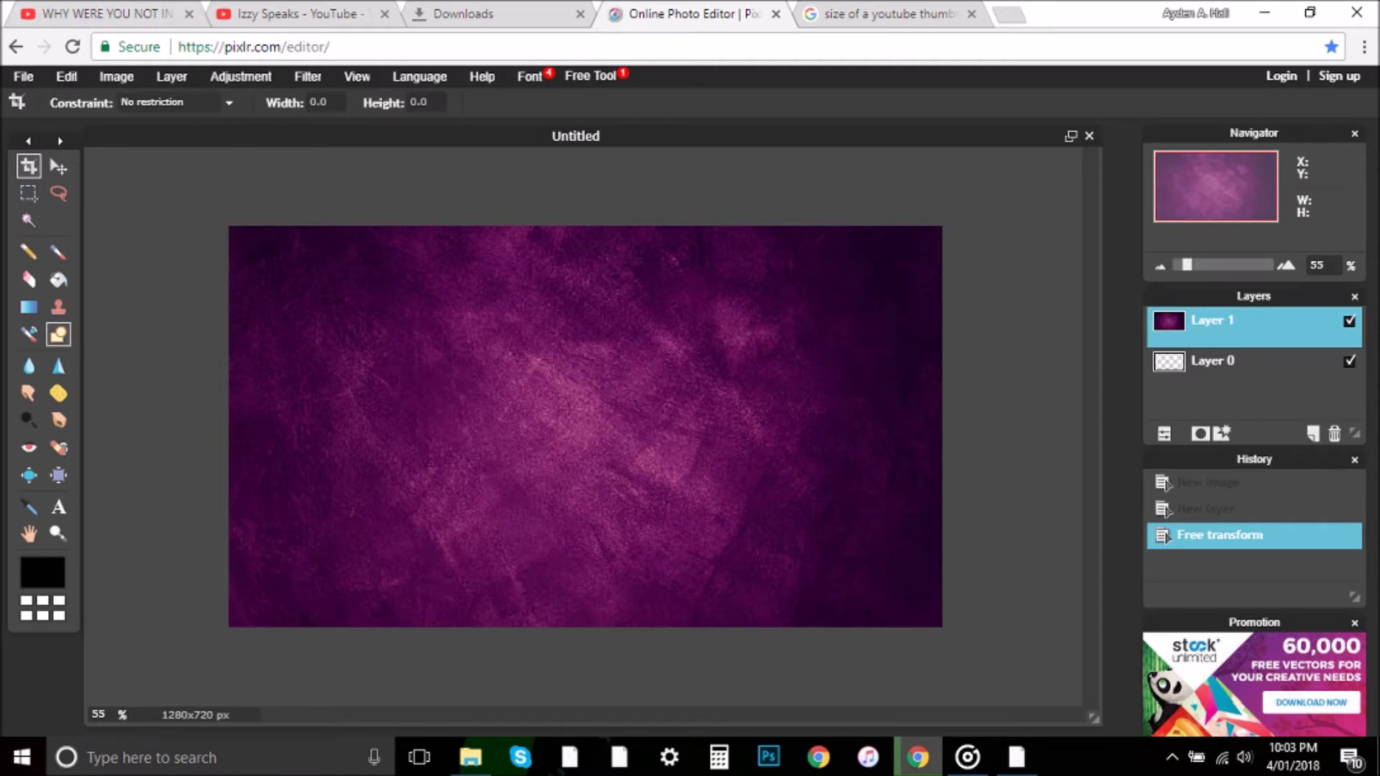
Step: Add the text "How To Make A YouTube Thumbnail" near the canvas's upper edge
click(59, 507)
click(368, 278)
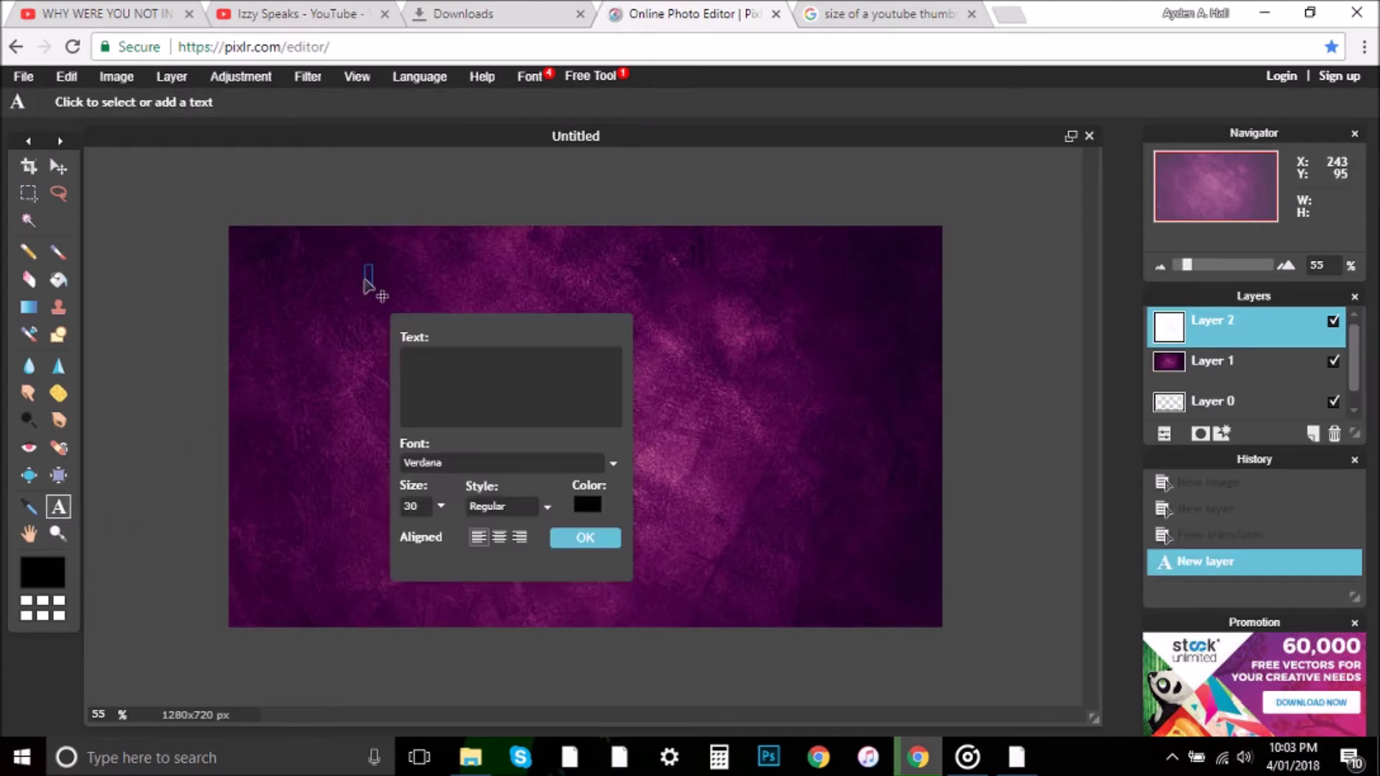
text(How)
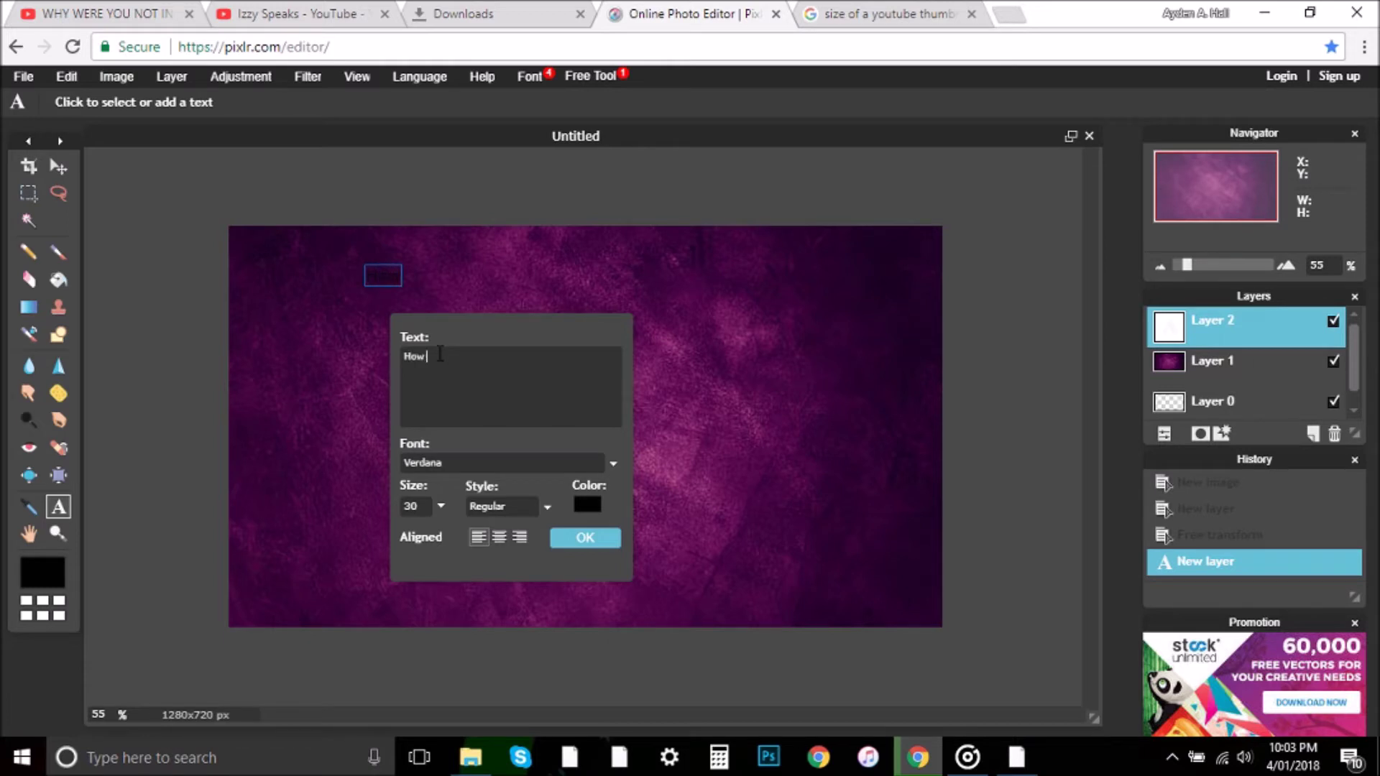
text( To Make A )
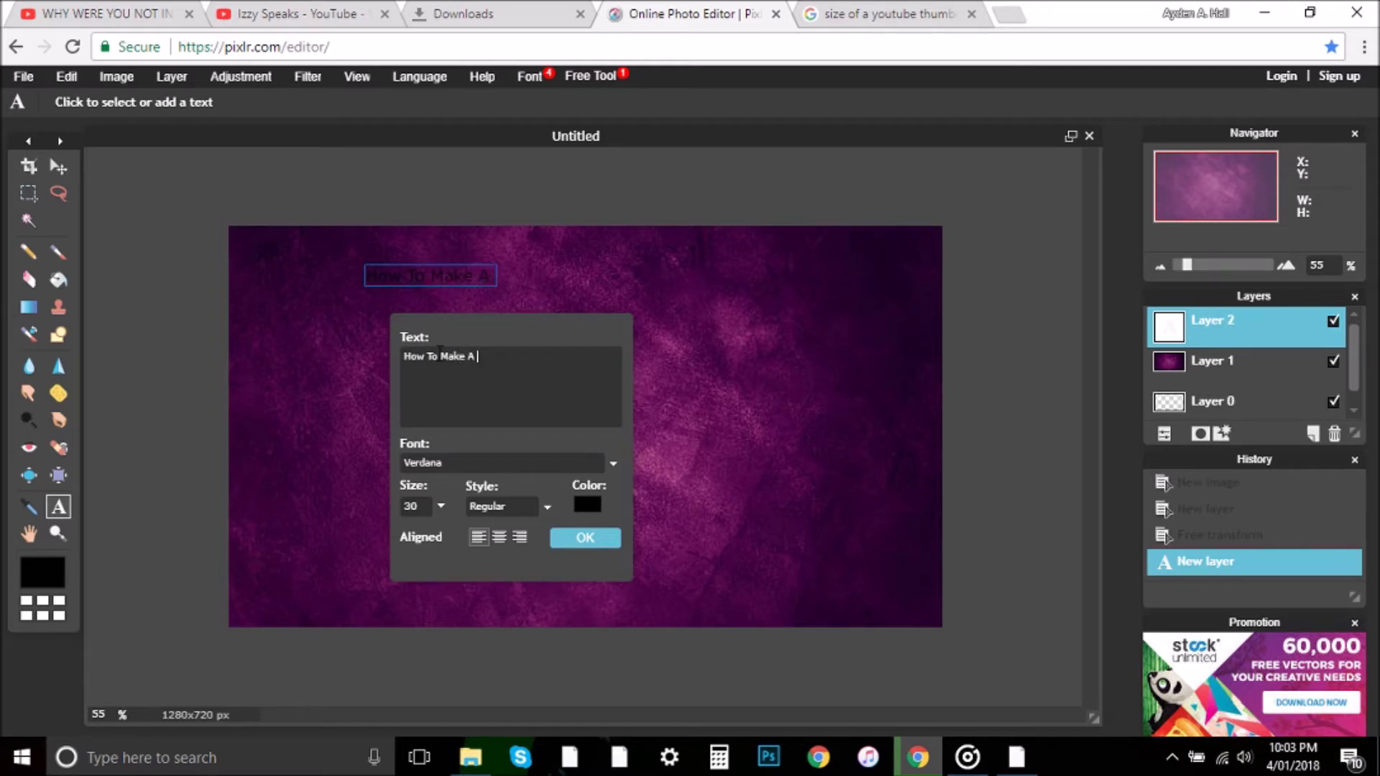
text(YouTube)
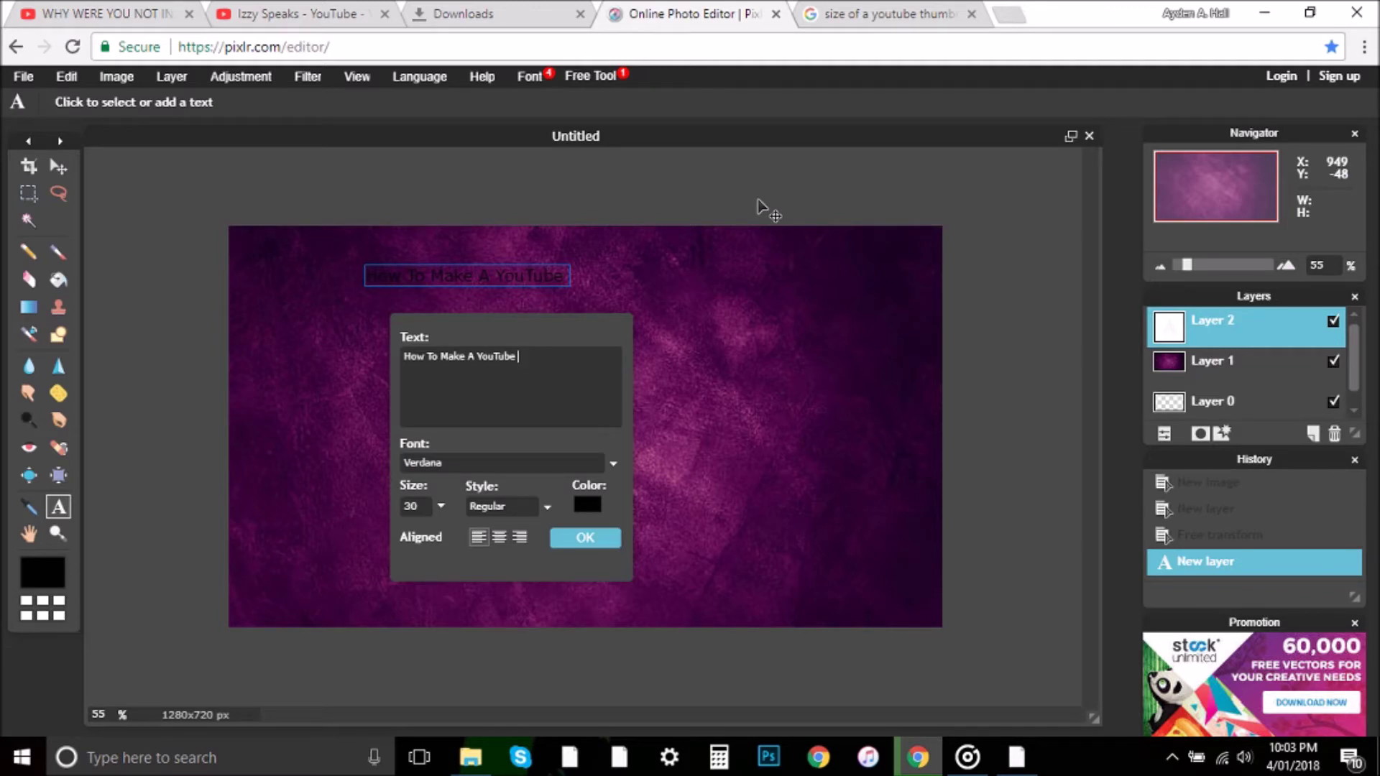
text(Thumb)
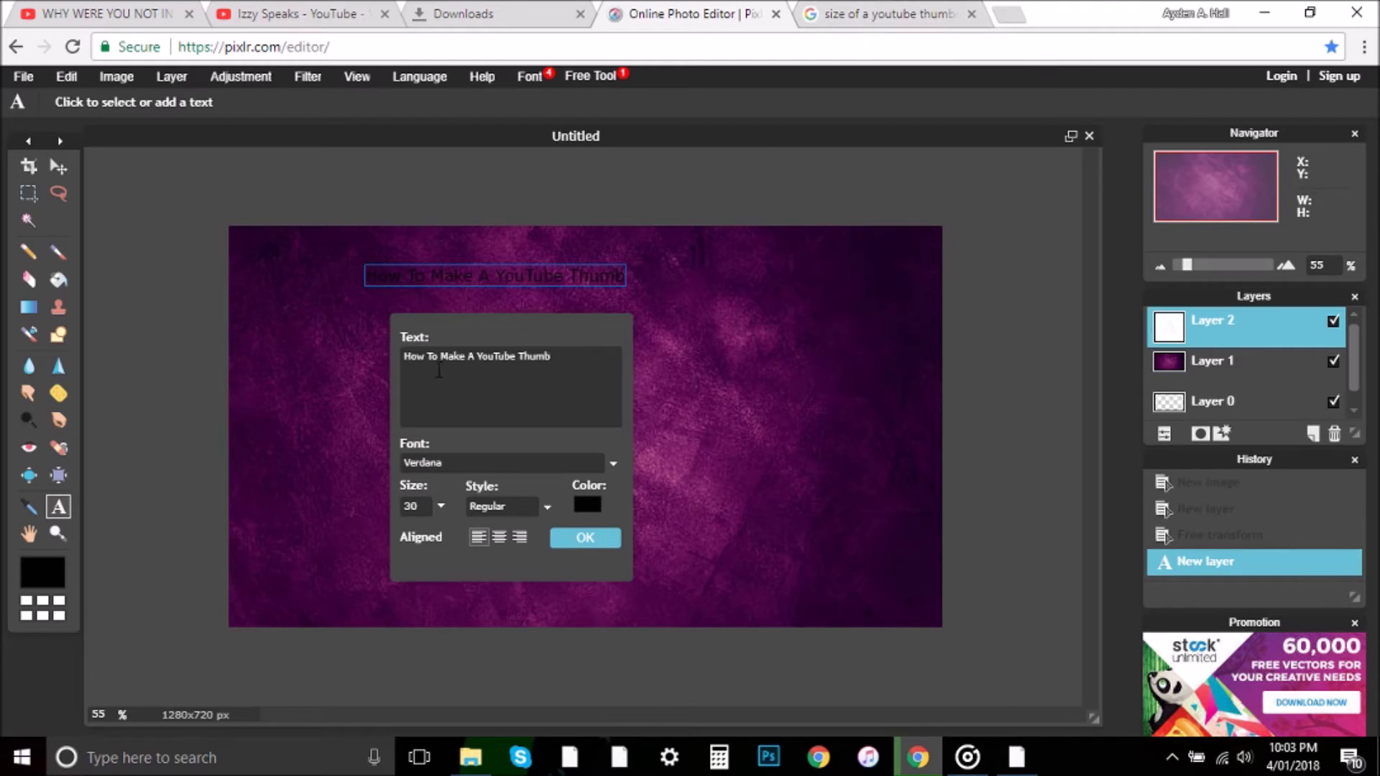
text(nail)
Step: Change the title text's font to Colleged
click(466, 460)
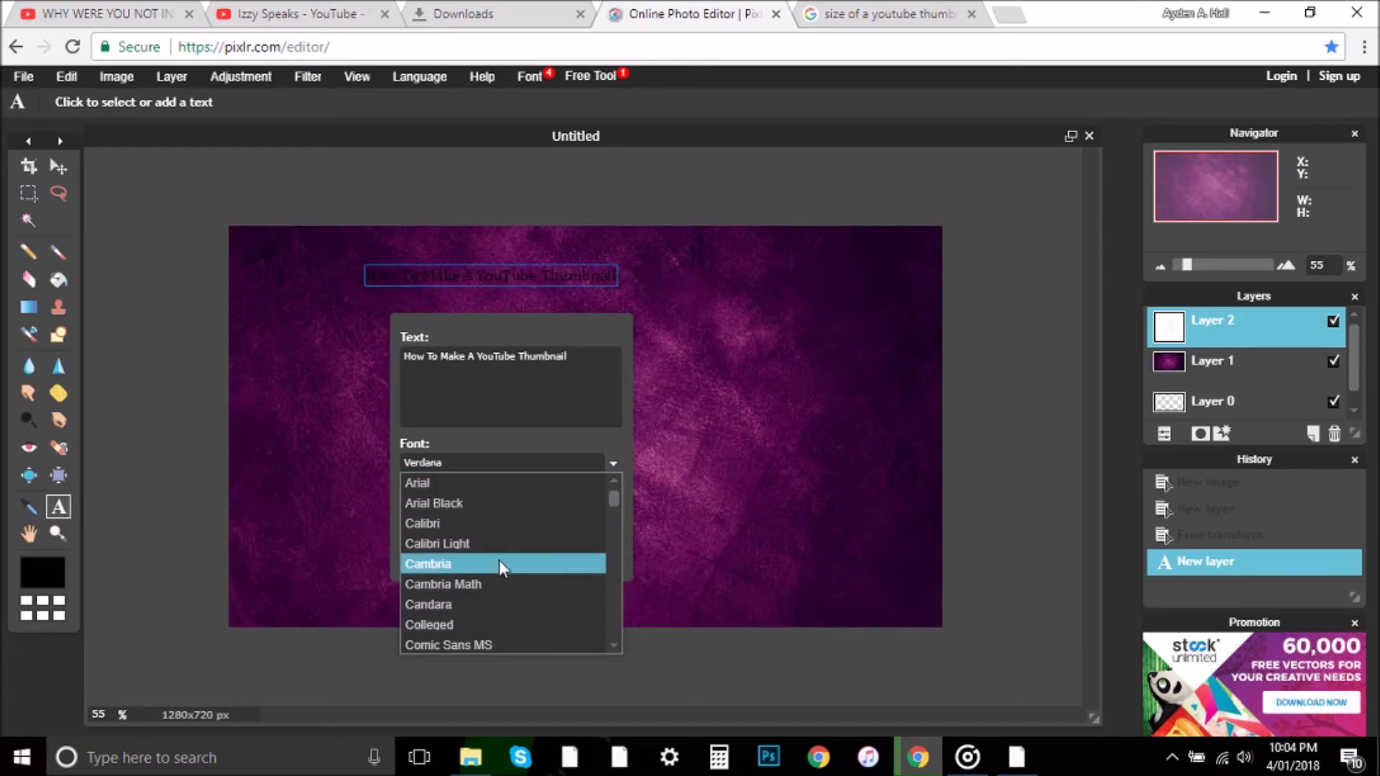
scroll(499, 559, down, 4)
scroll(499, 559, up, 2)
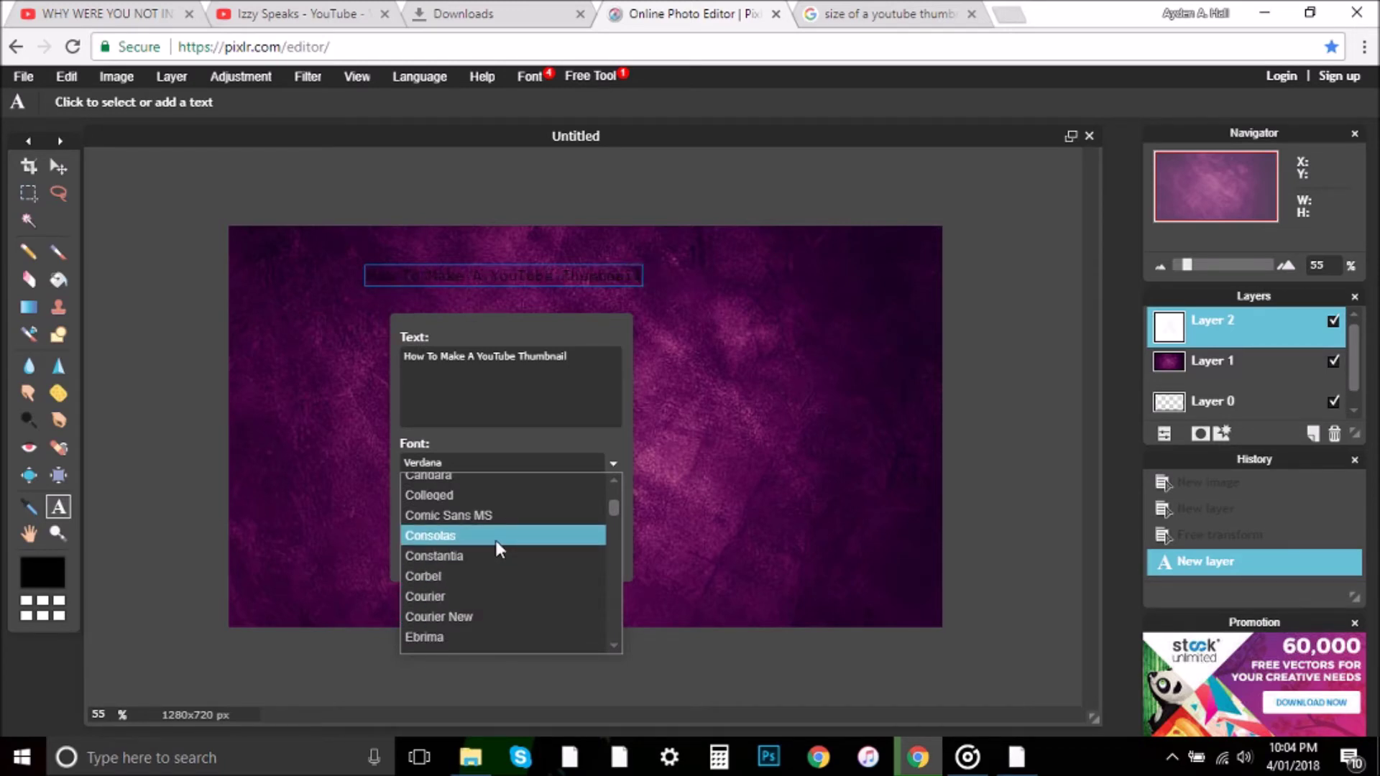
click(496, 494)
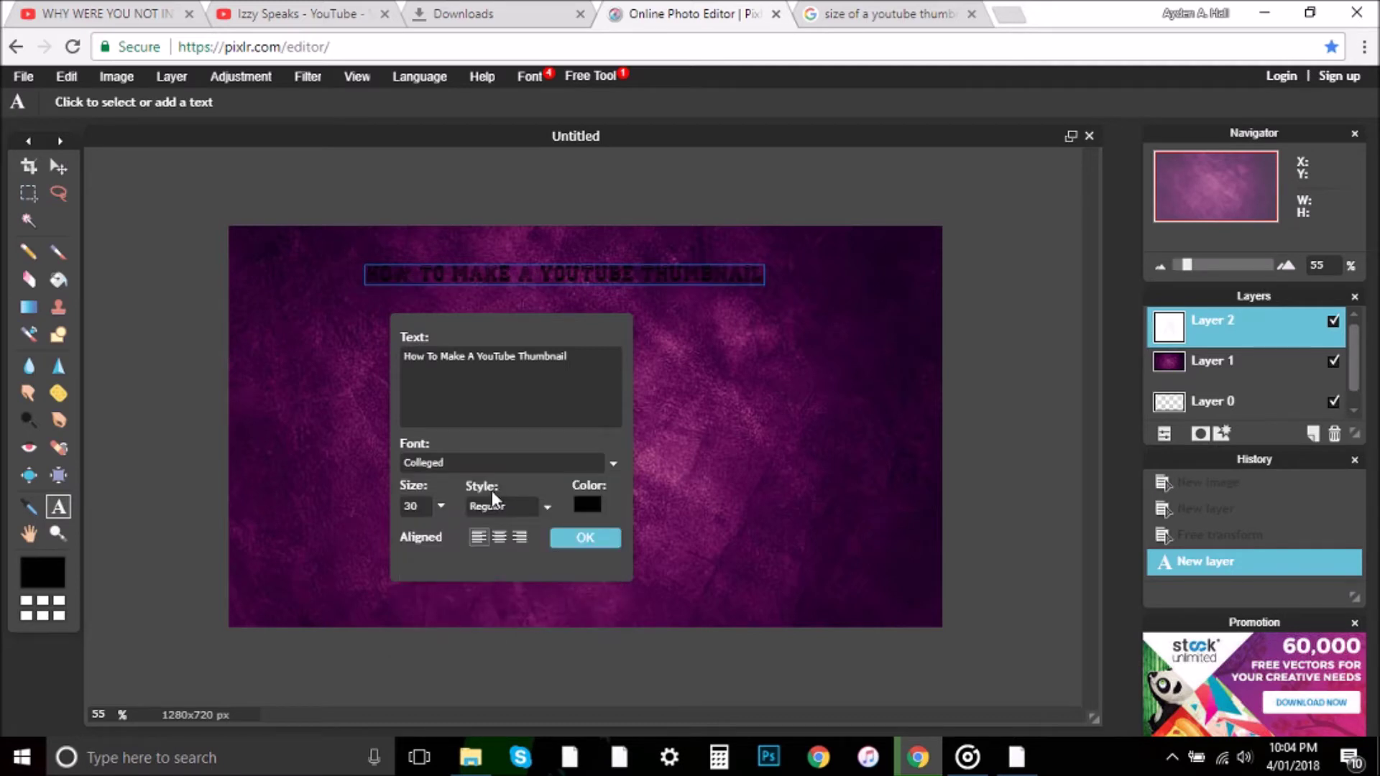
Step: Set the title's text size to 134 and break it into two lines after "How To Make"
click(441, 508)
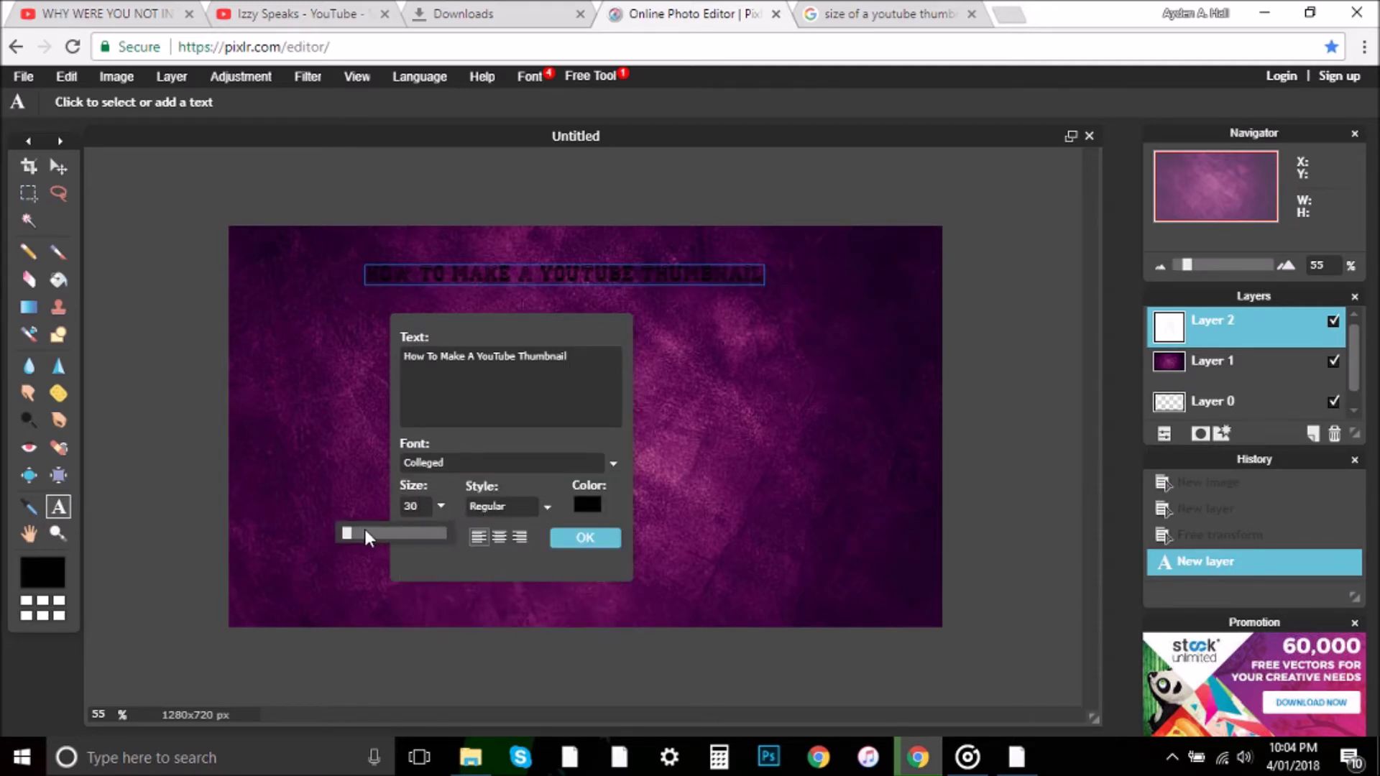
drag(365, 532, 383, 532)
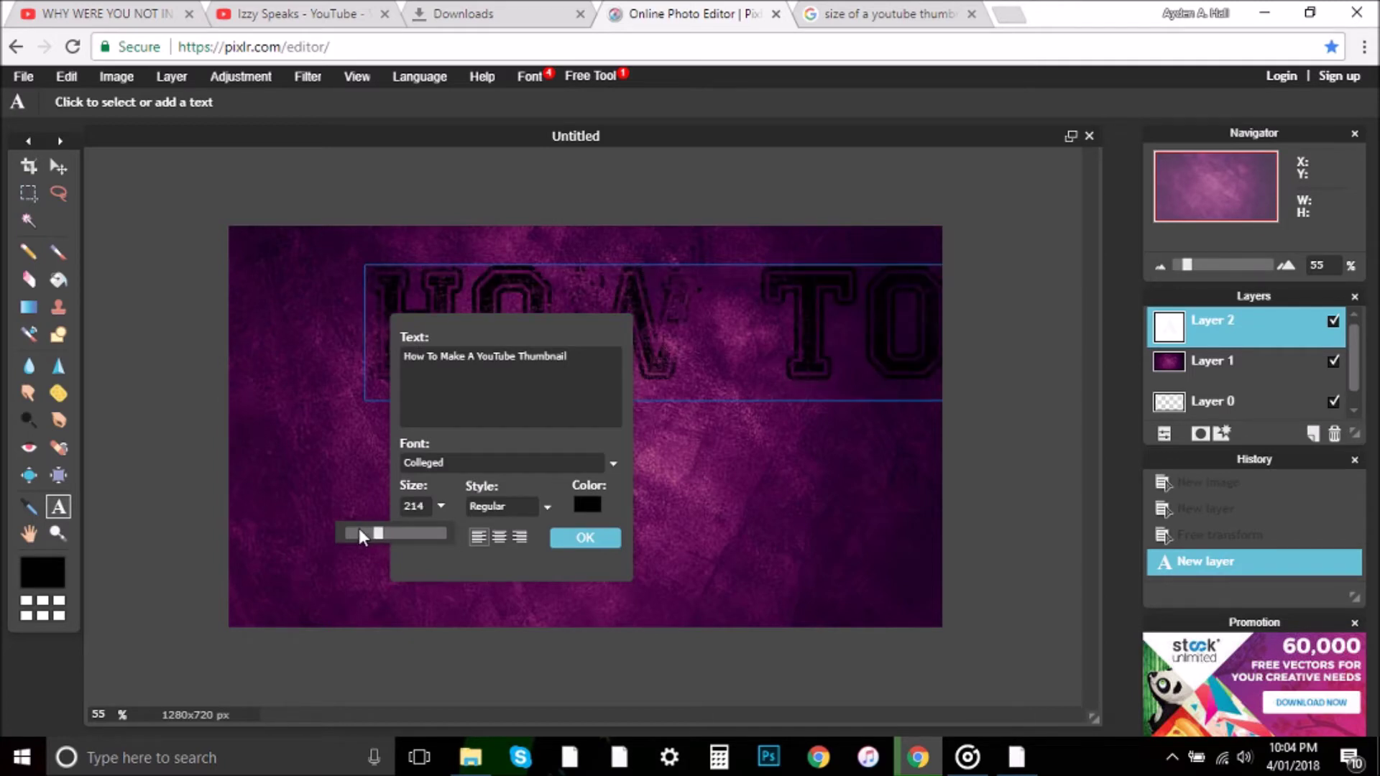
click(467, 355)
key(Return)
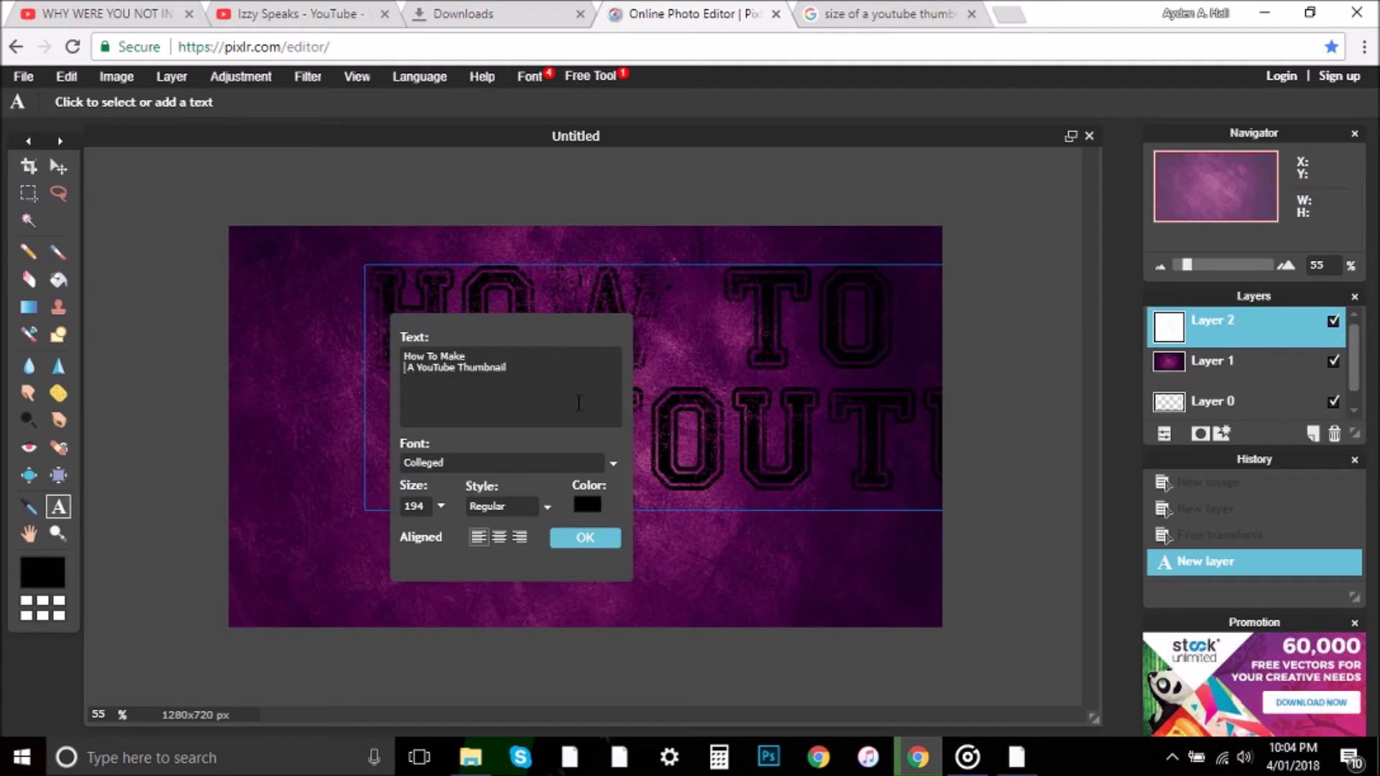
click(441, 506)
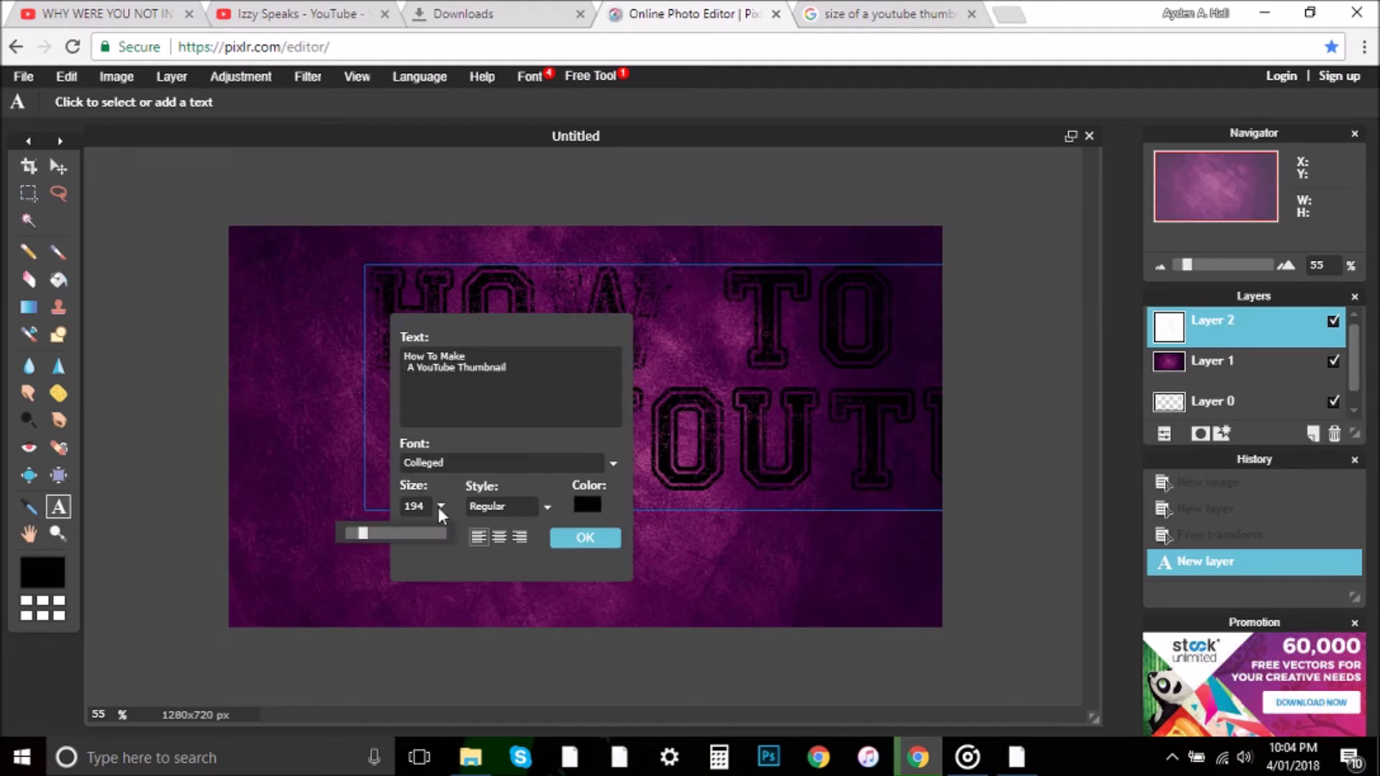
drag(357, 530, 357, 530)
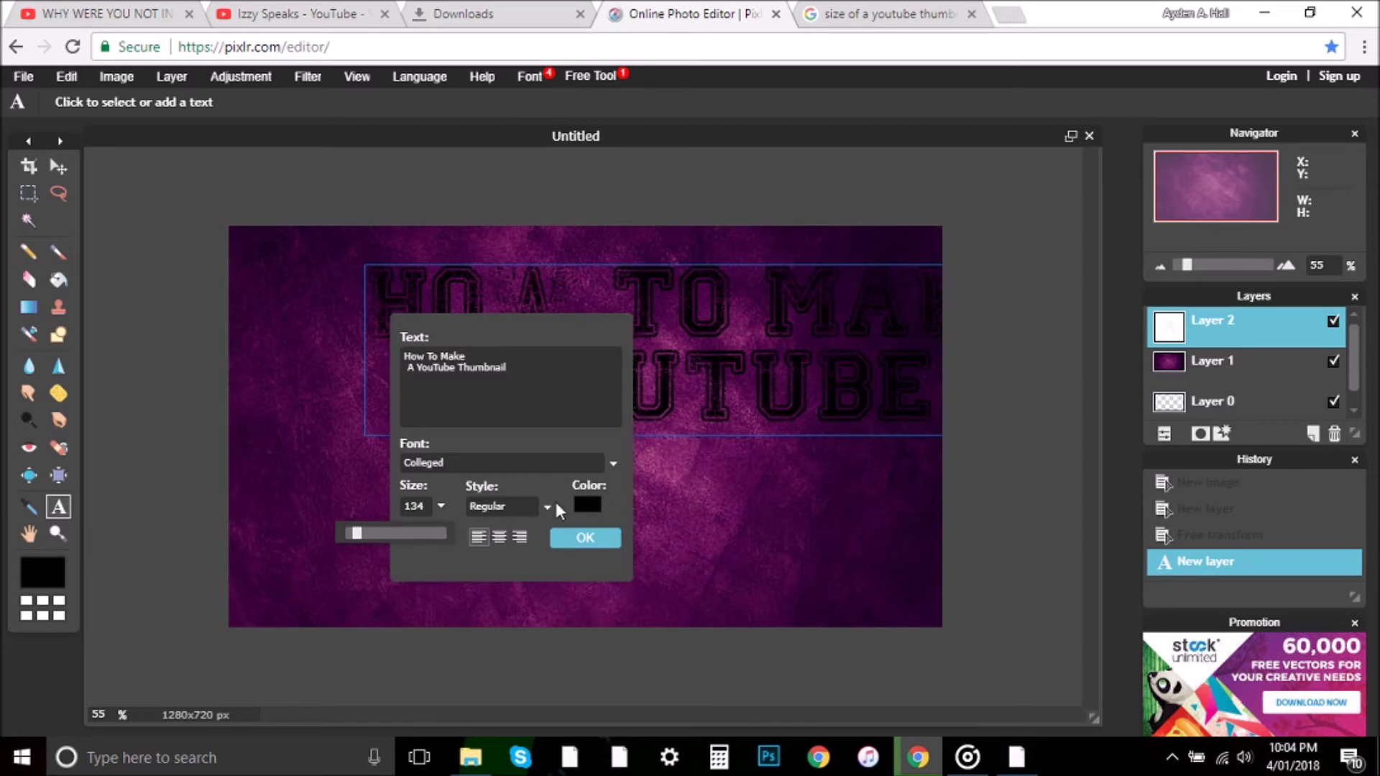
Step: Set the title's style to Italic and its colour to white (ffffff), and apply the text settings
click(529, 507)
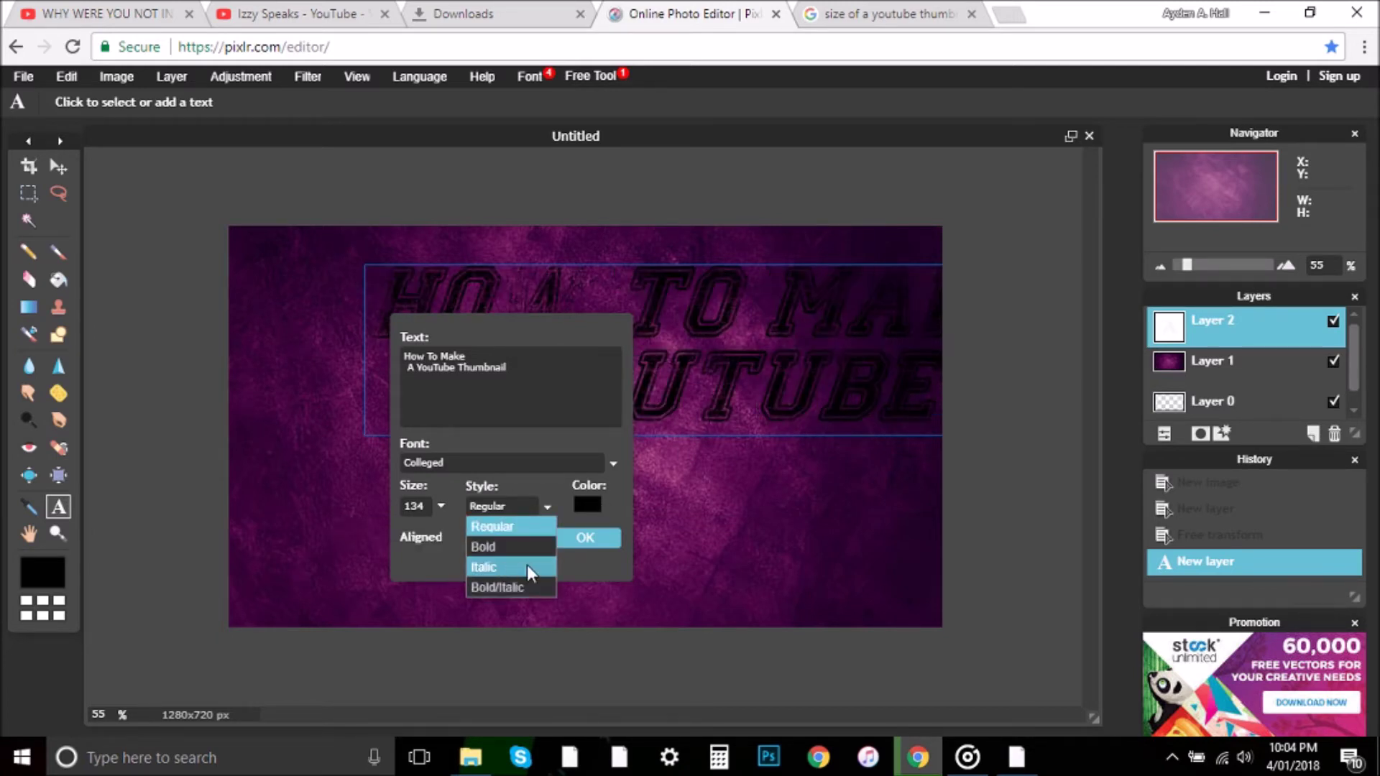
click(528, 566)
click(588, 506)
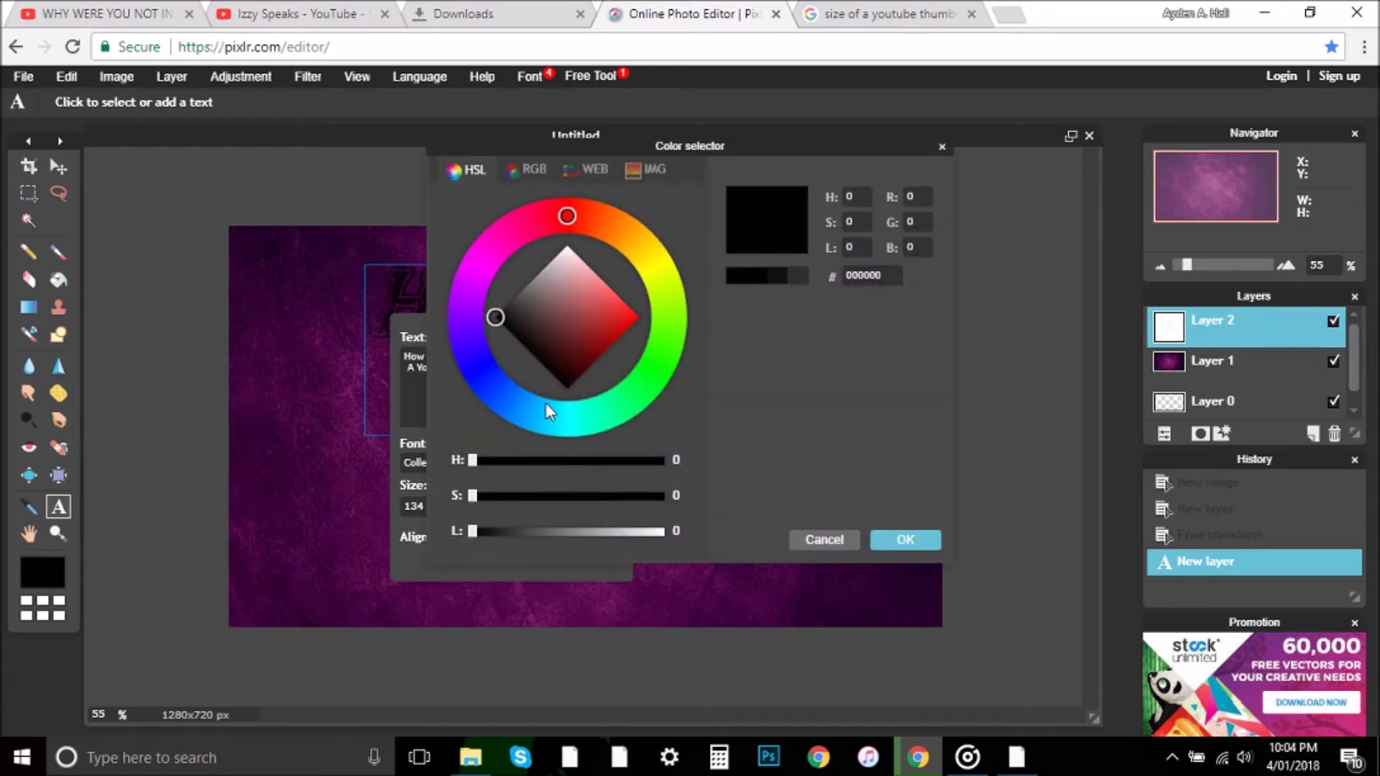
drag(562, 328, 568, 224)
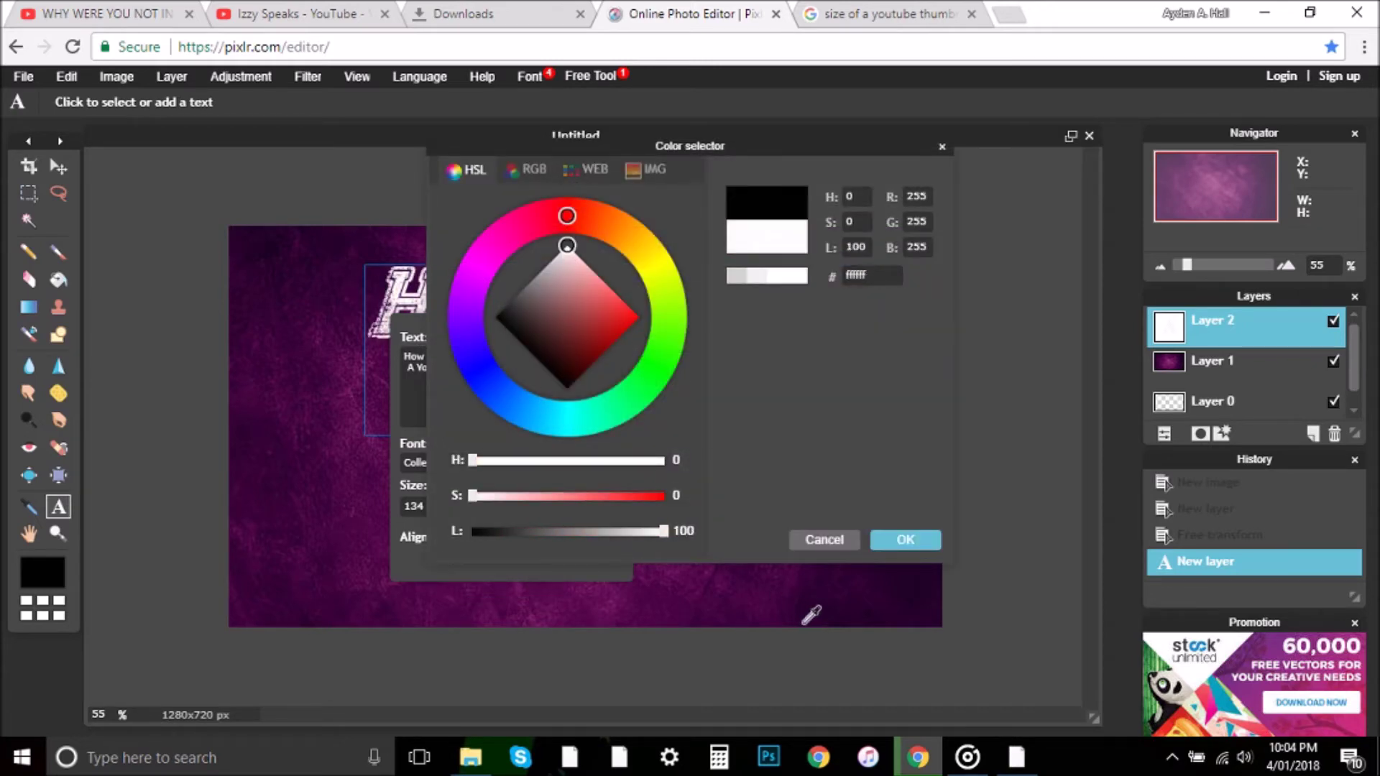
click(905, 540)
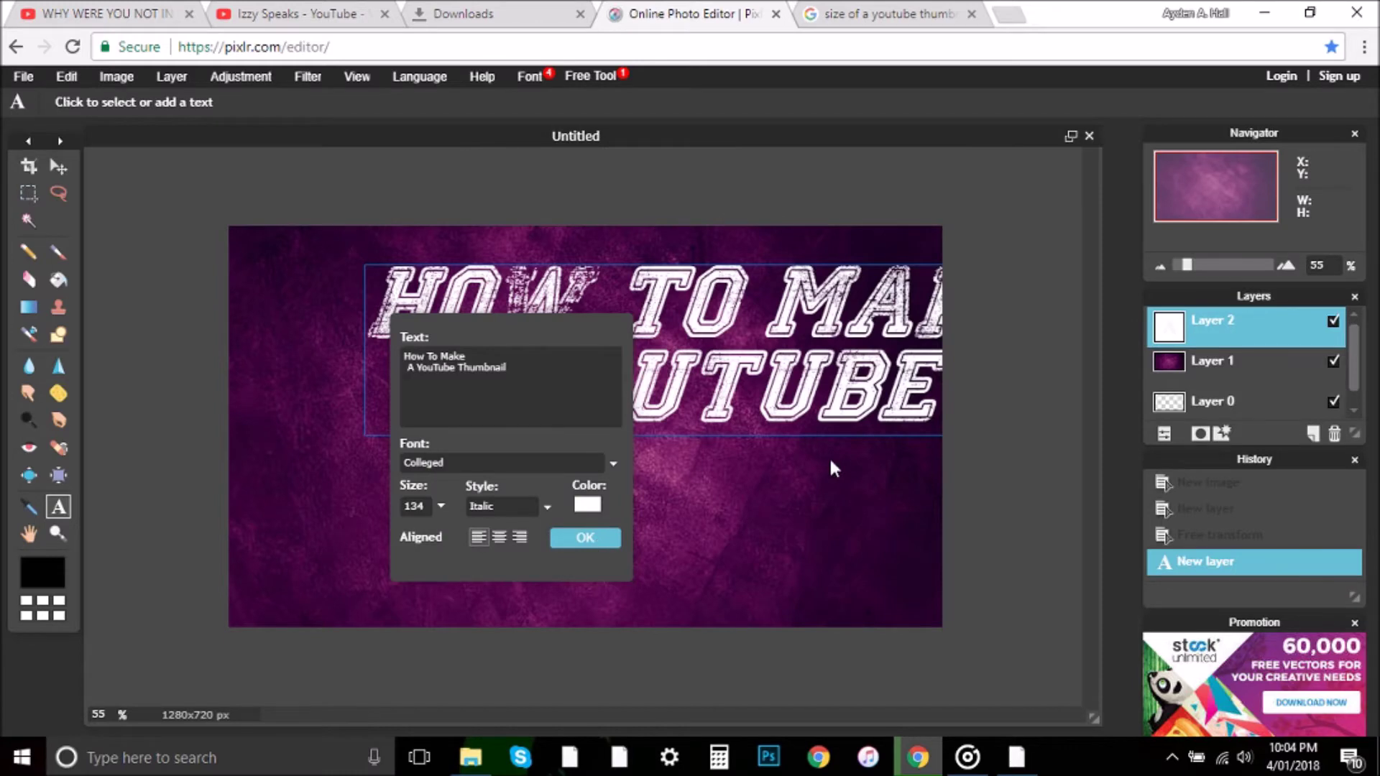
click(585, 538)
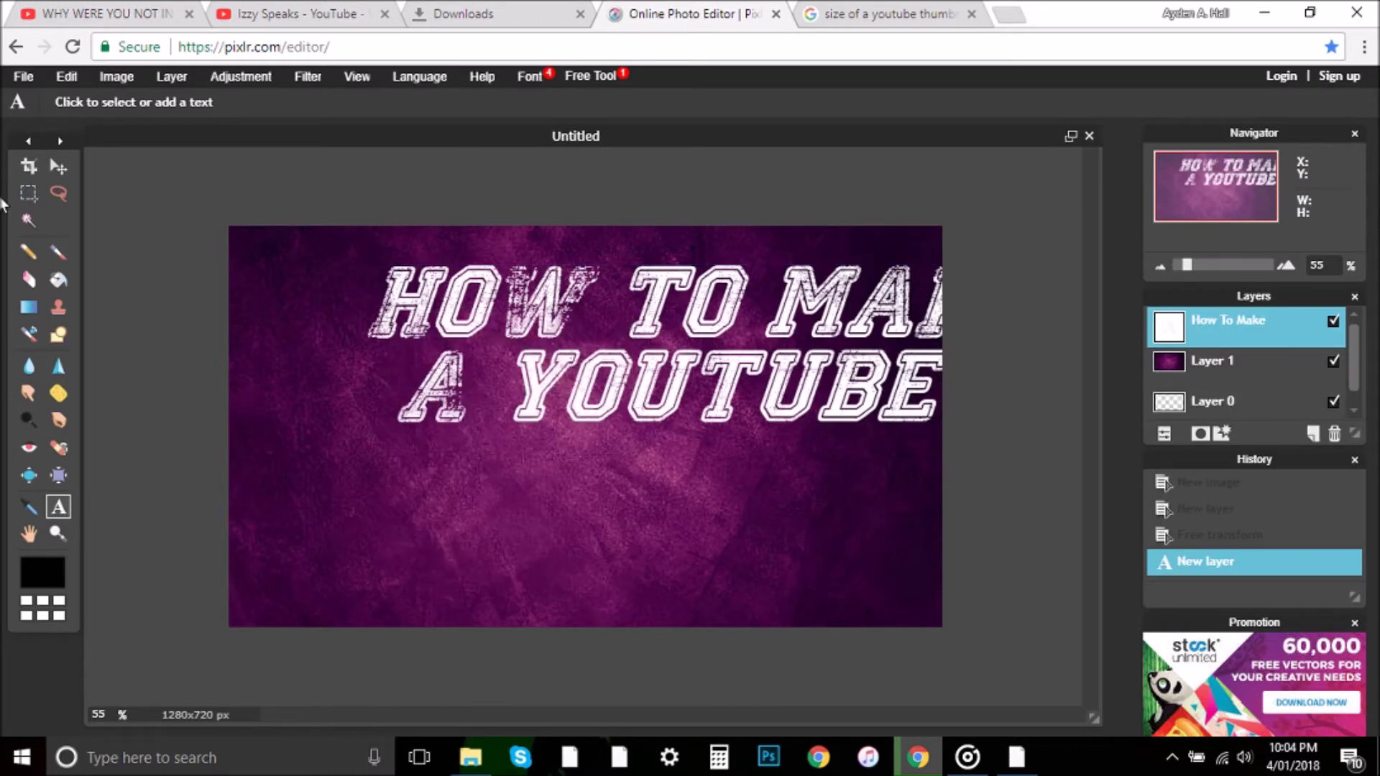
Step: Reduce the title's text size to 80 and move it lower and toward the canvas's left edge so both lines fit
click(56, 169)
drag(739, 472, 622, 519)
click(59, 507)
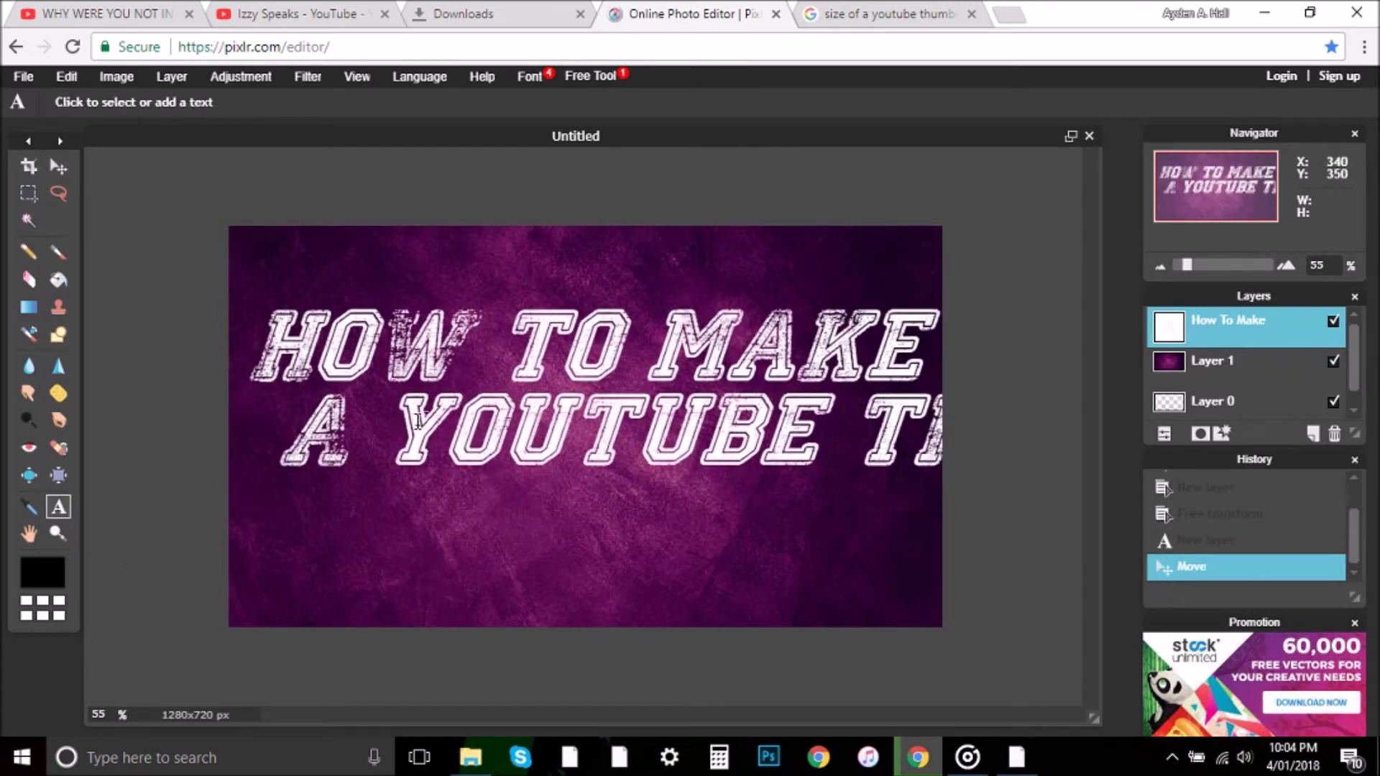
click(452, 420)
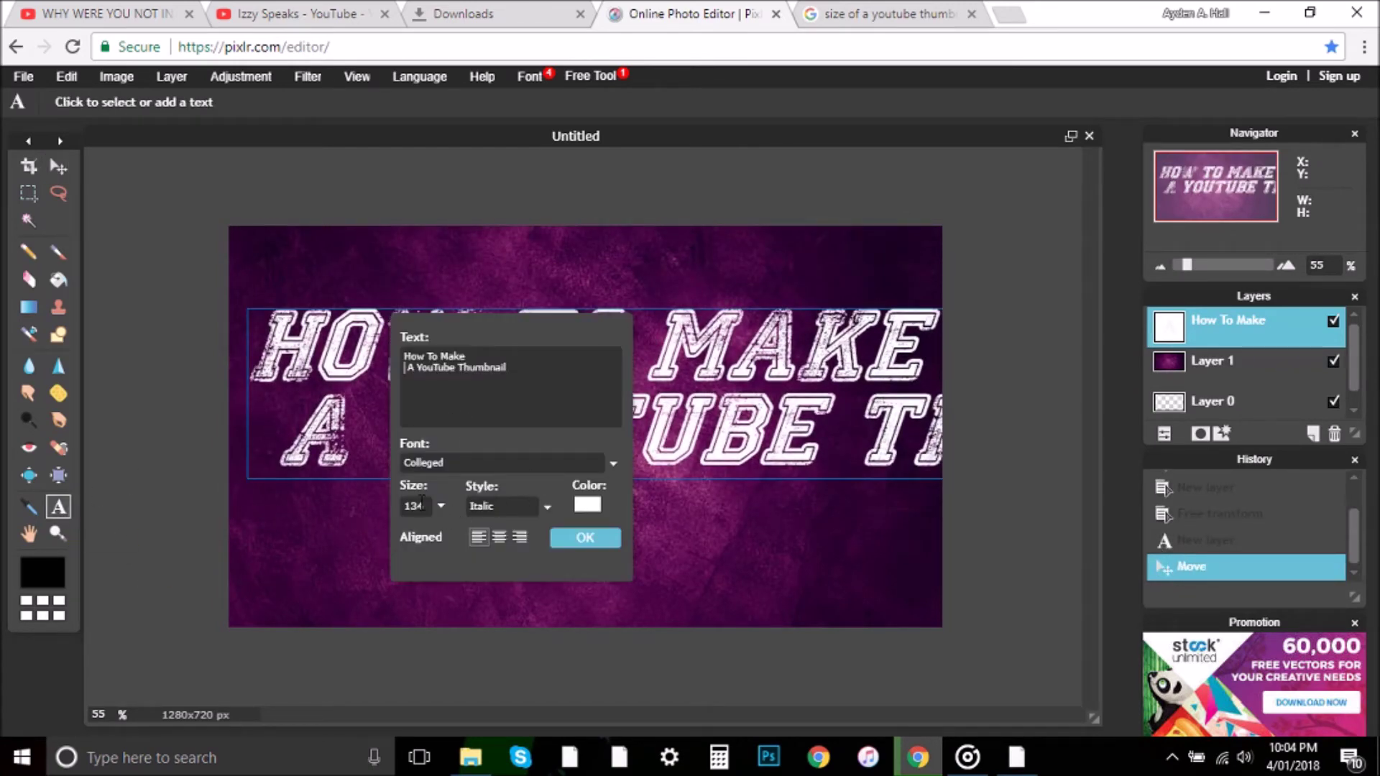
text(130)
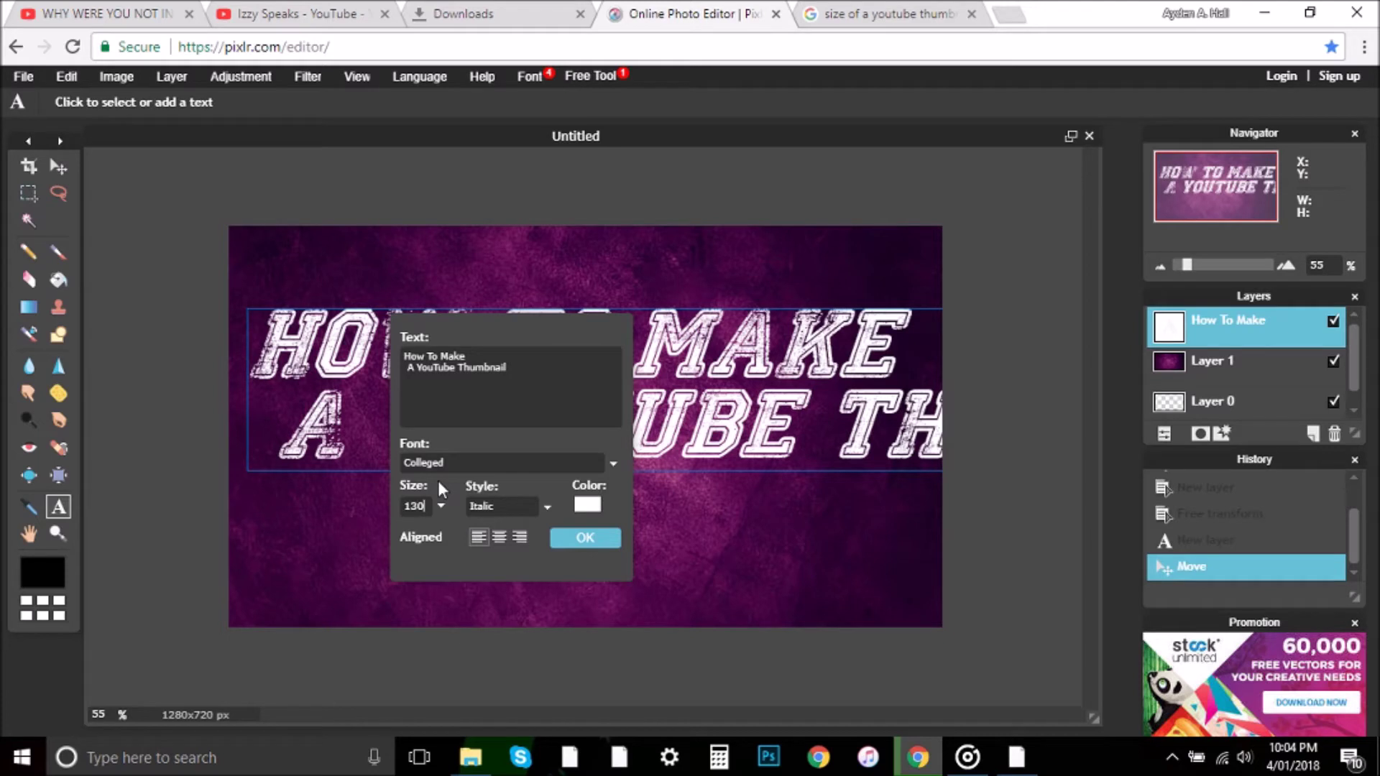
key(BackSpace)
key(BackSpace)
text(25)
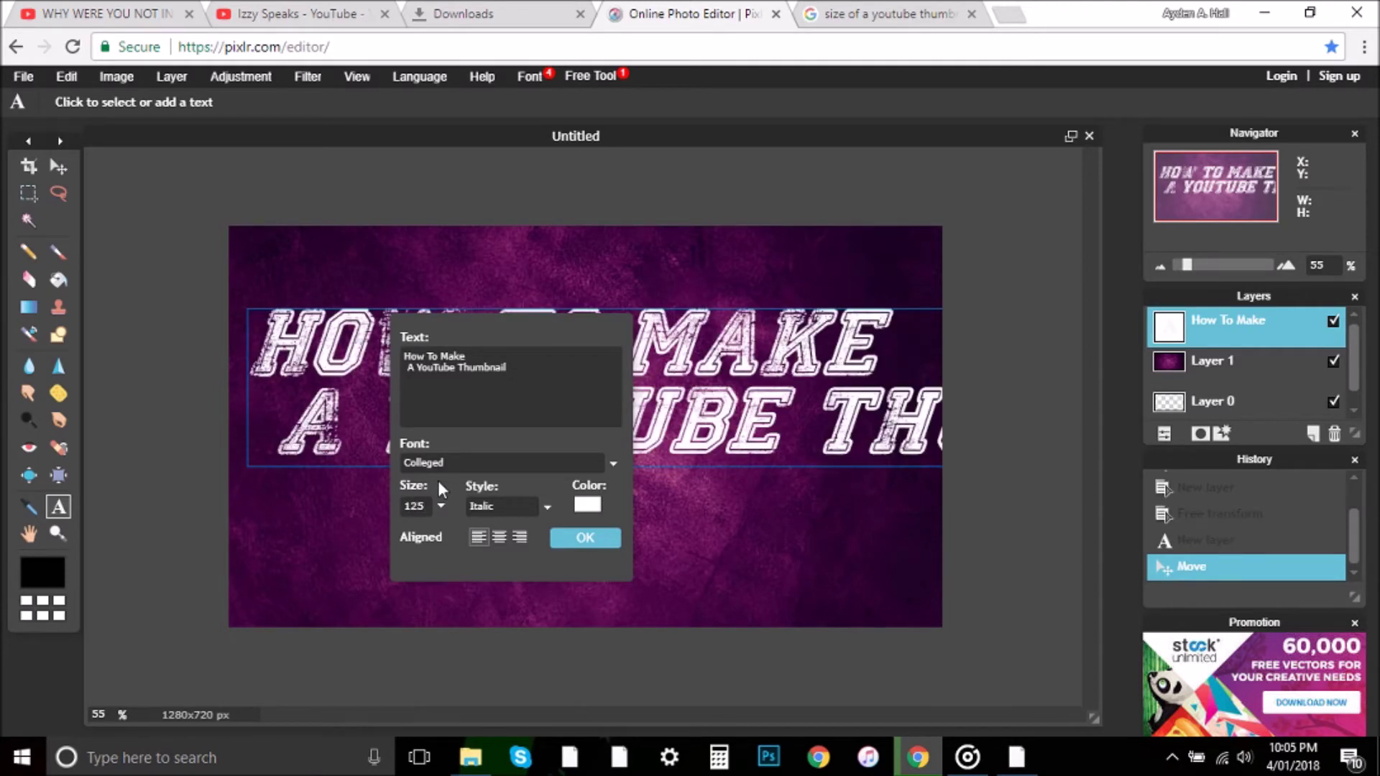
key(BackSpace)
text(0)
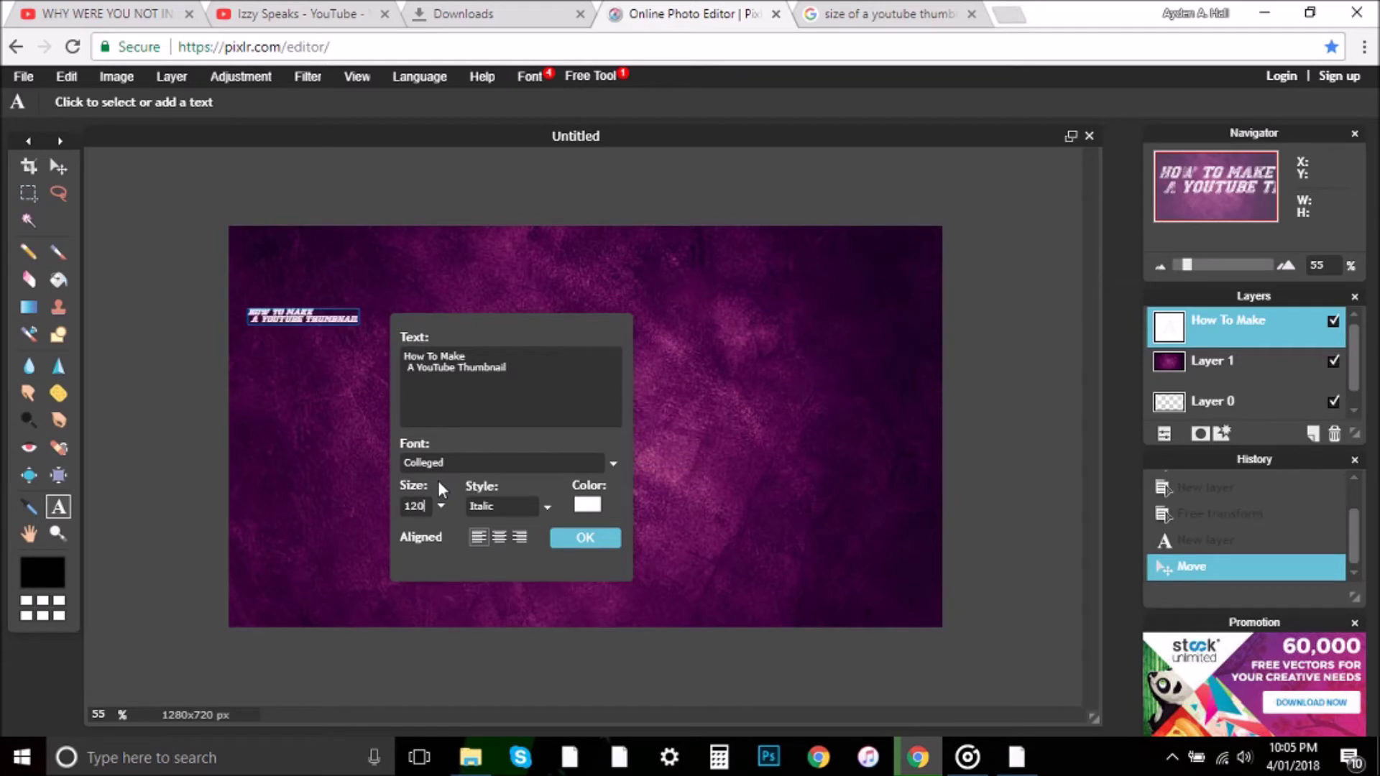
key(BackSpace)
key(BackSpace)
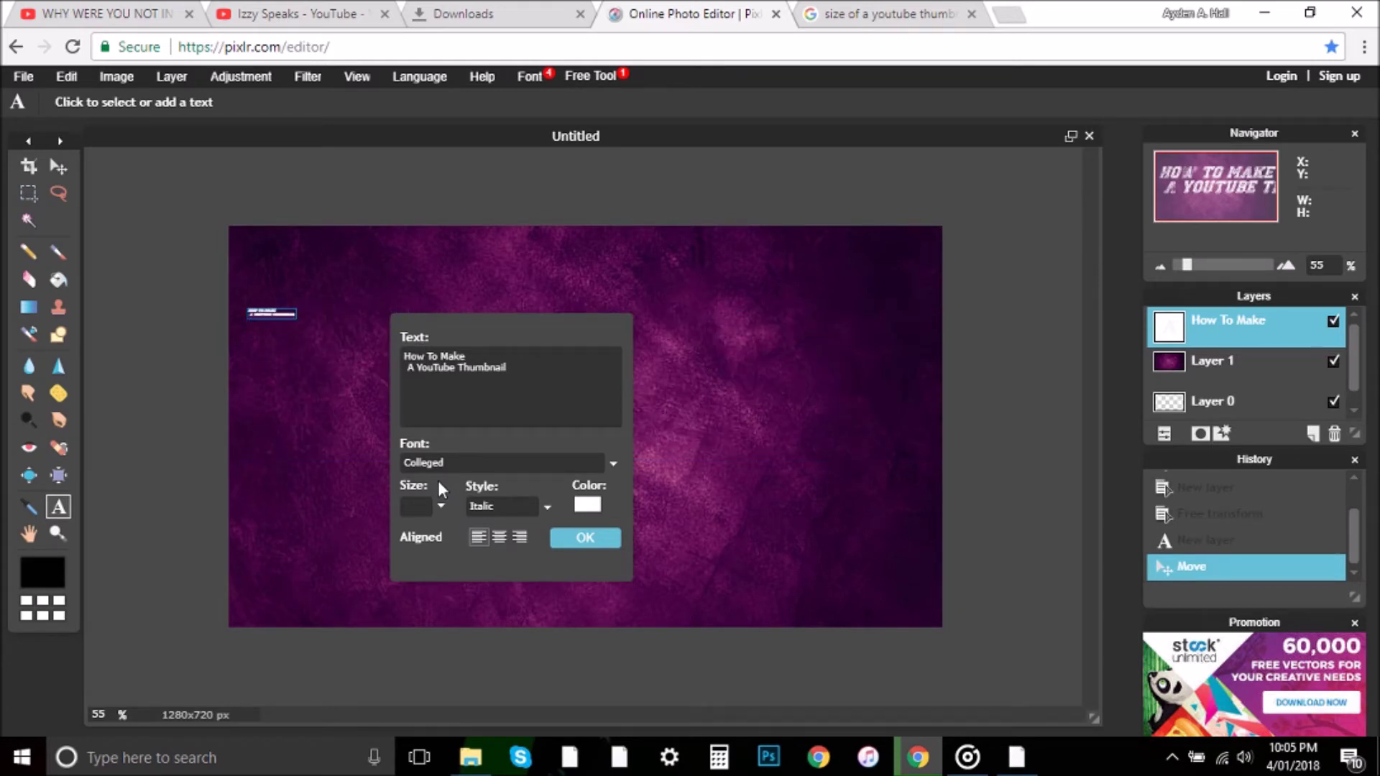
text(9-0)
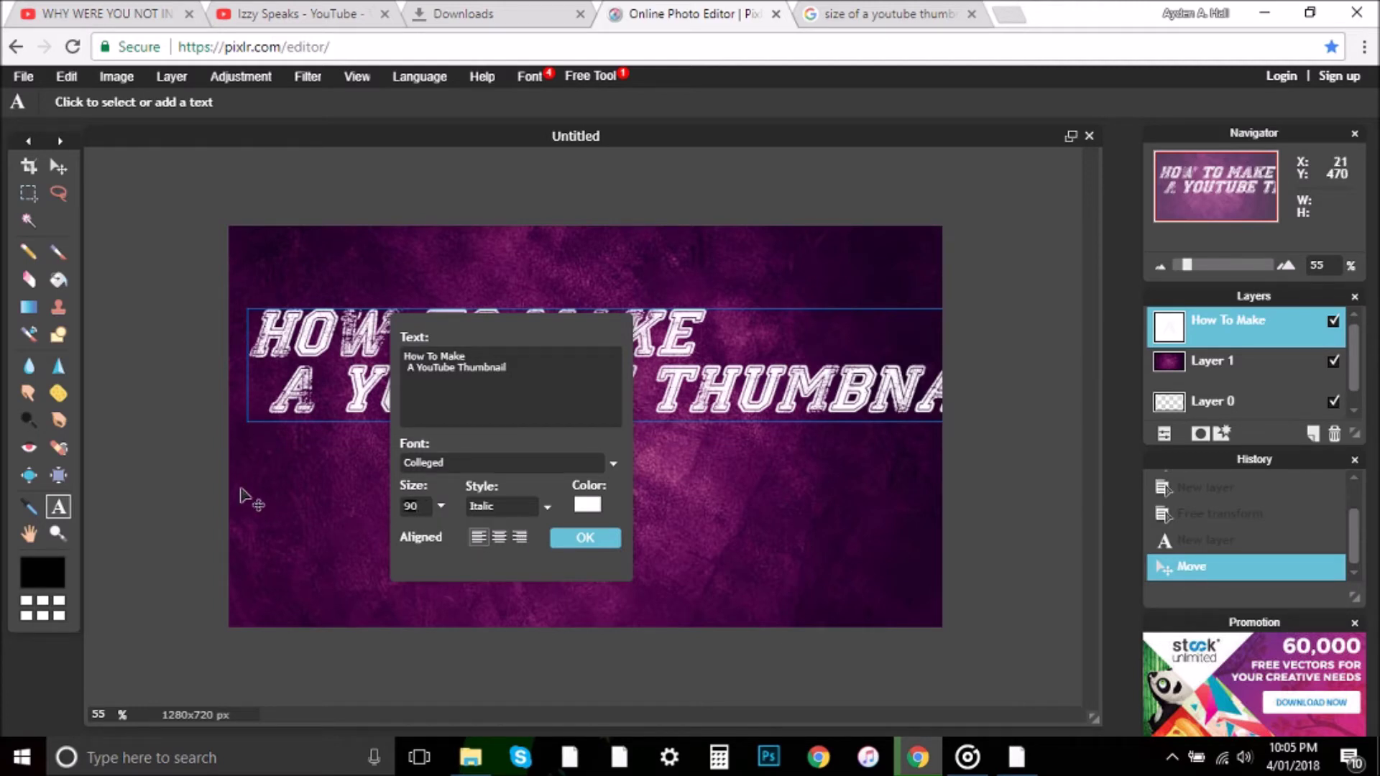
text(0)
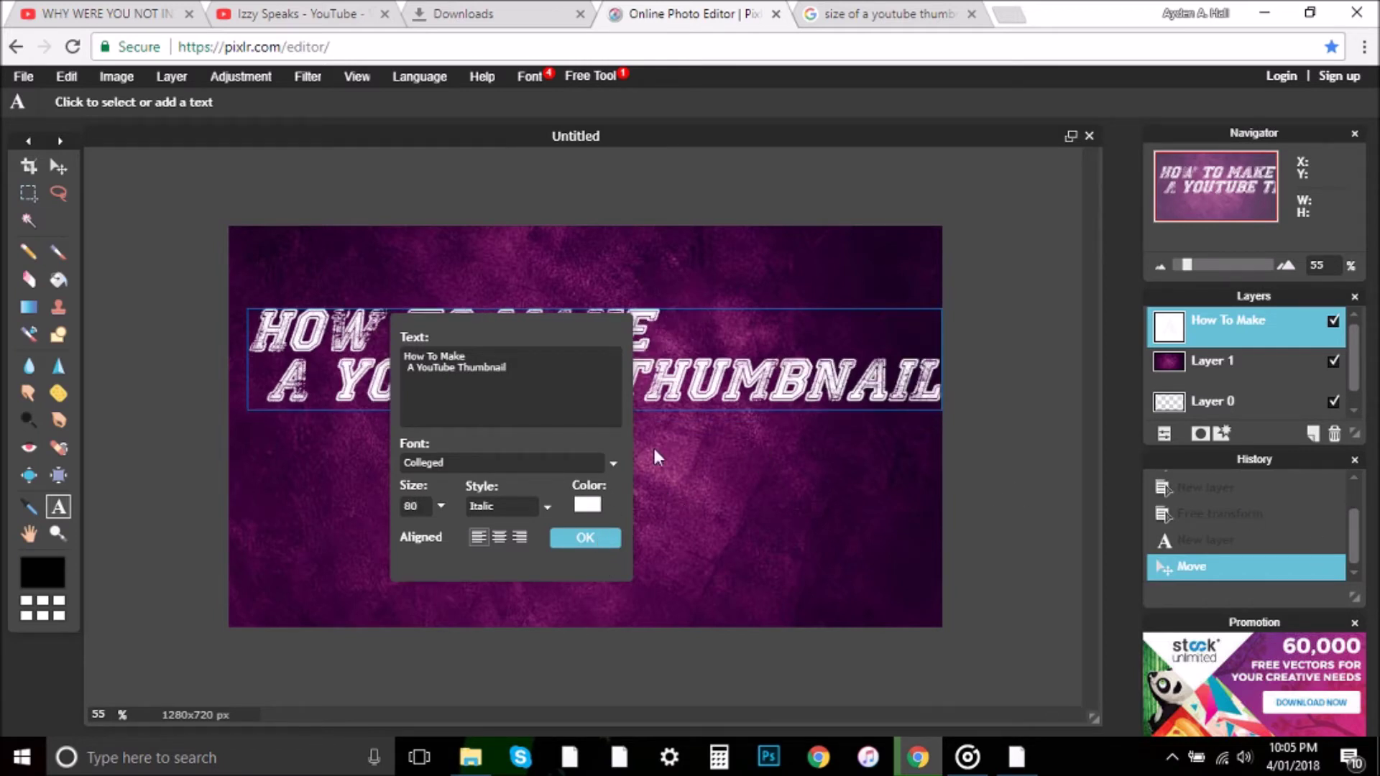
click(602, 536)
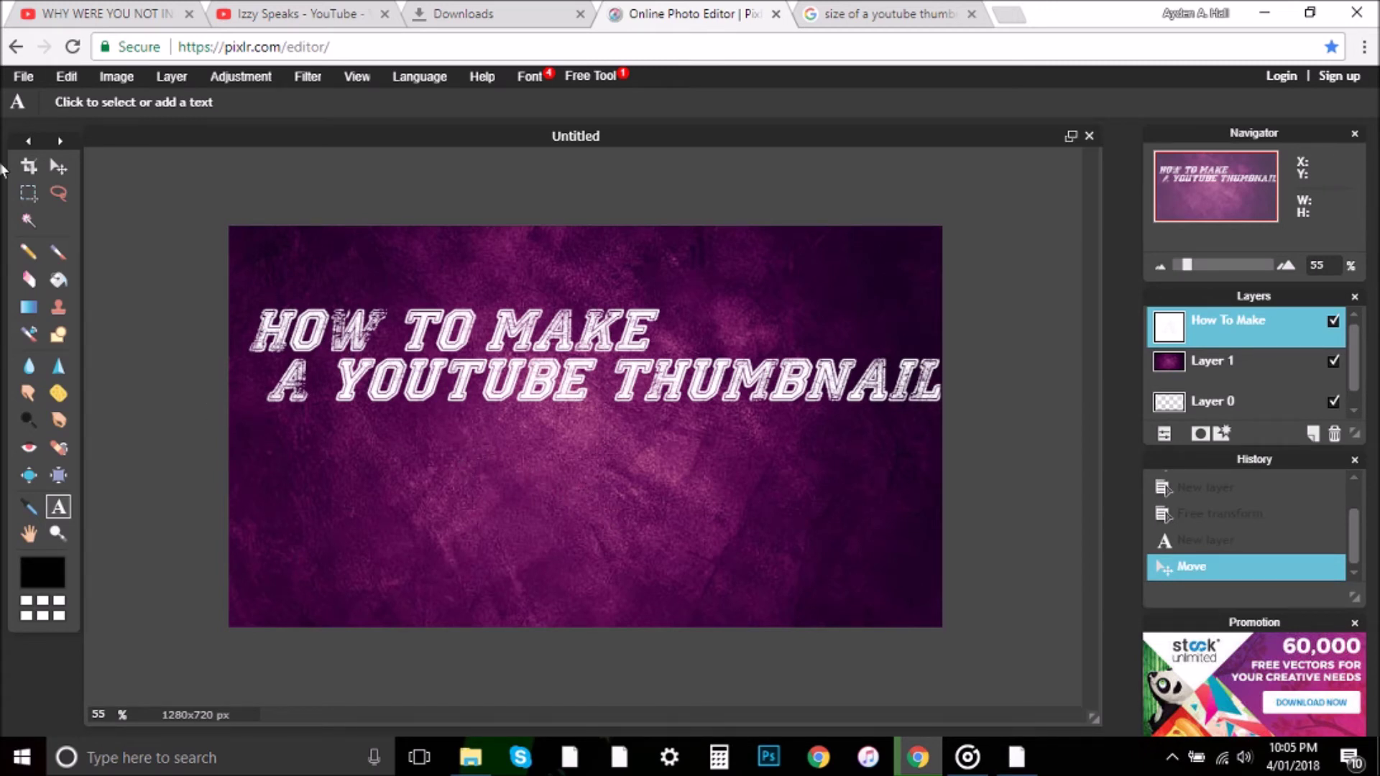
click(52, 164)
mouse_move(463, 468)
mouse_down()
mouse_move(441, 431)
mouse_move(445, 377)
mouse_move(444, 489)
mouse_up()
Step: Open the YouTube logo image youtube-vector-logo-png-9 from the Desktop folder as a new layer
click(172, 76)
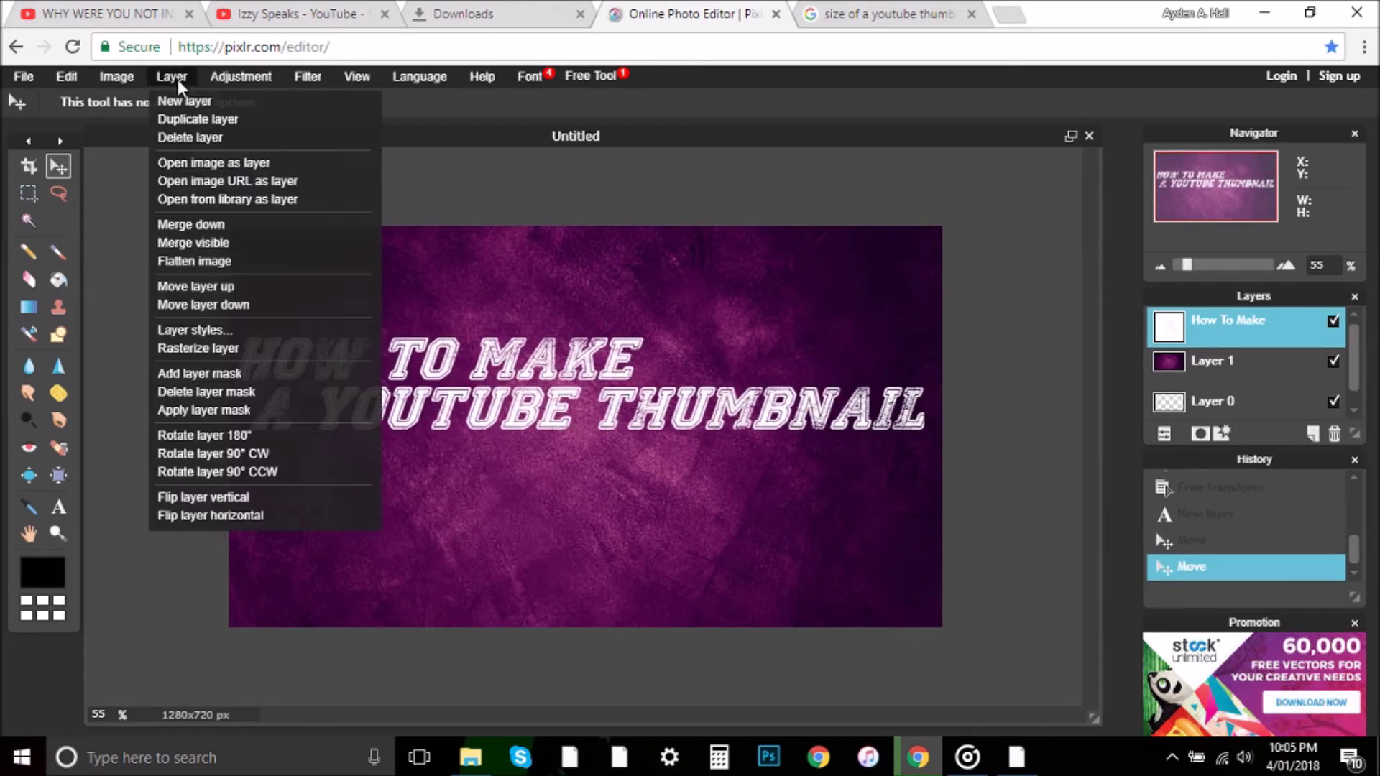
click(252, 163)
scroll(424, 252, down, 8)
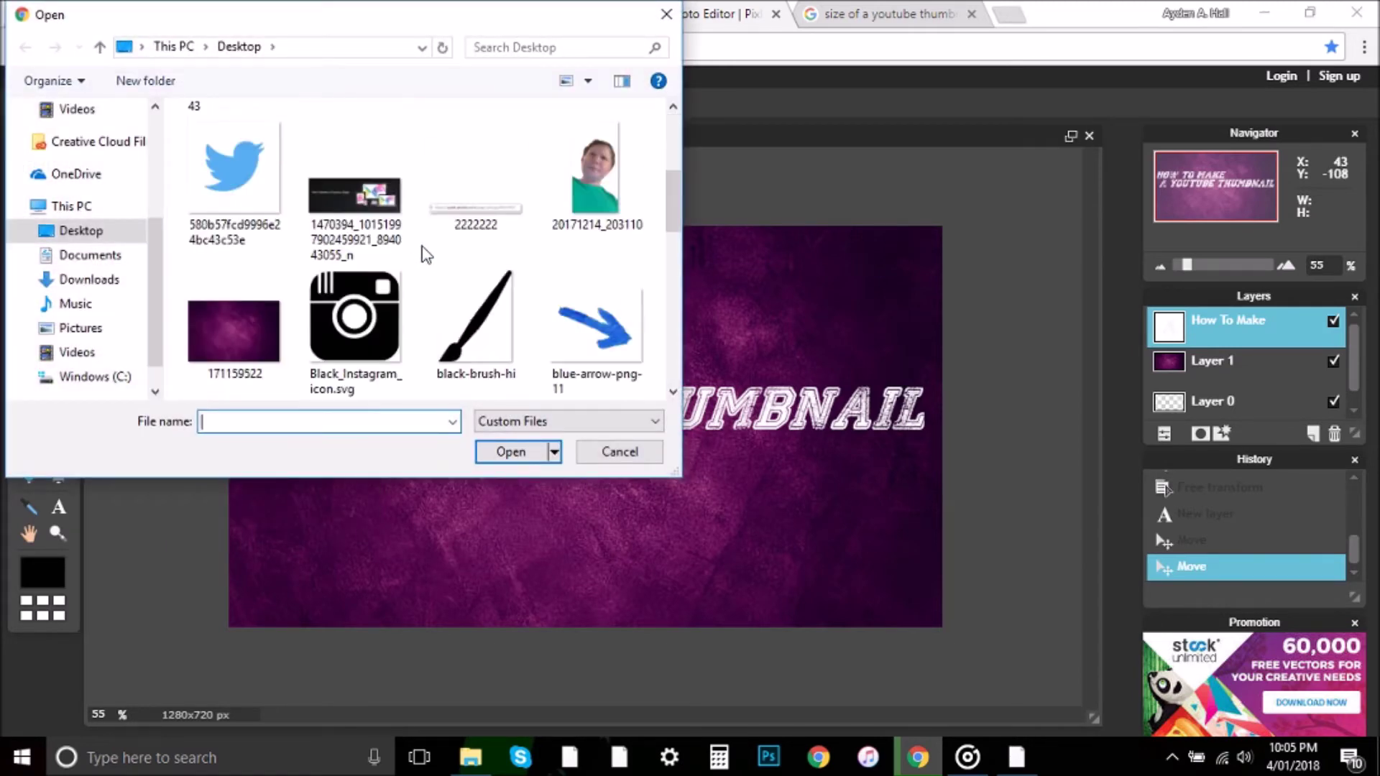
scroll(422, 248, down, 6)
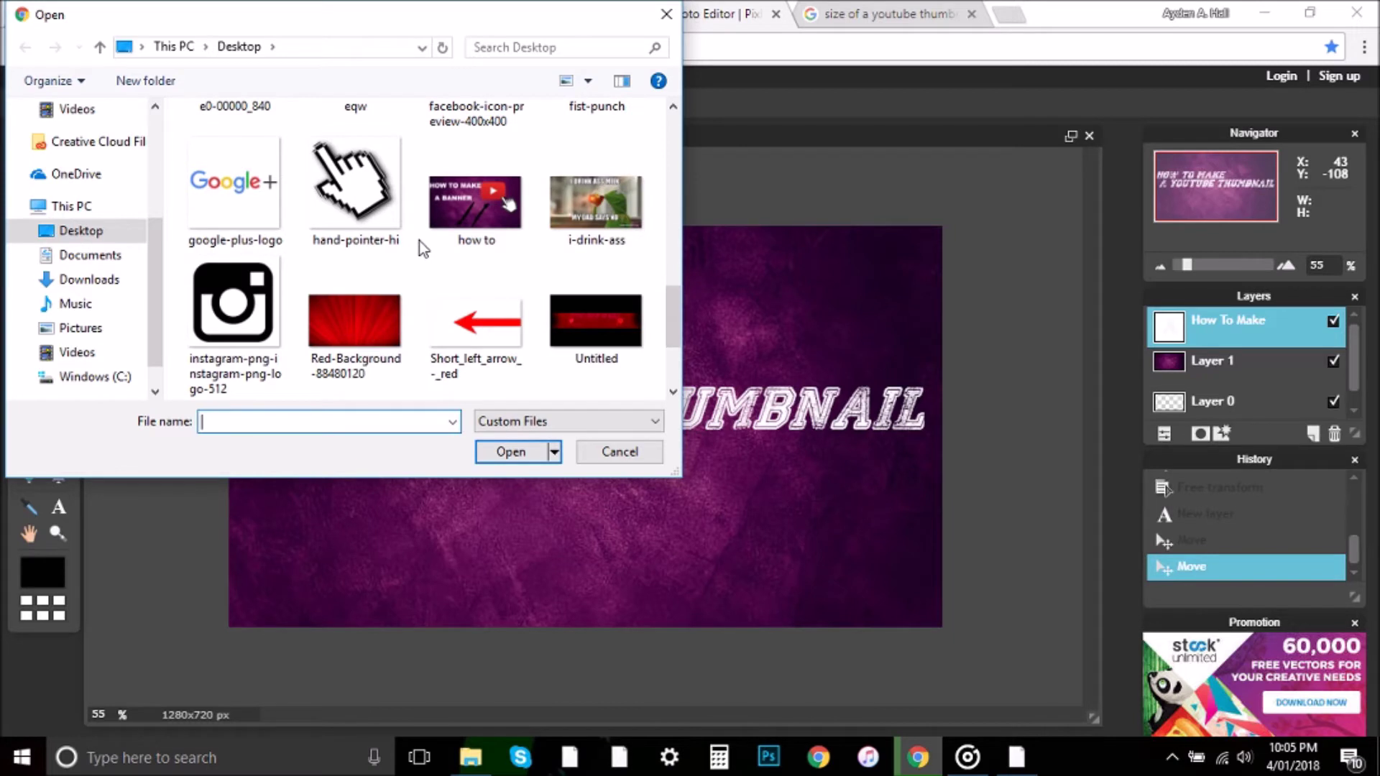
click(388, 336)
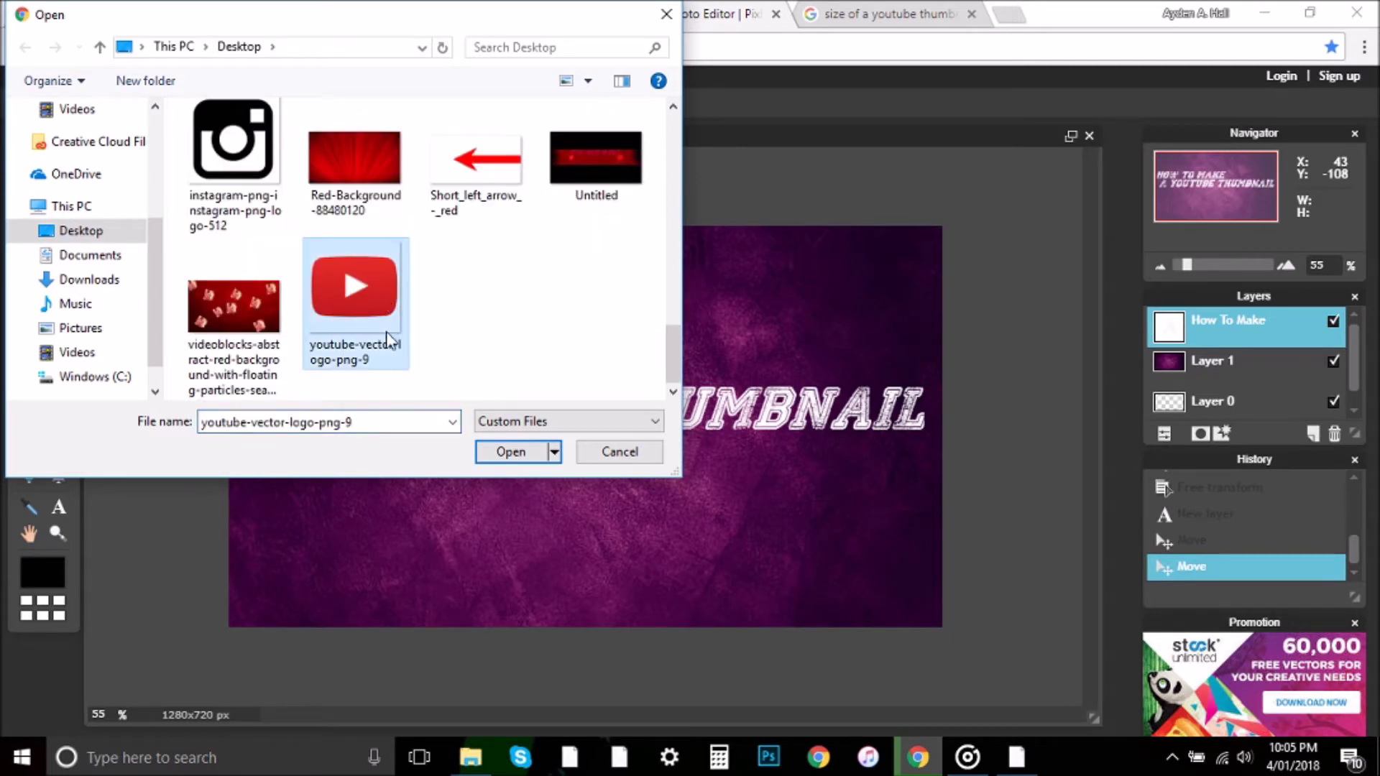
click(510, 442)
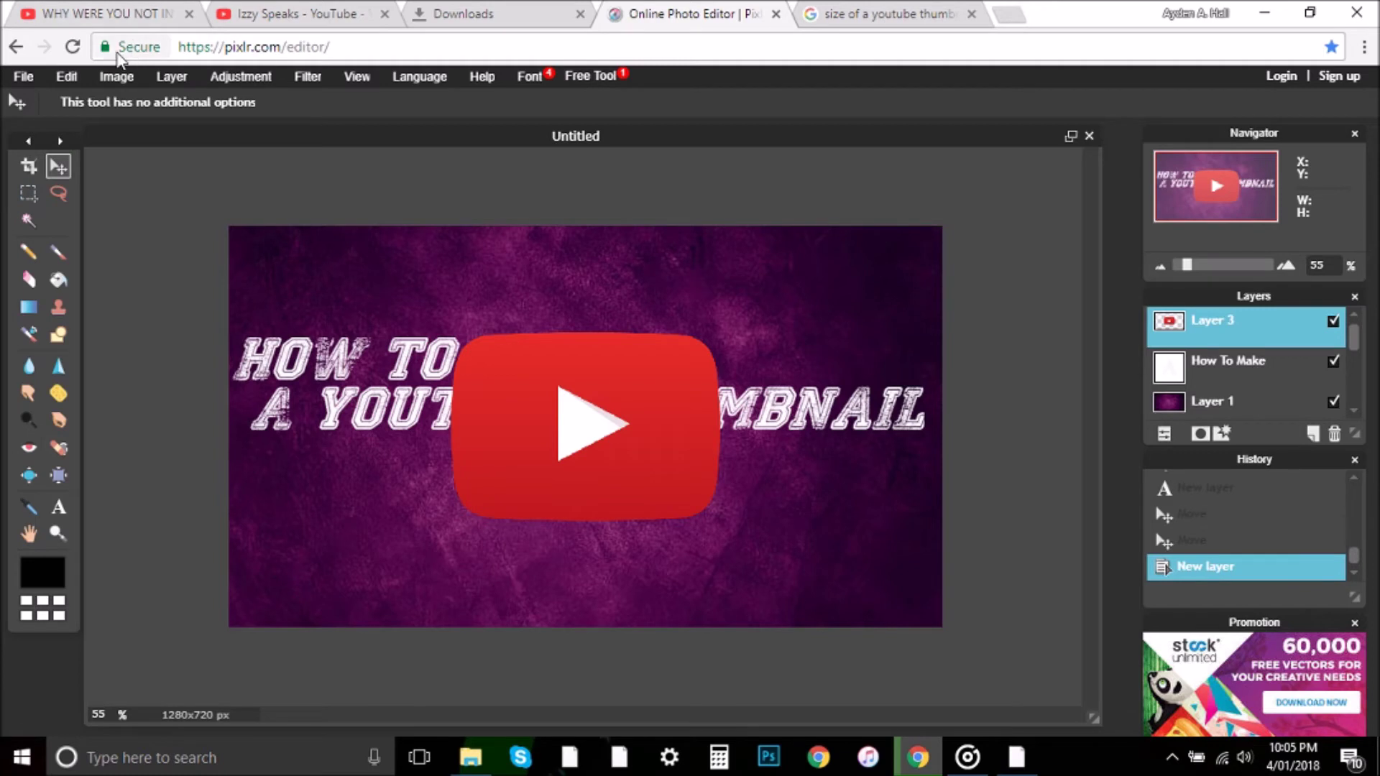
Step: Shrink the YouTube logo with Free transform, place it near the canvas's upper-right corner above the title, and apply the change
click(67, 76)
click(196, 237)
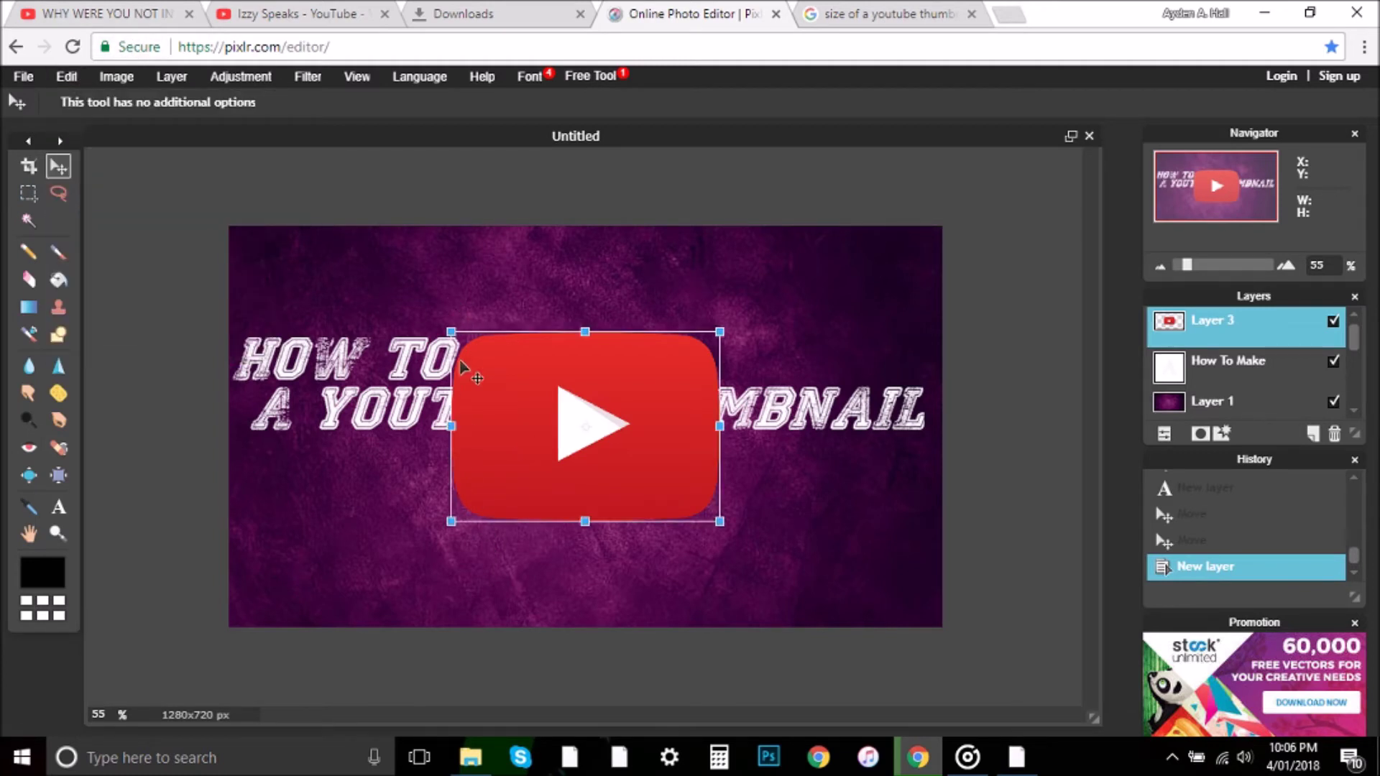
drag(576, 454, 773, 329)
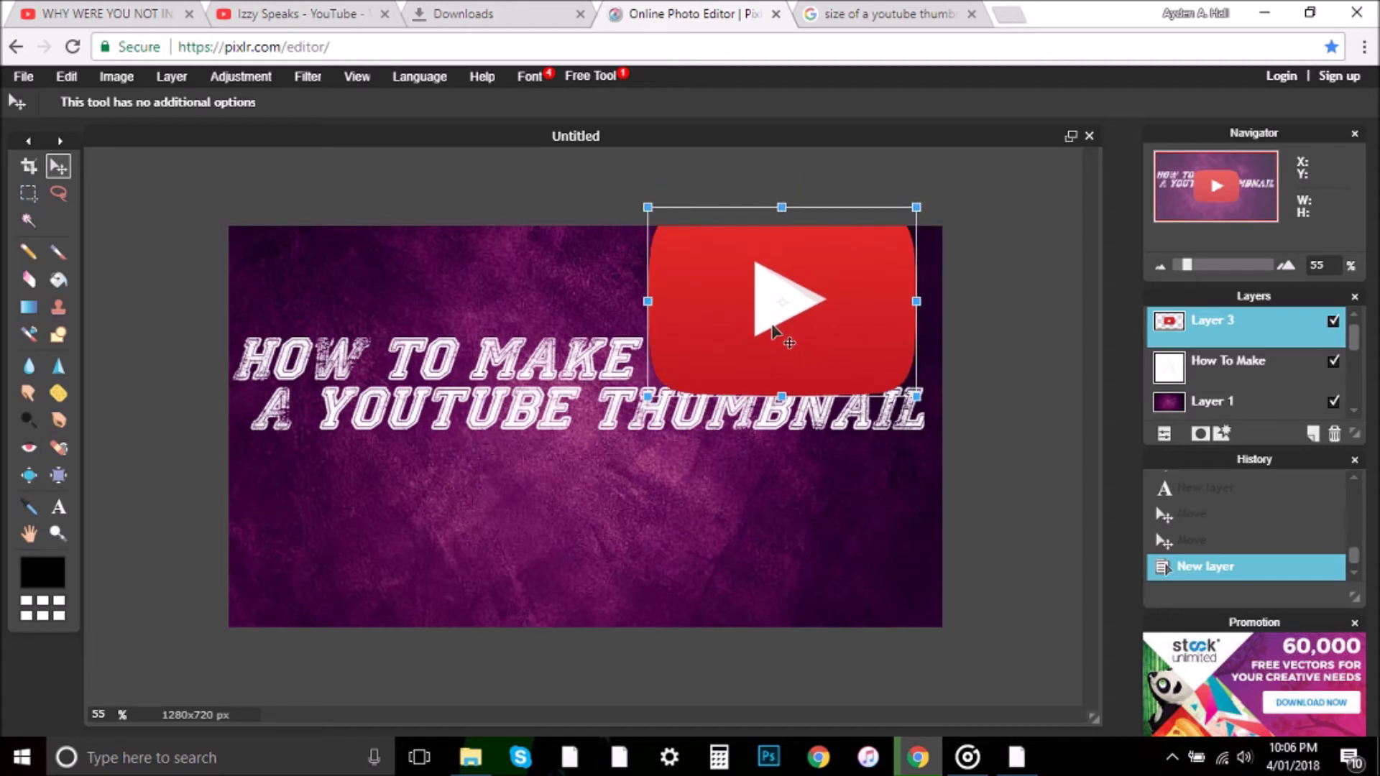
drag(917, 396, 870, 363)
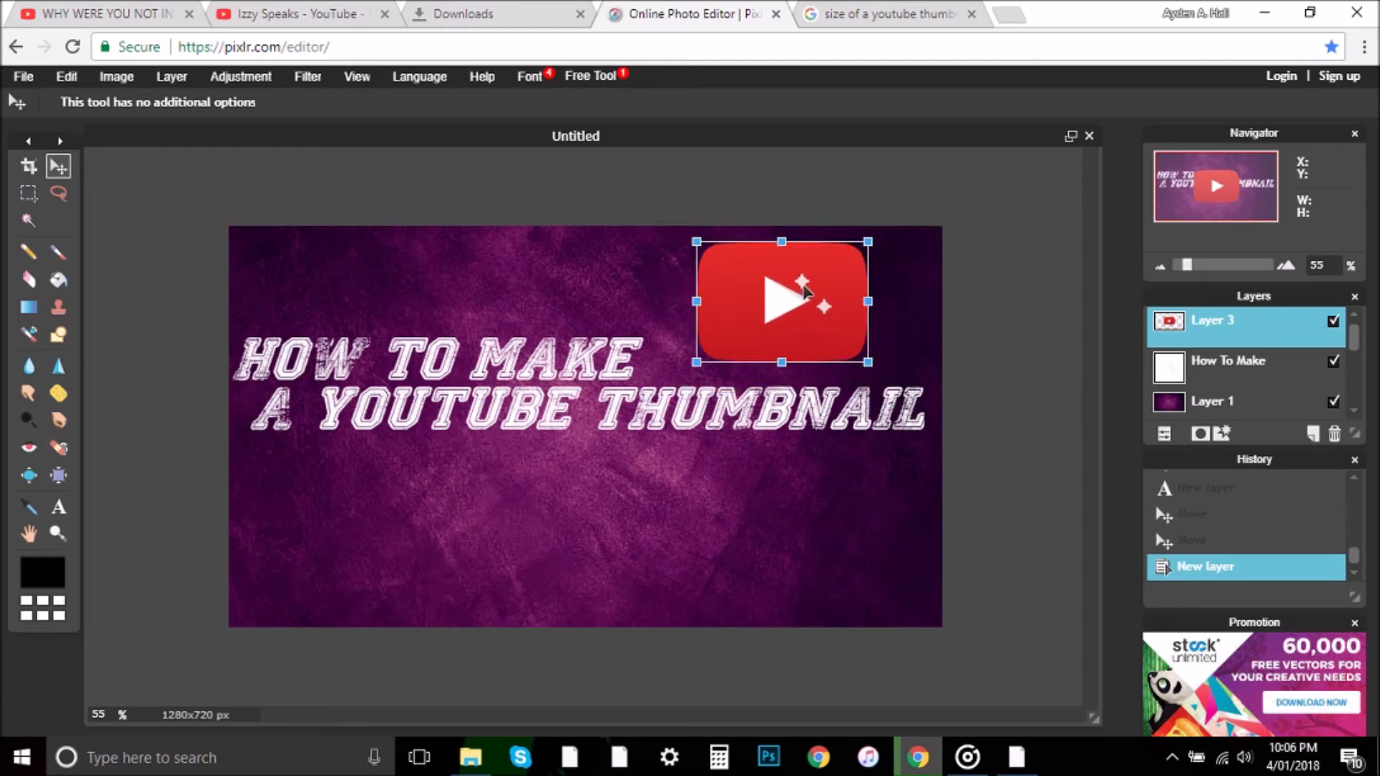
mouse_move(800, 299)
mouse_down()
mouse_move(815, 286)
mouse_move(821, 299)
mouse_up()
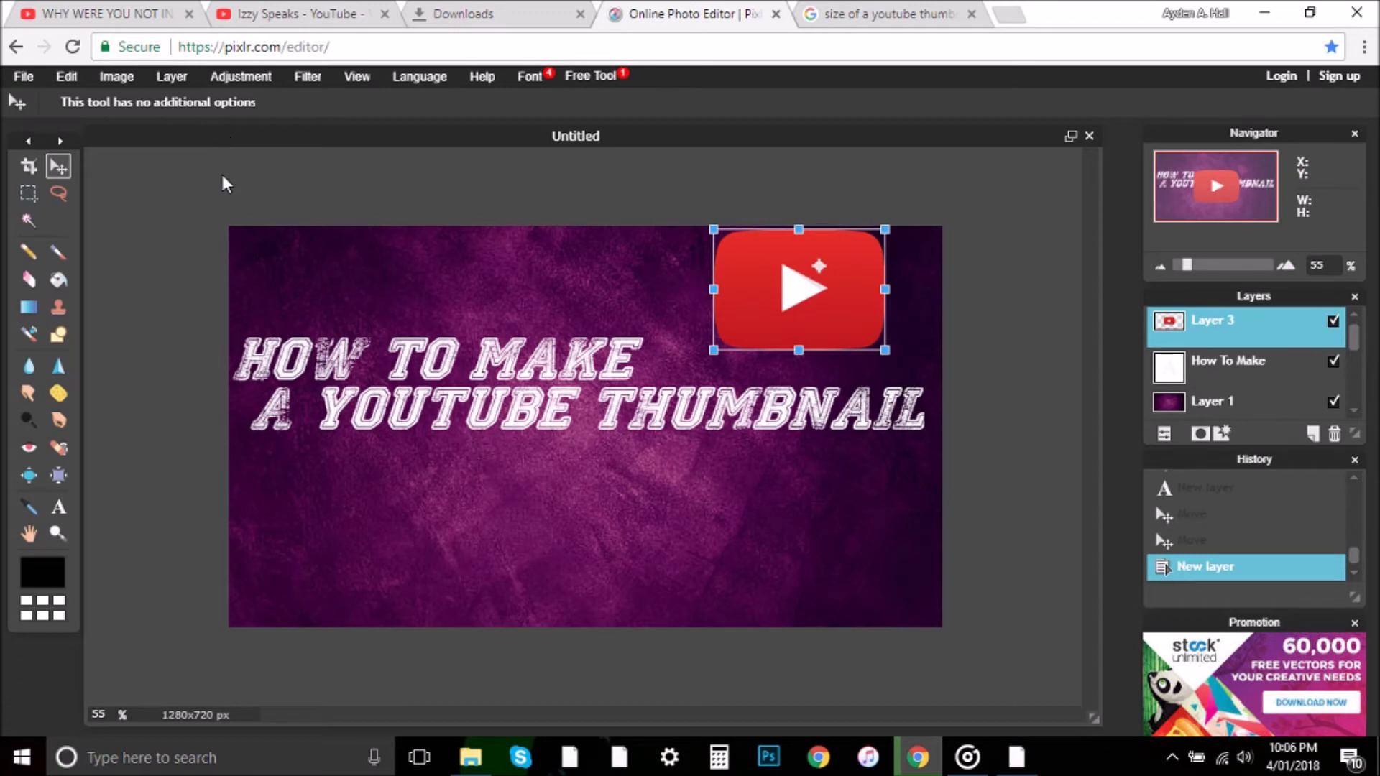
click(554, 411)
click(619, 440)
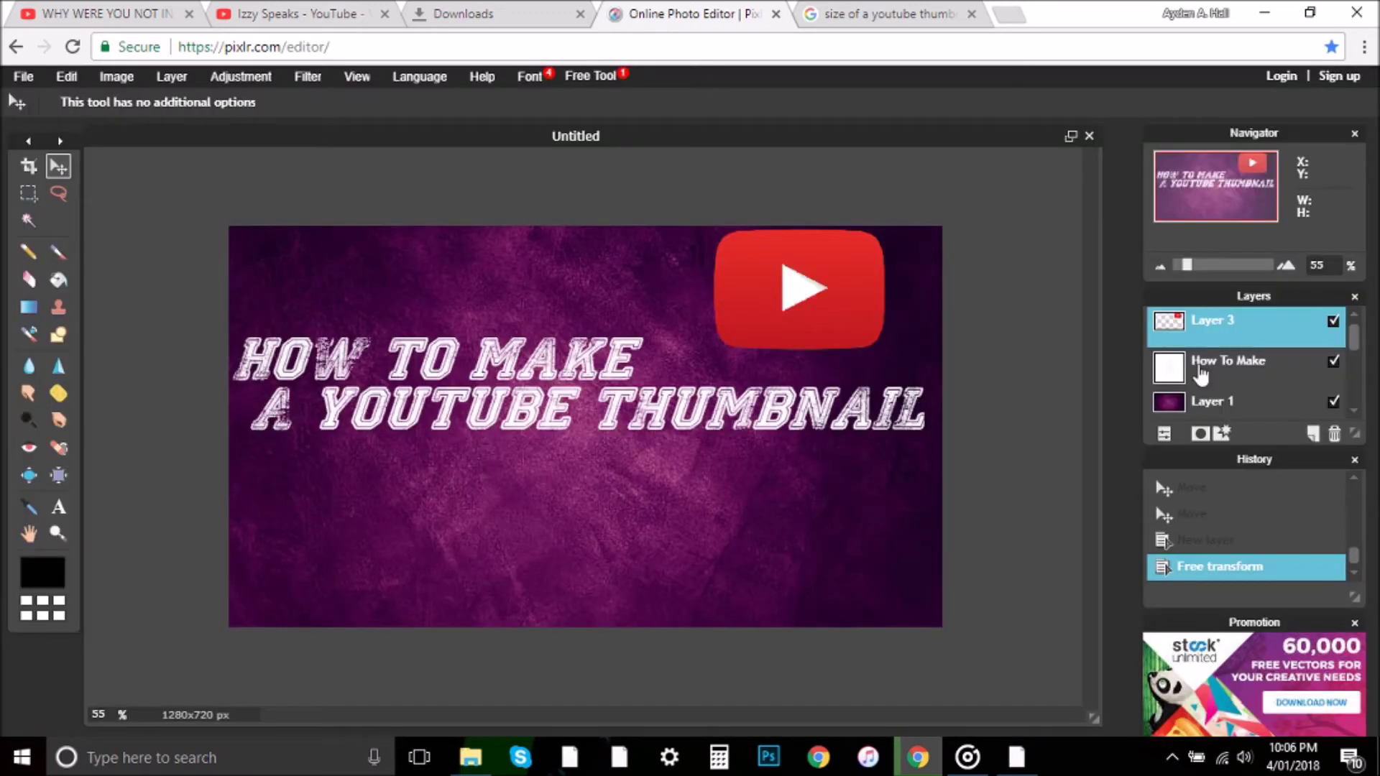
Step: Move the How To Make title layer slightly up so its second line sits just beneath the YouTube logo
click(1226, 367)
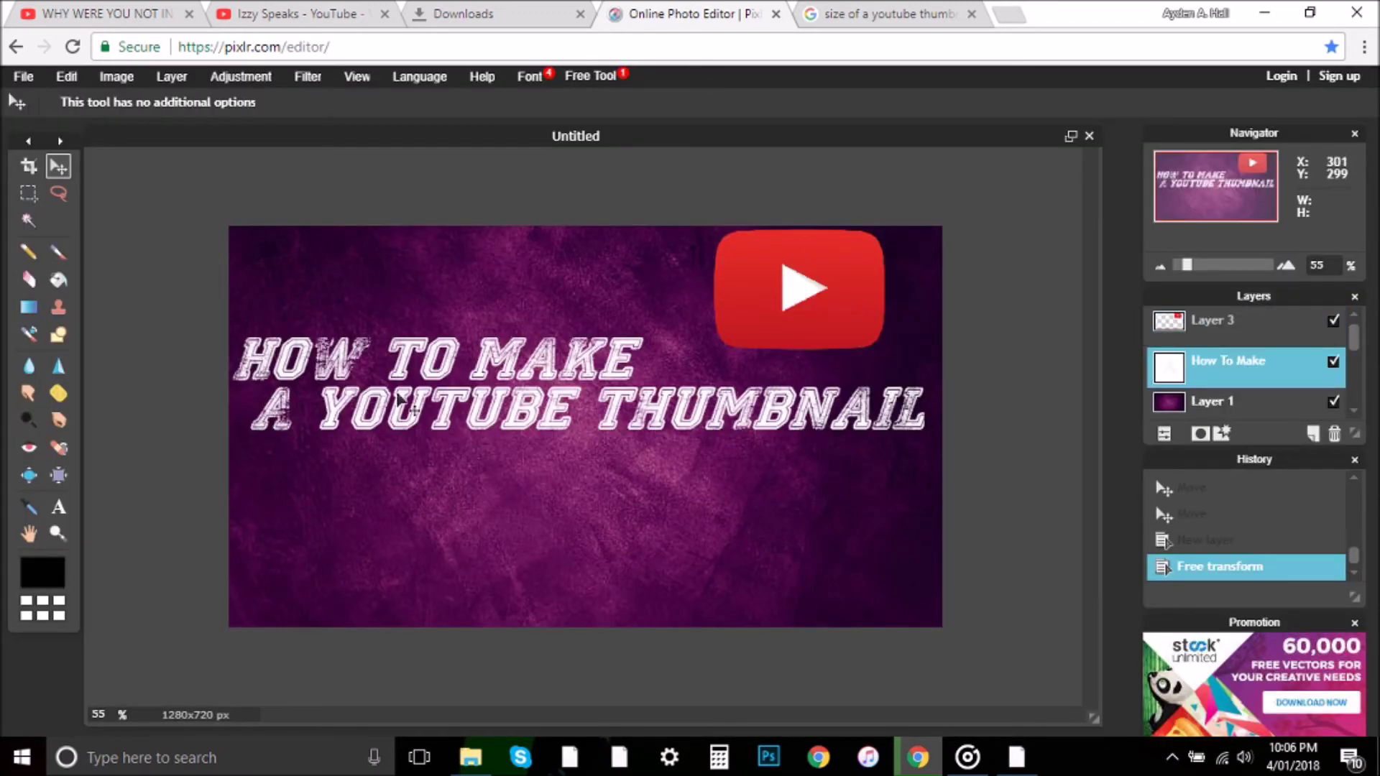
drag(492, 402, 496, 370)
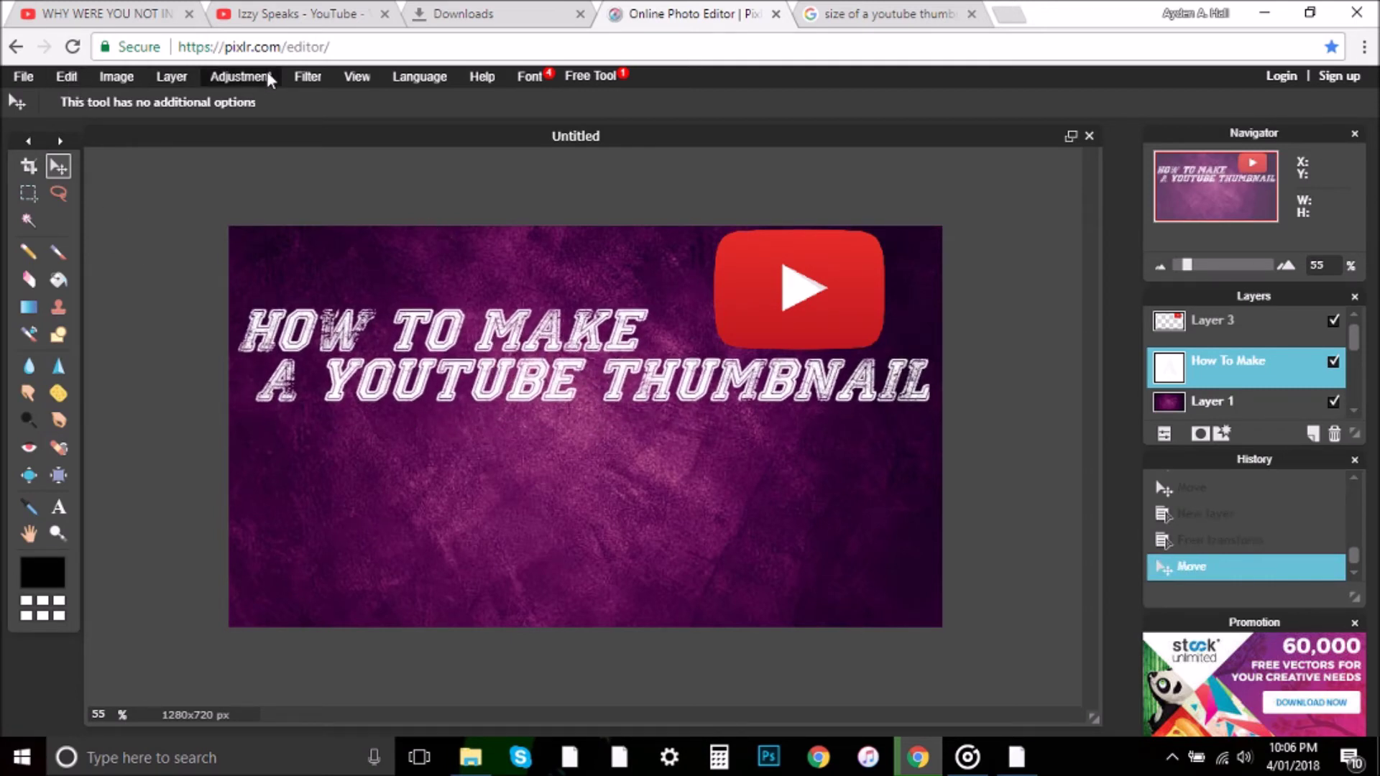
Step: Open the image hand-pointer-hi from the Desktop folder as a new layer
click(172, 78)
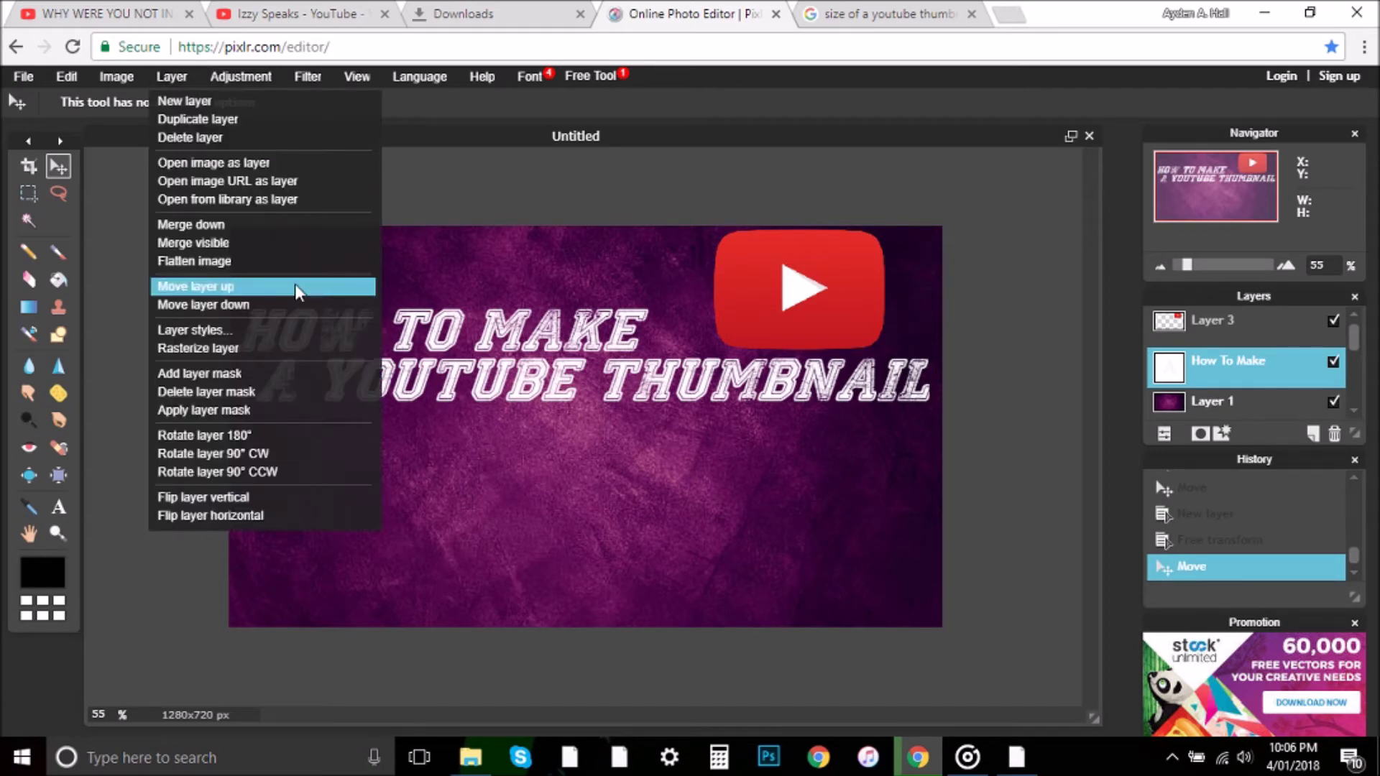
click(236, 173)
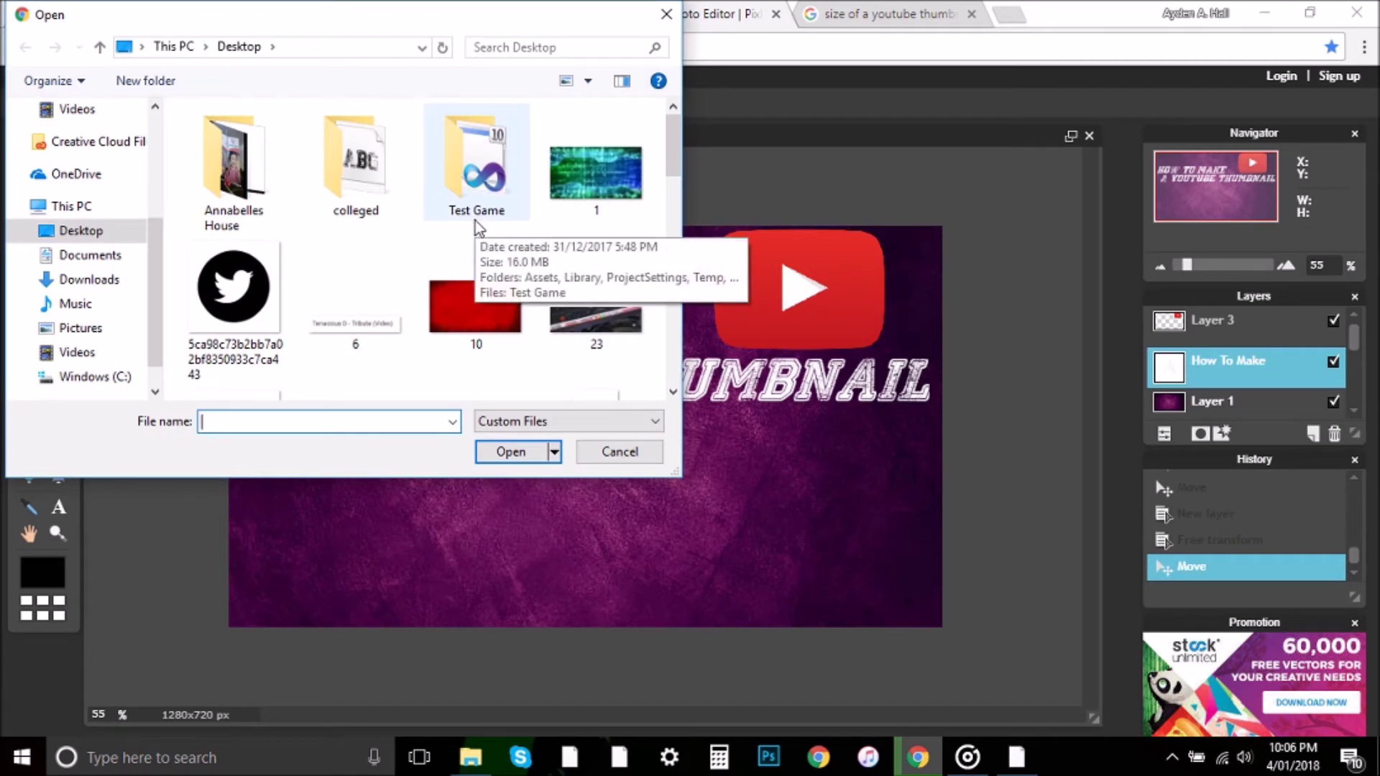
scroll(476, 229, down, 2)
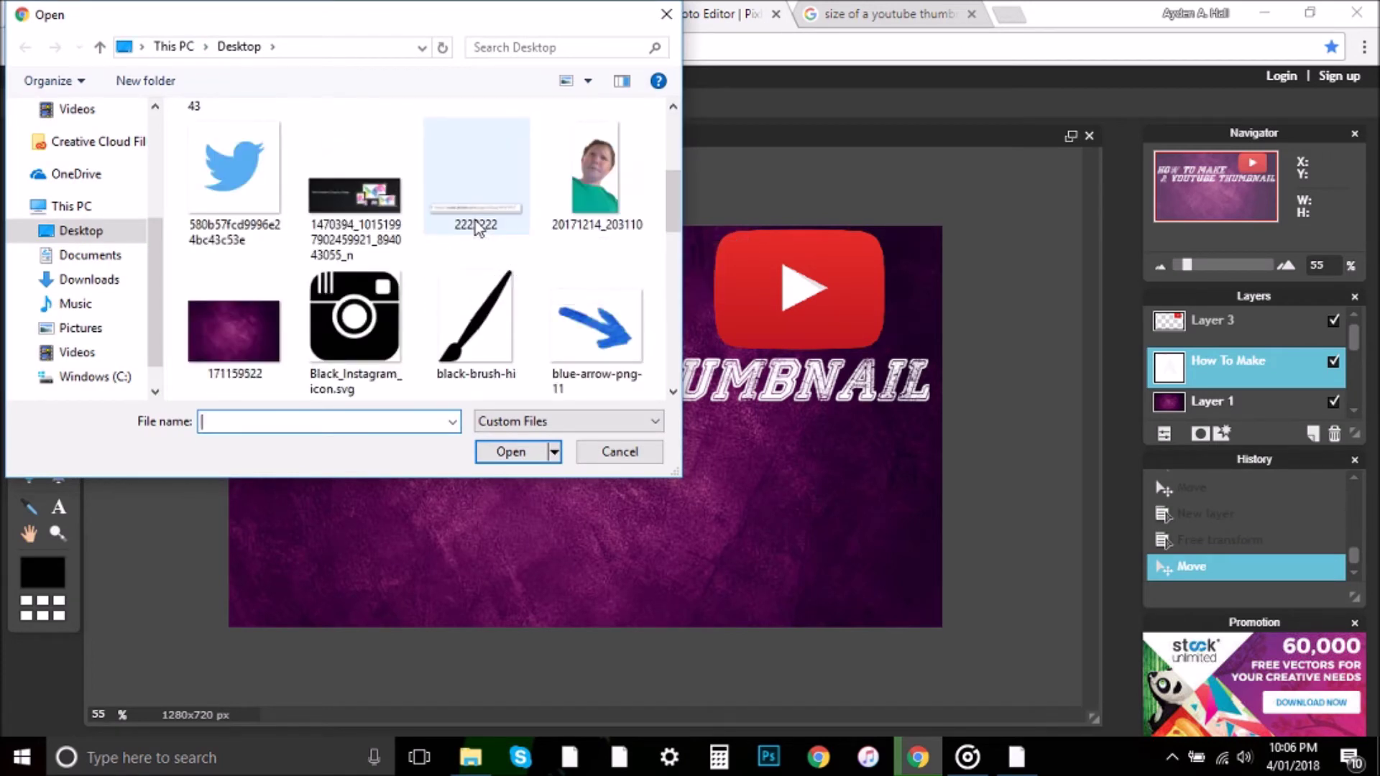
scroll(598, 261, down, 2)
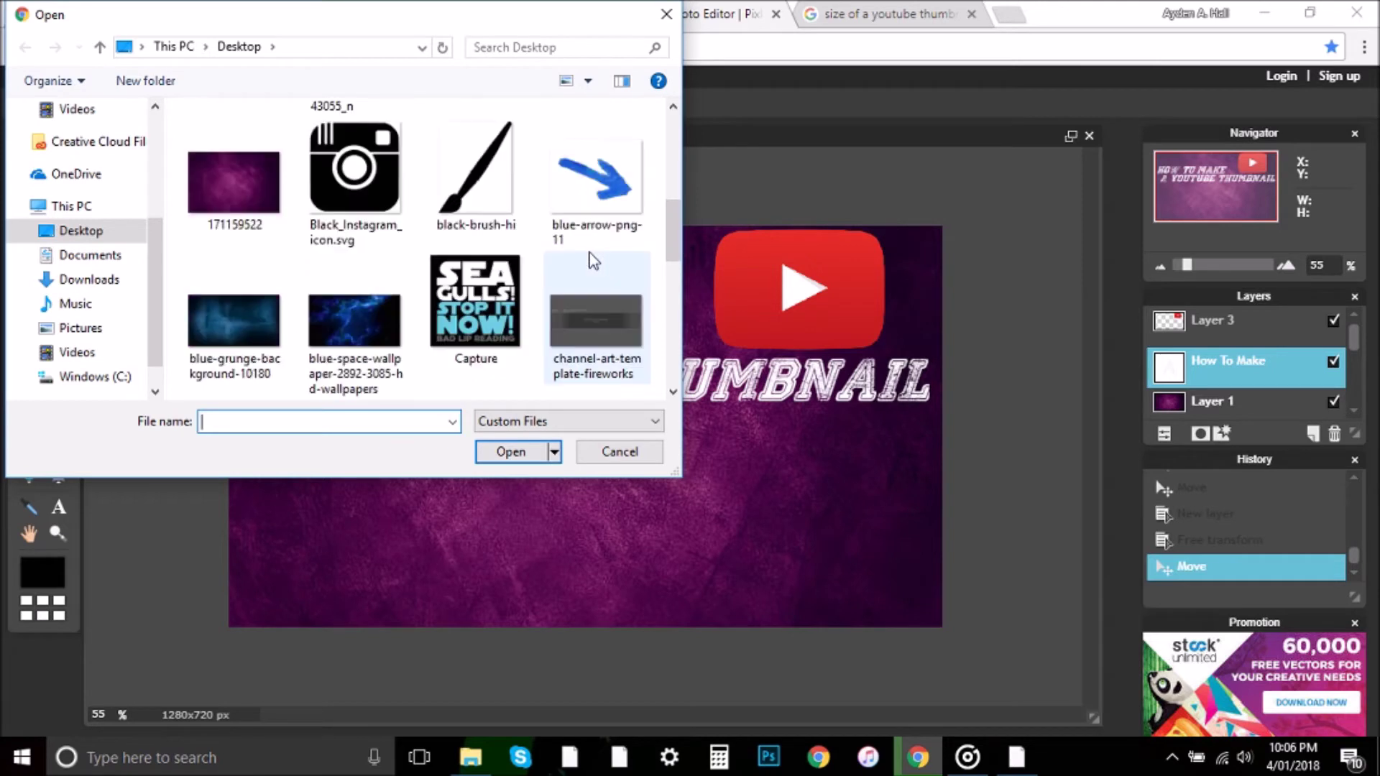
scroll(597, 260, down, 2)
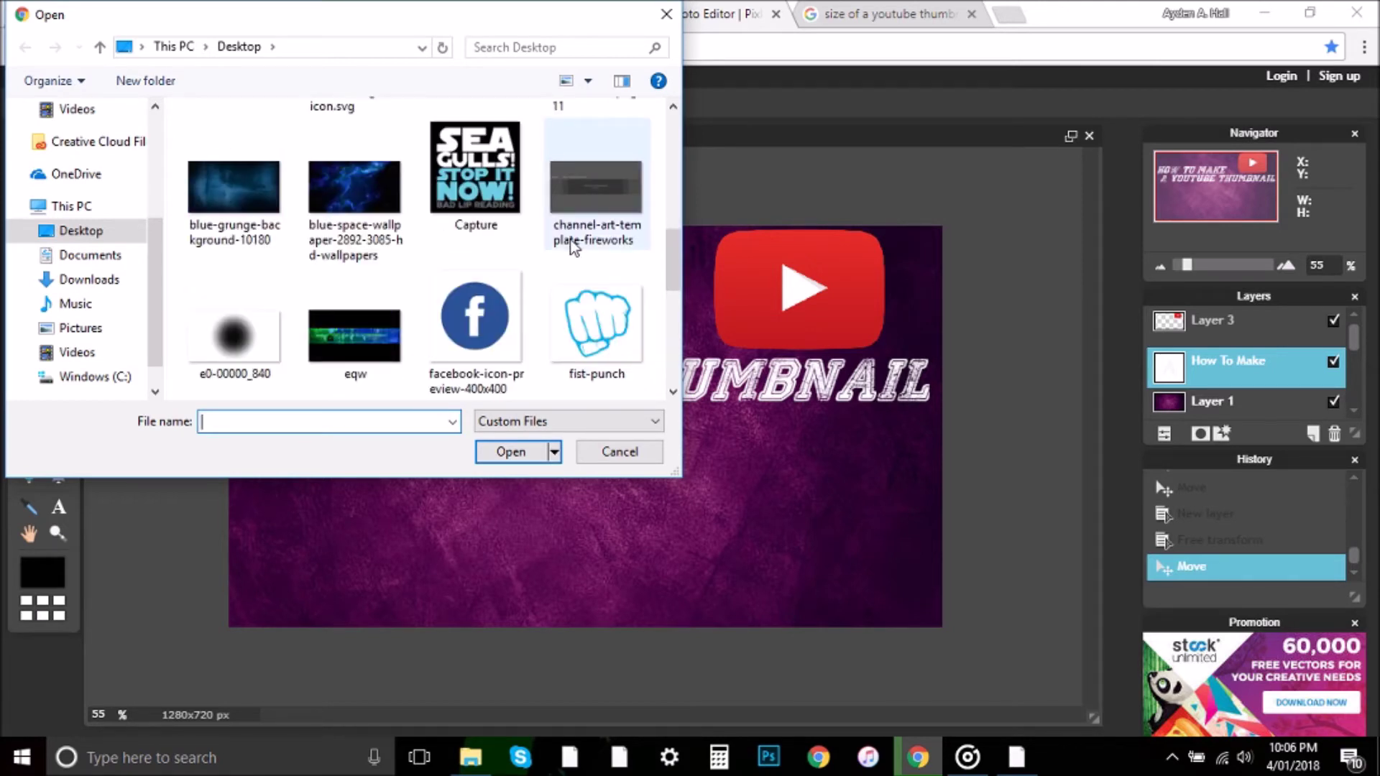
scroll(571, 247, down, 2)
click(355, 338)
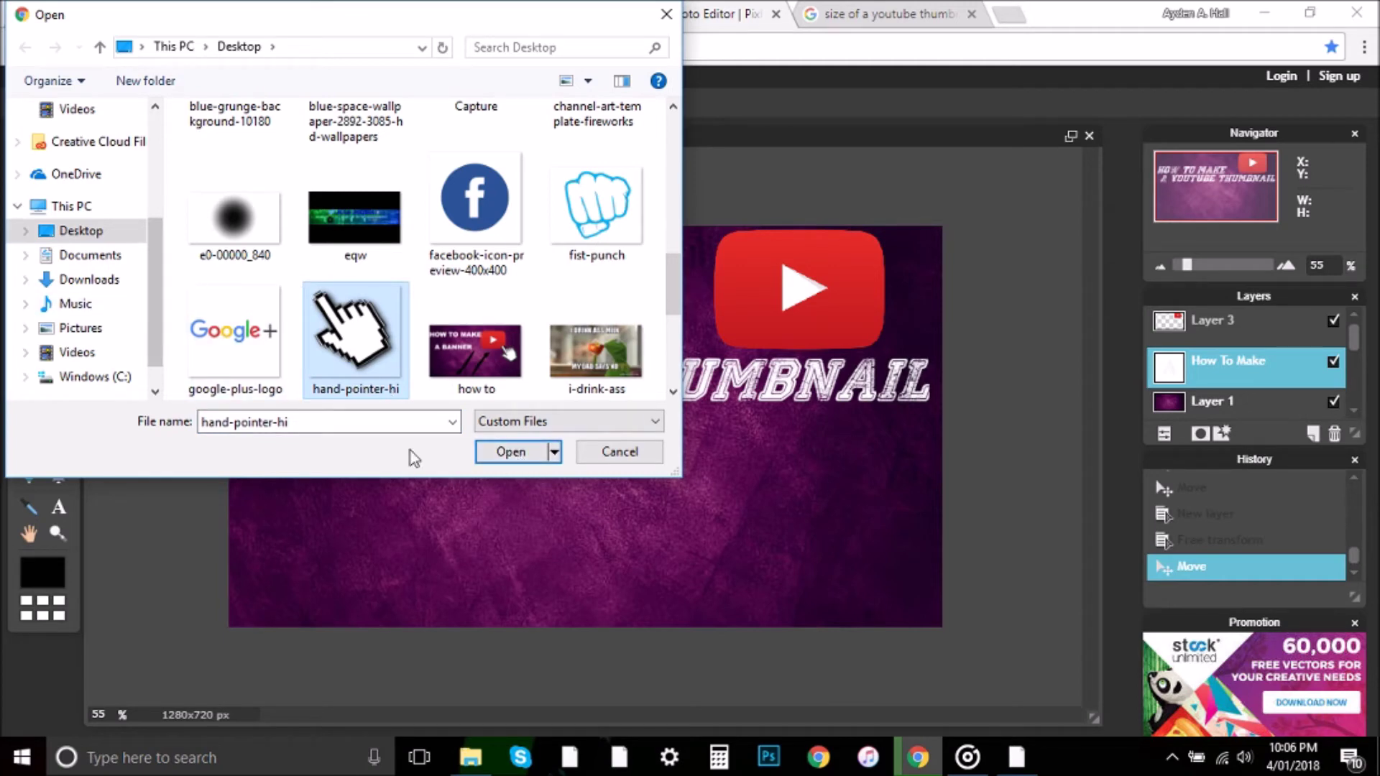
click(511, 451)
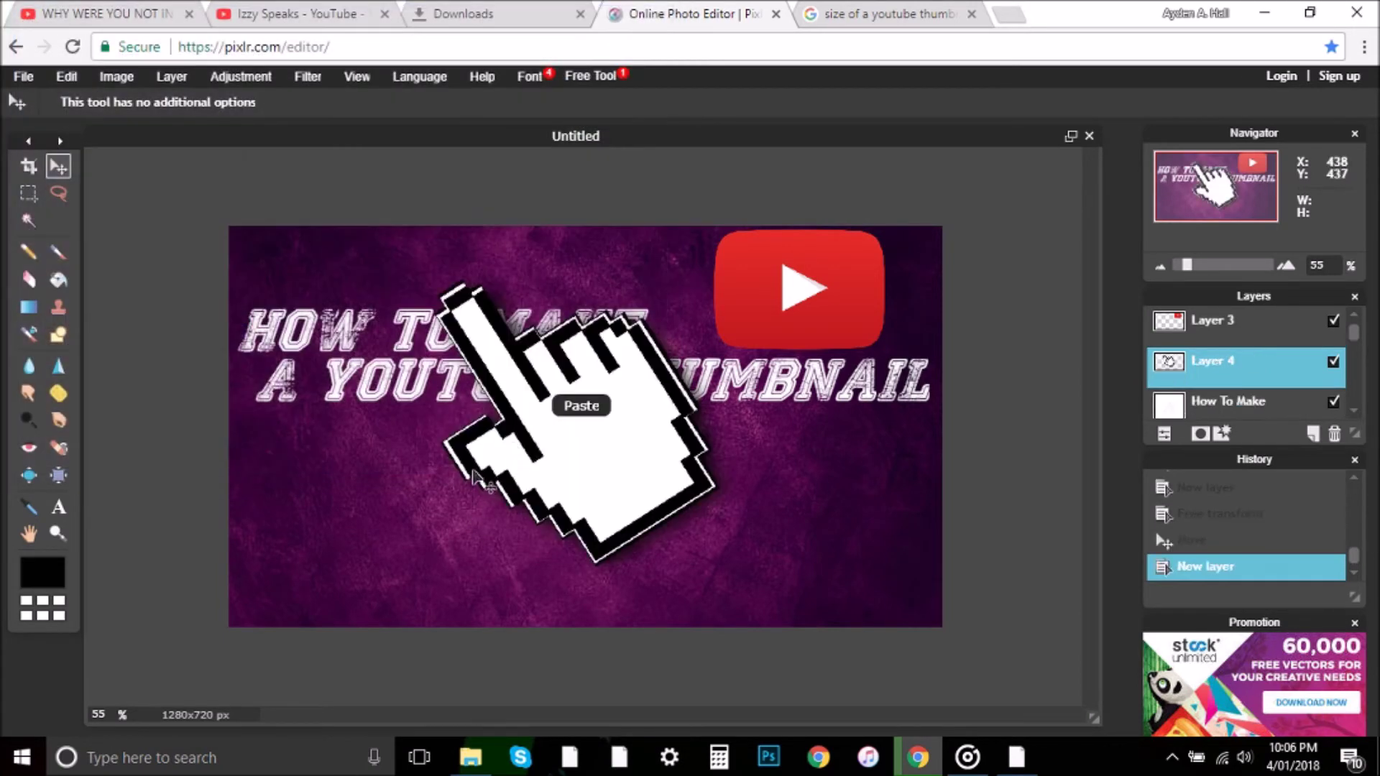
Step: Shrink the hand pointer with Free transform, rotate it clockwise to point straight up beneath the right end of the title, and apply the change
click(66, 76)
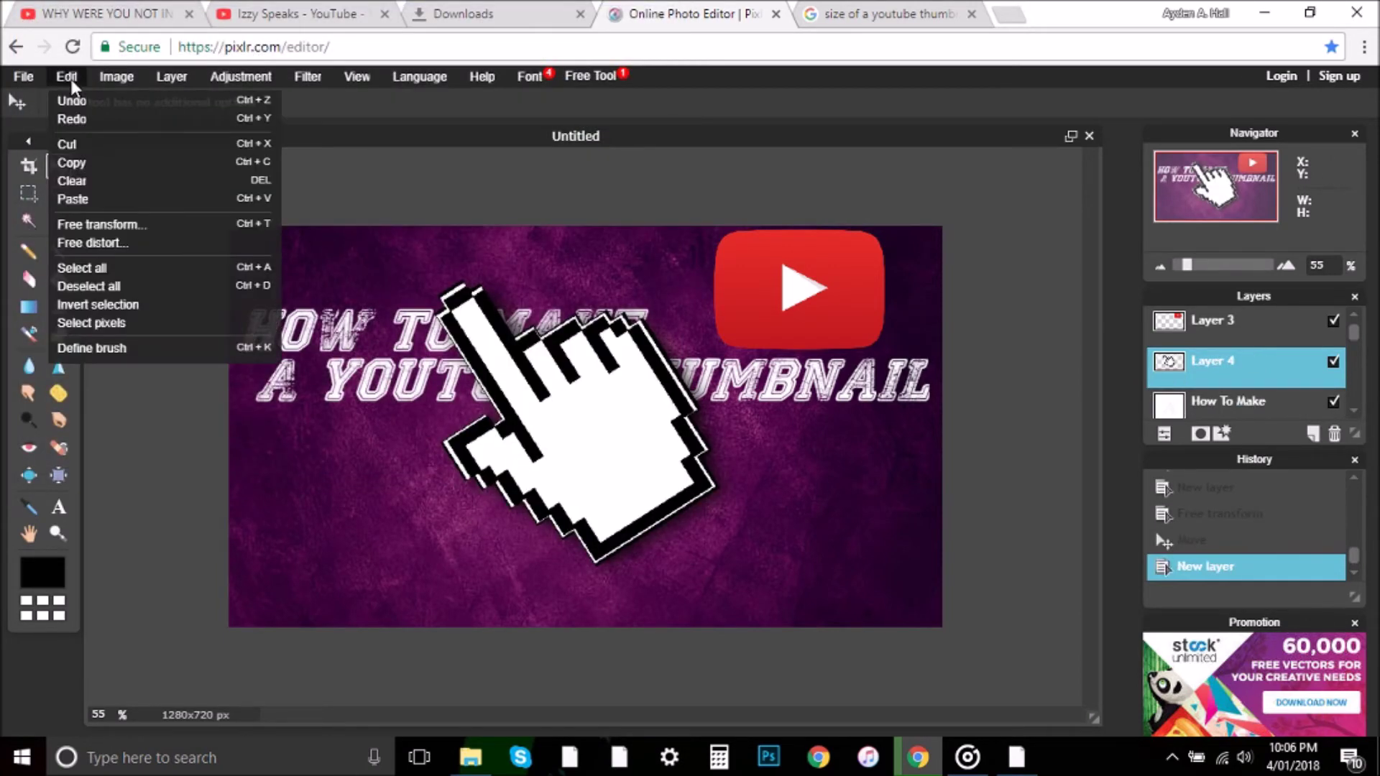
click(185, 219)
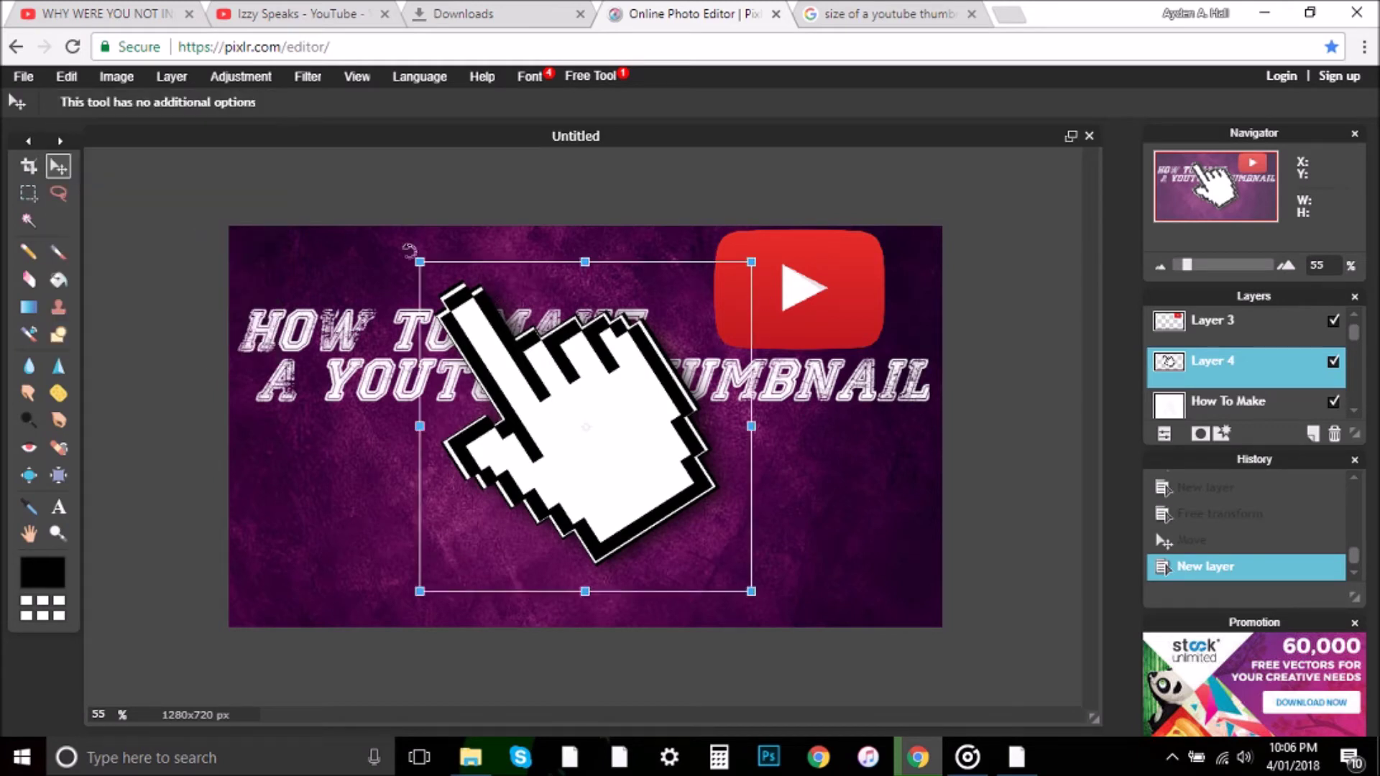
drag(415, 260, 486, 328)
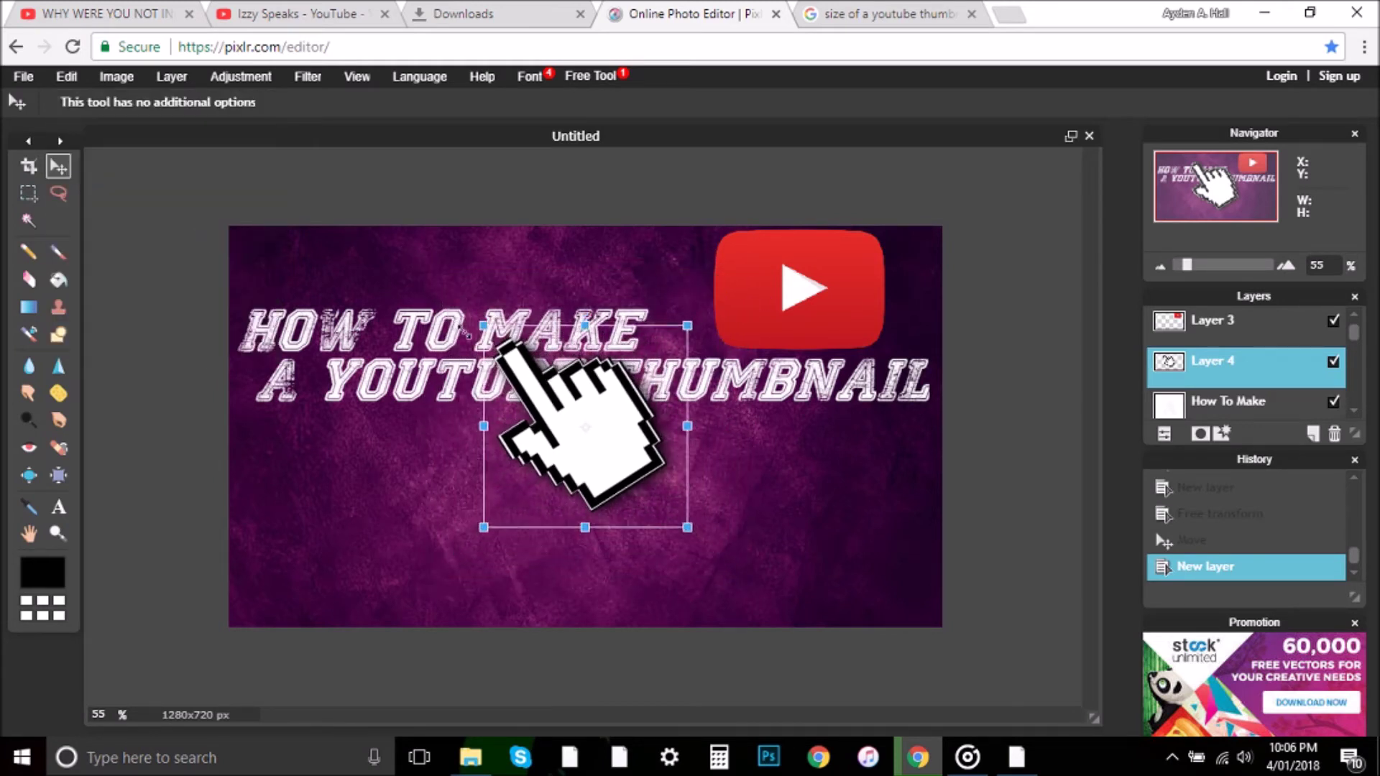
drag(598, 438, 843, 502)
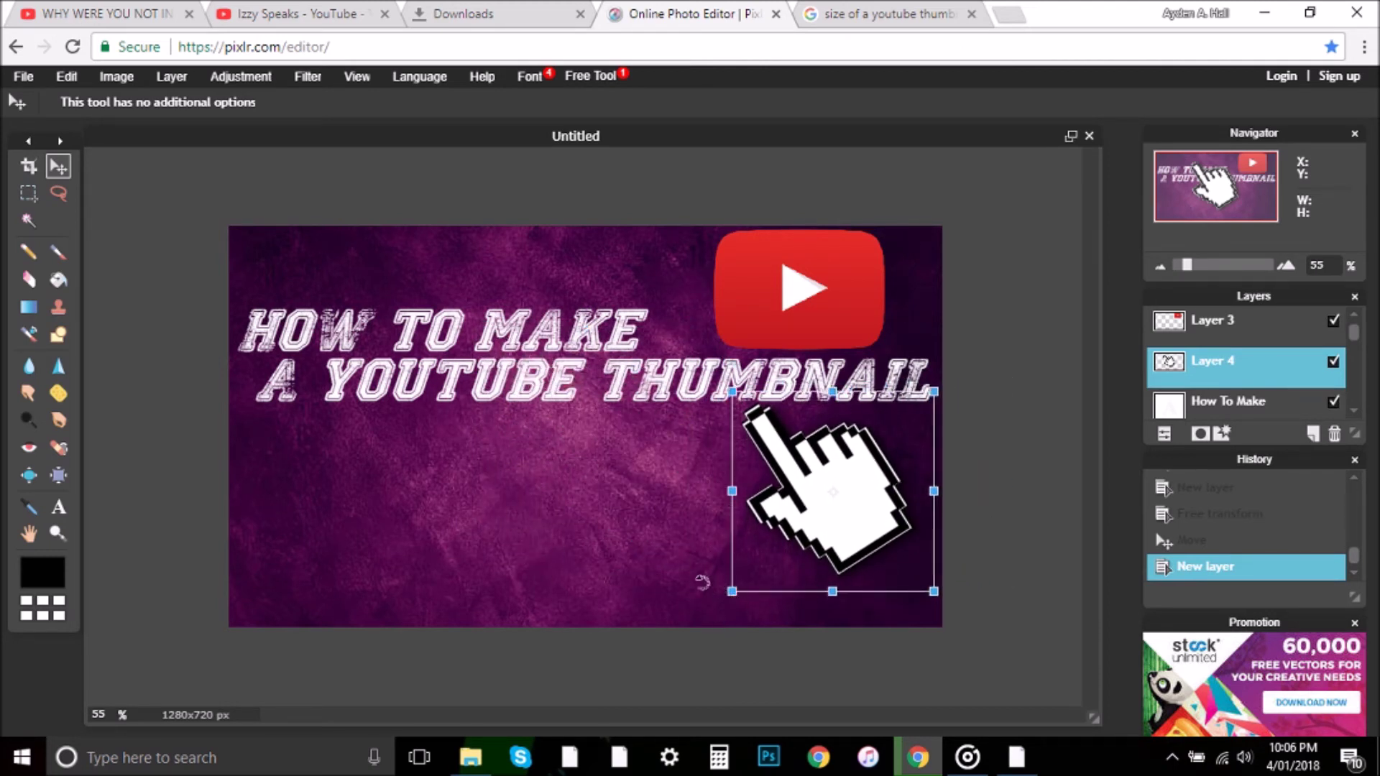
drag(705, 578, 734, 443)
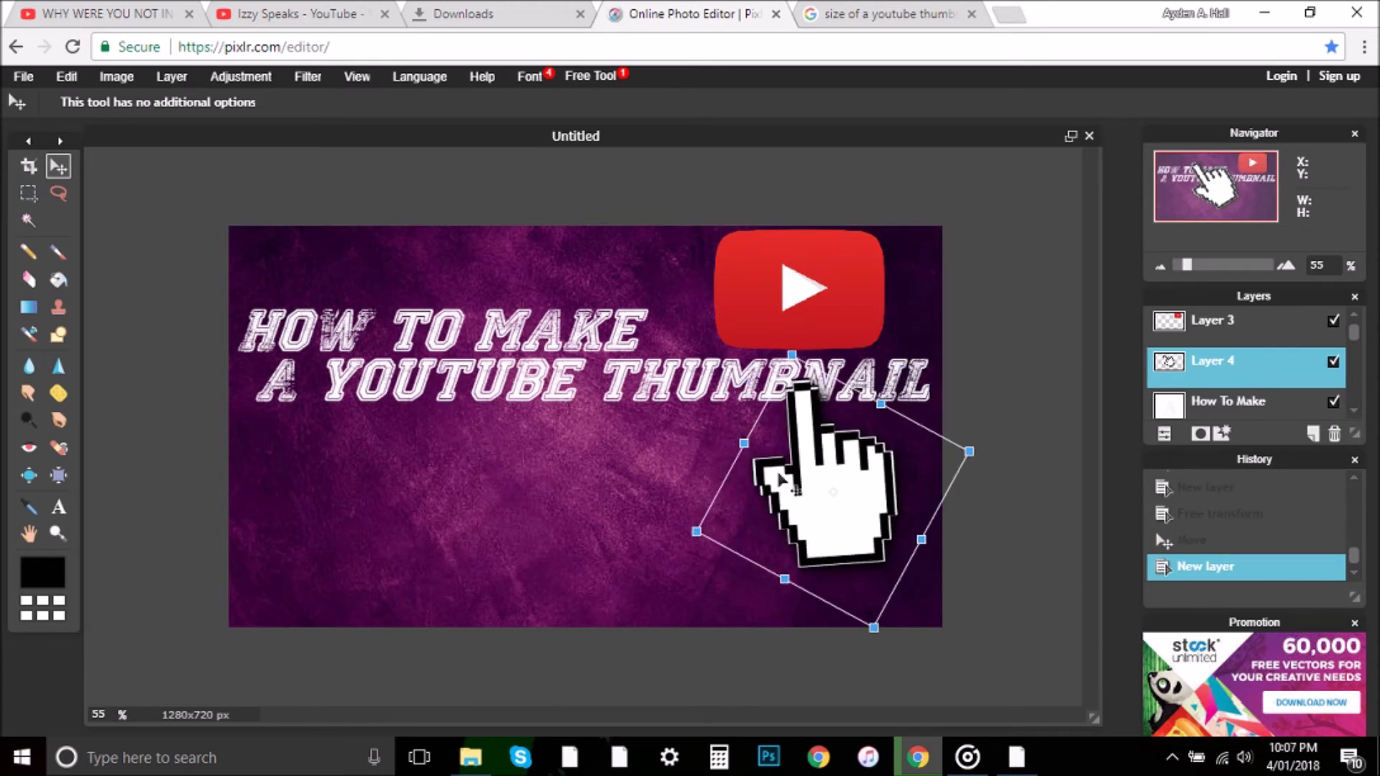
drag(834, 504, 838, 509)
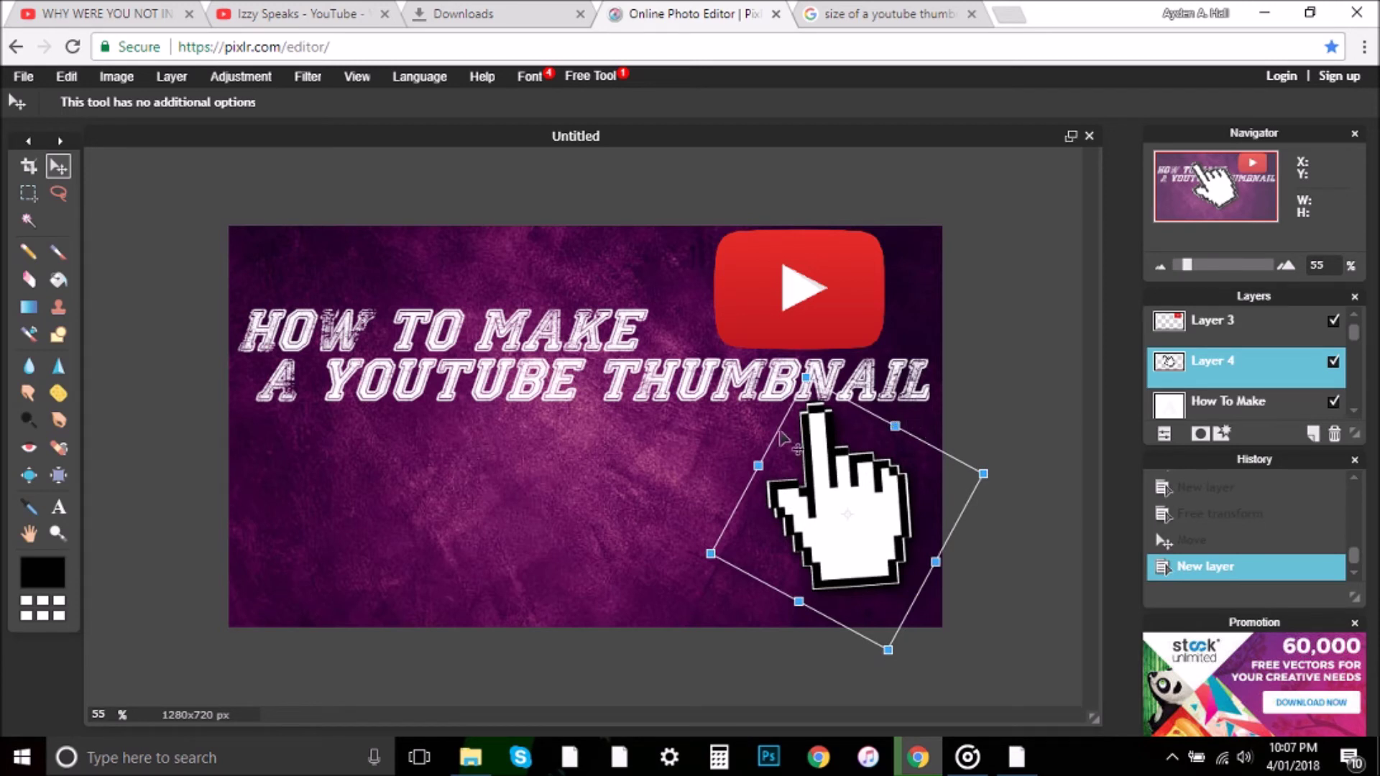
drag(701, 540, 707, 513)
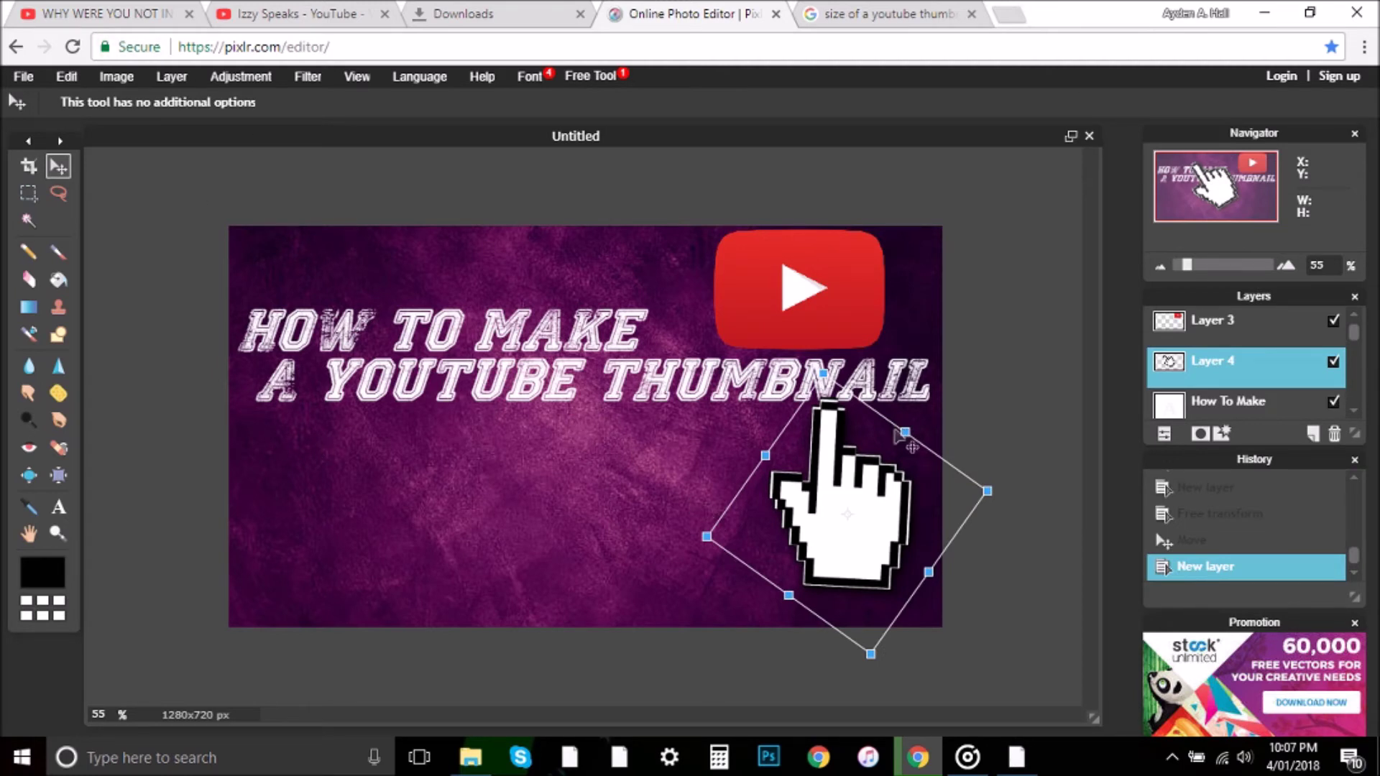
right_click(1159, 356)
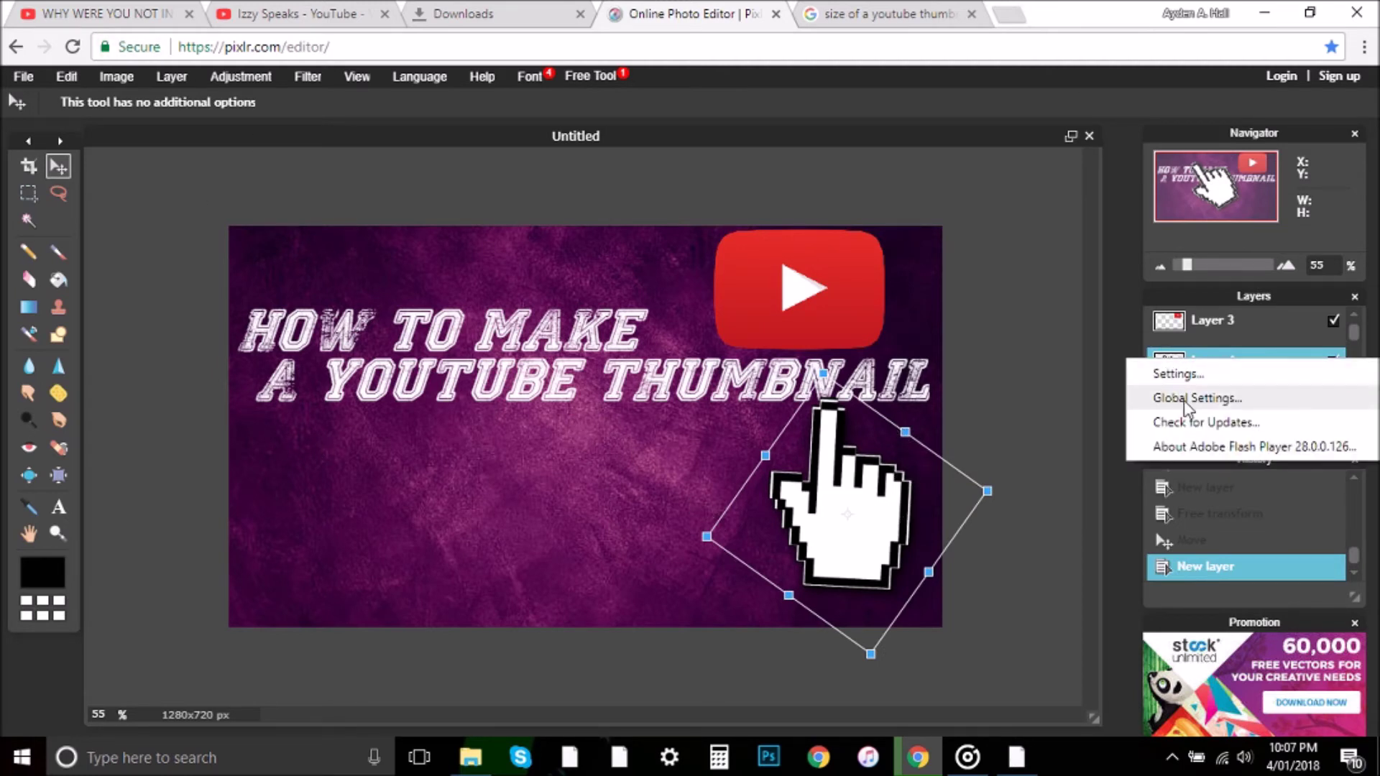
click(989, 444)
key(Return)
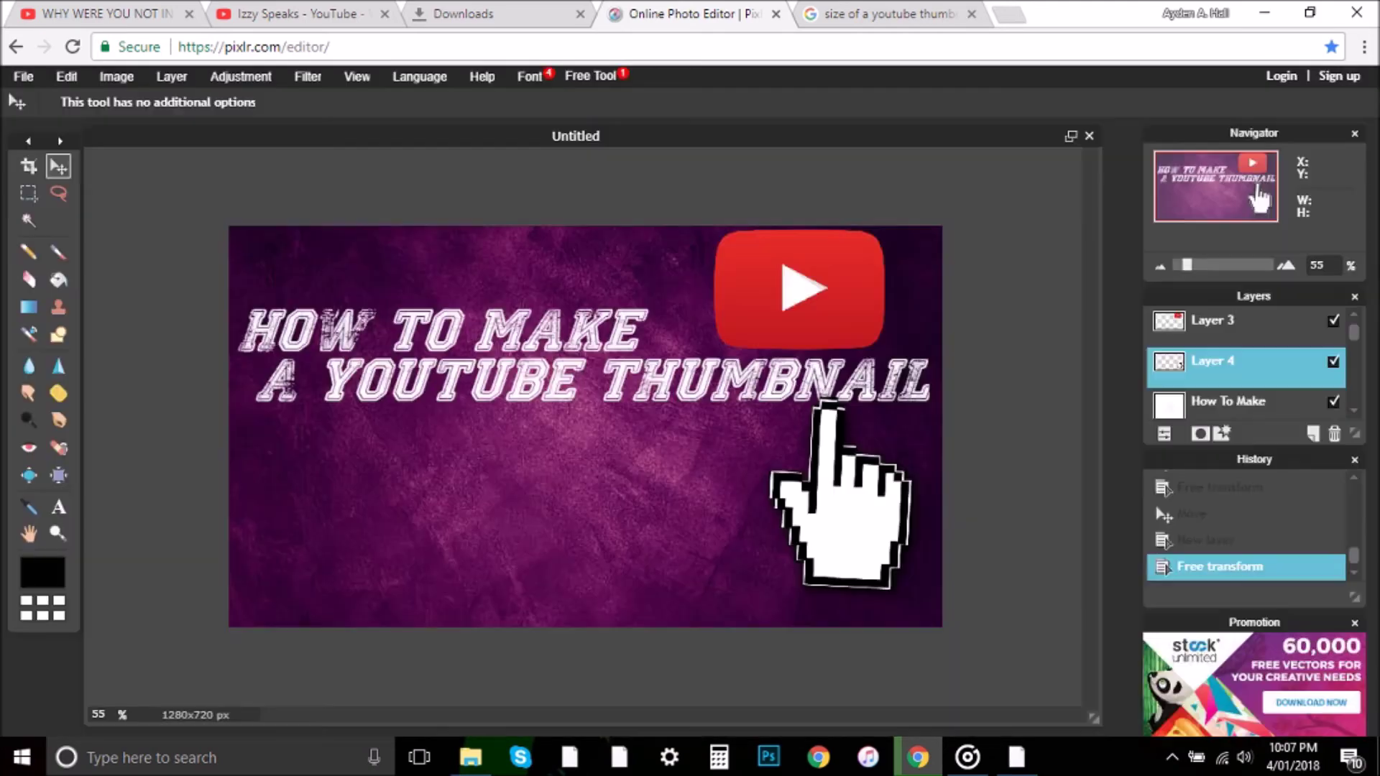
Step: Duplicate the hand pointer layer and move the copy beneath the left end of the title
right_click(1267, 361)
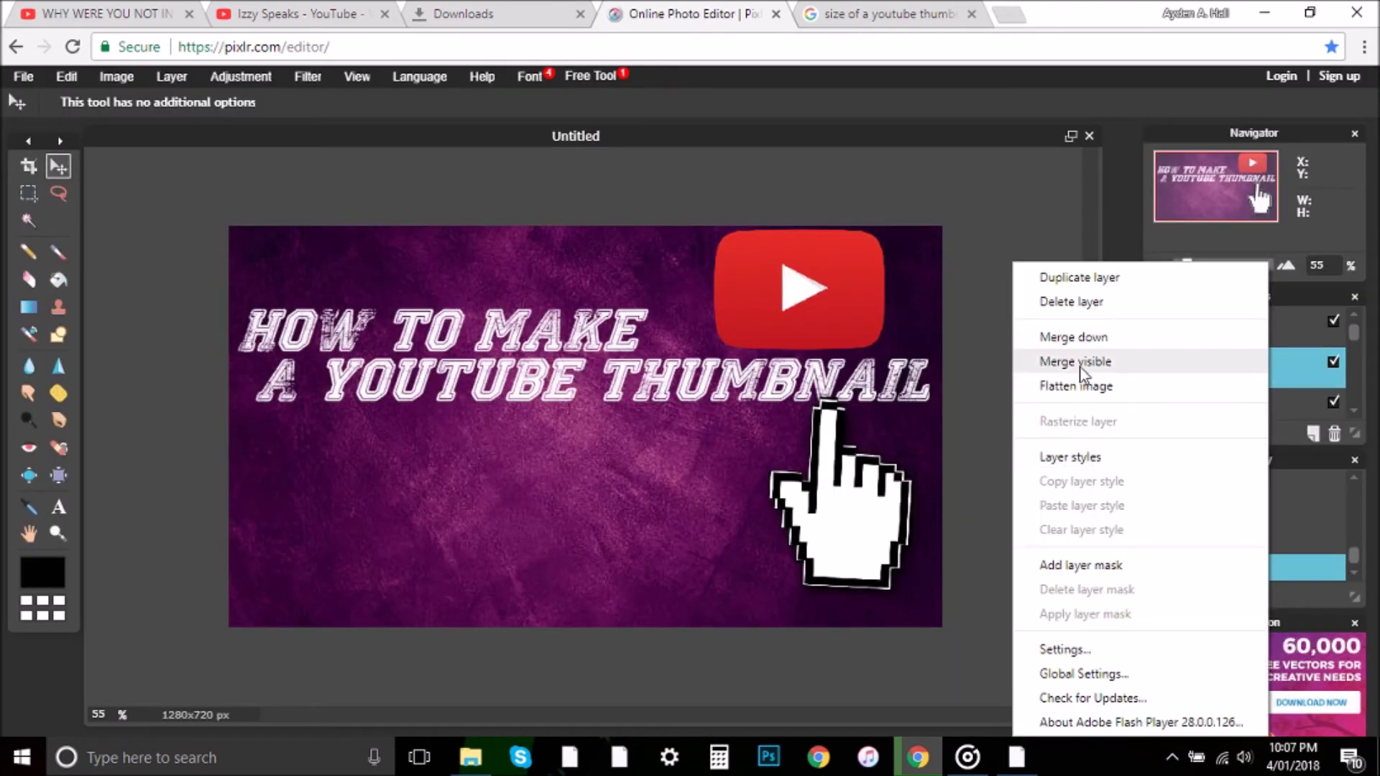
click(1078, 280)
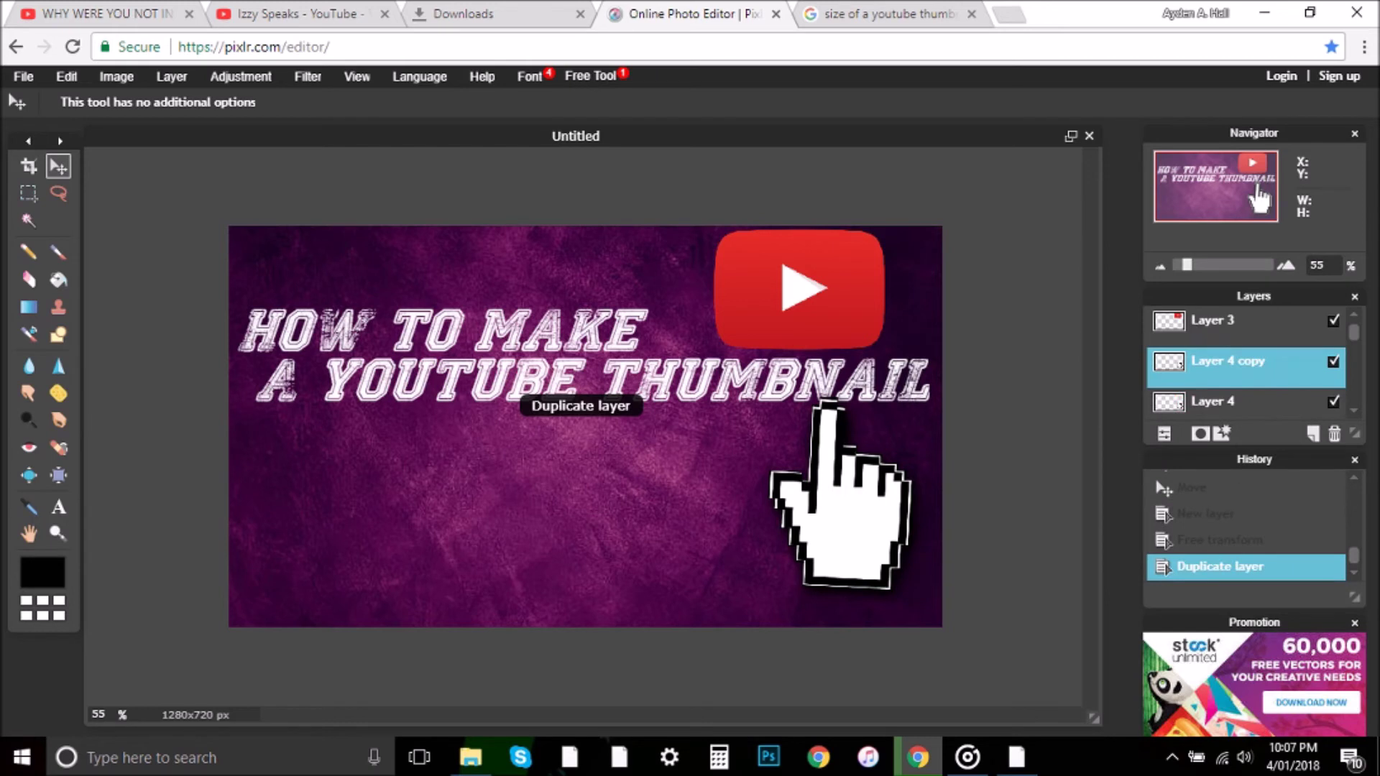
drag(866, 528, 364, 529)
Step: Rotate the copied hand slightly counter-clockwise with Free transform, shift it a little toward the canvas's left edge, and apply the change
click(69, 79)
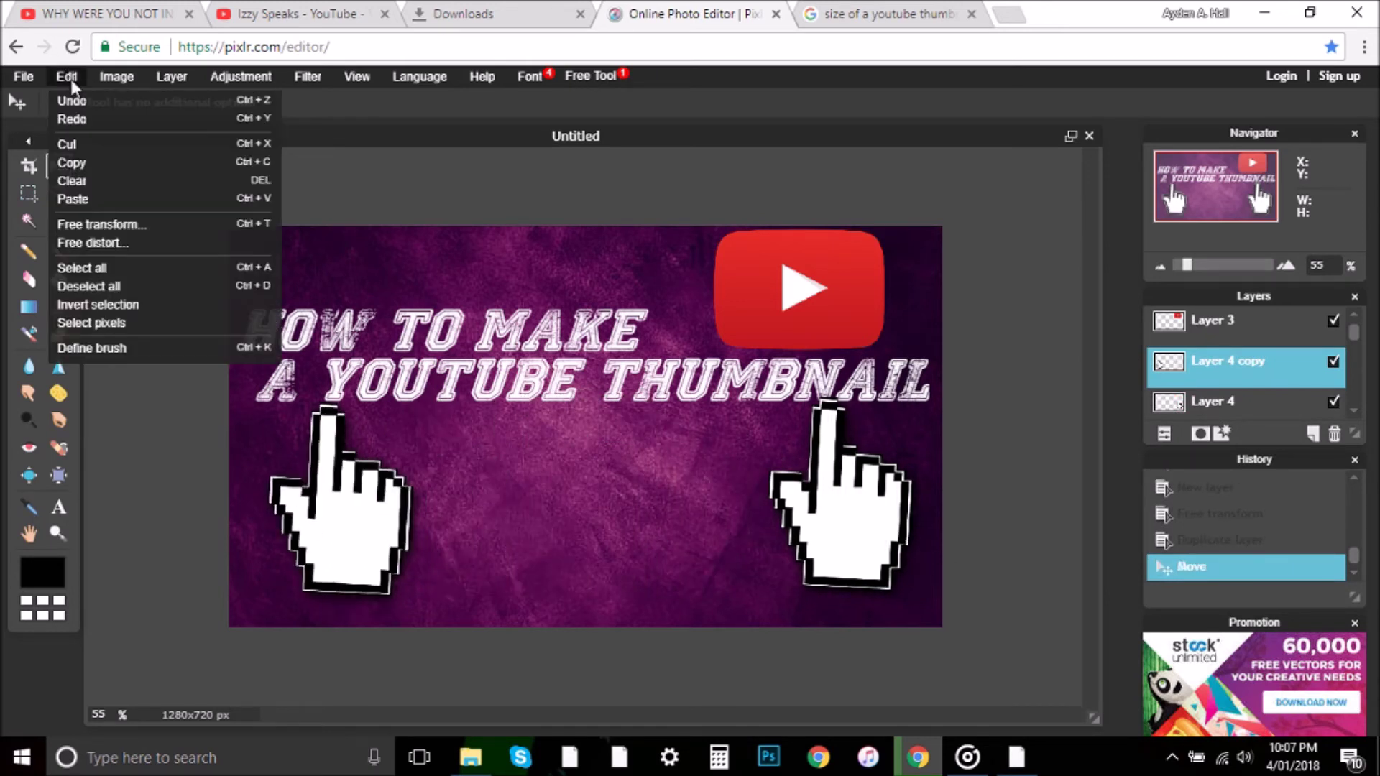
click(136, 243)
drag(453, 400, 442, 379)
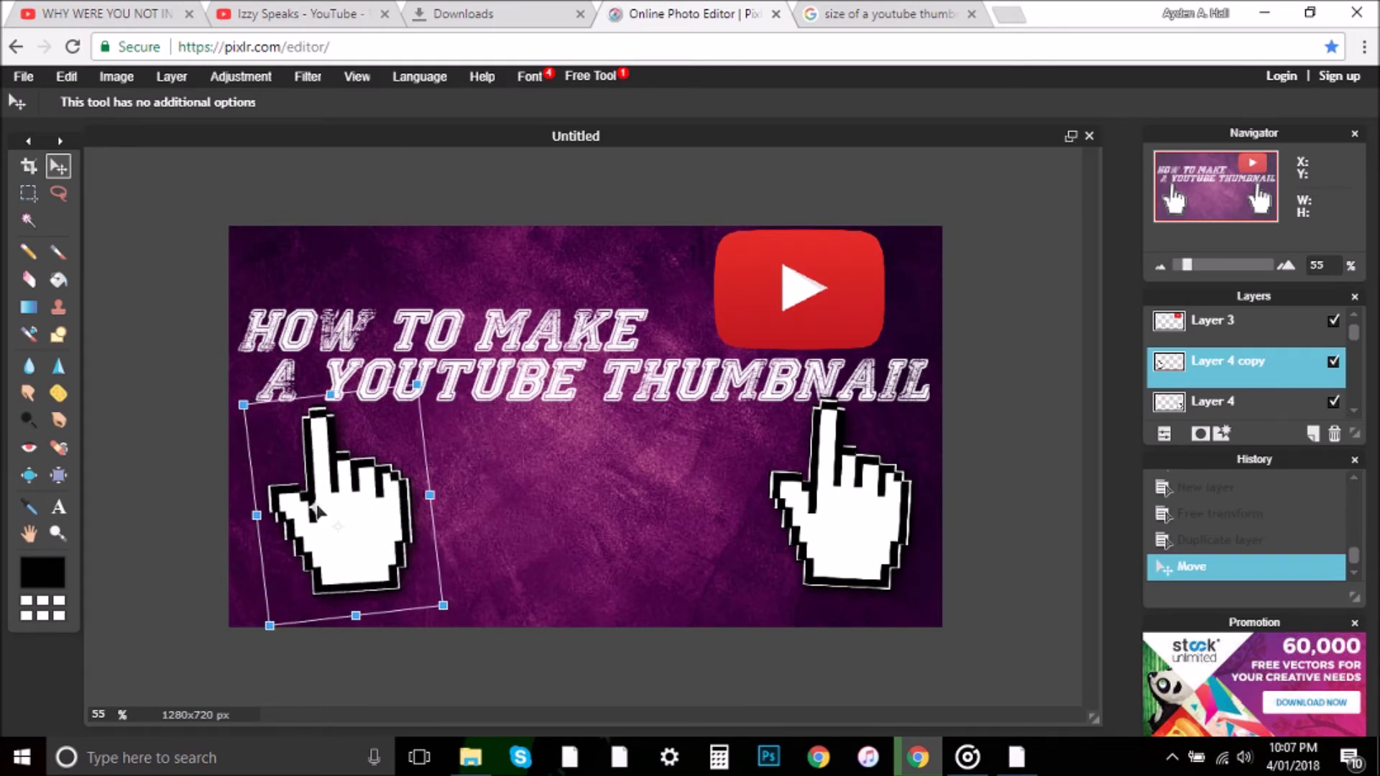
drag(362, 508, 344, 509)
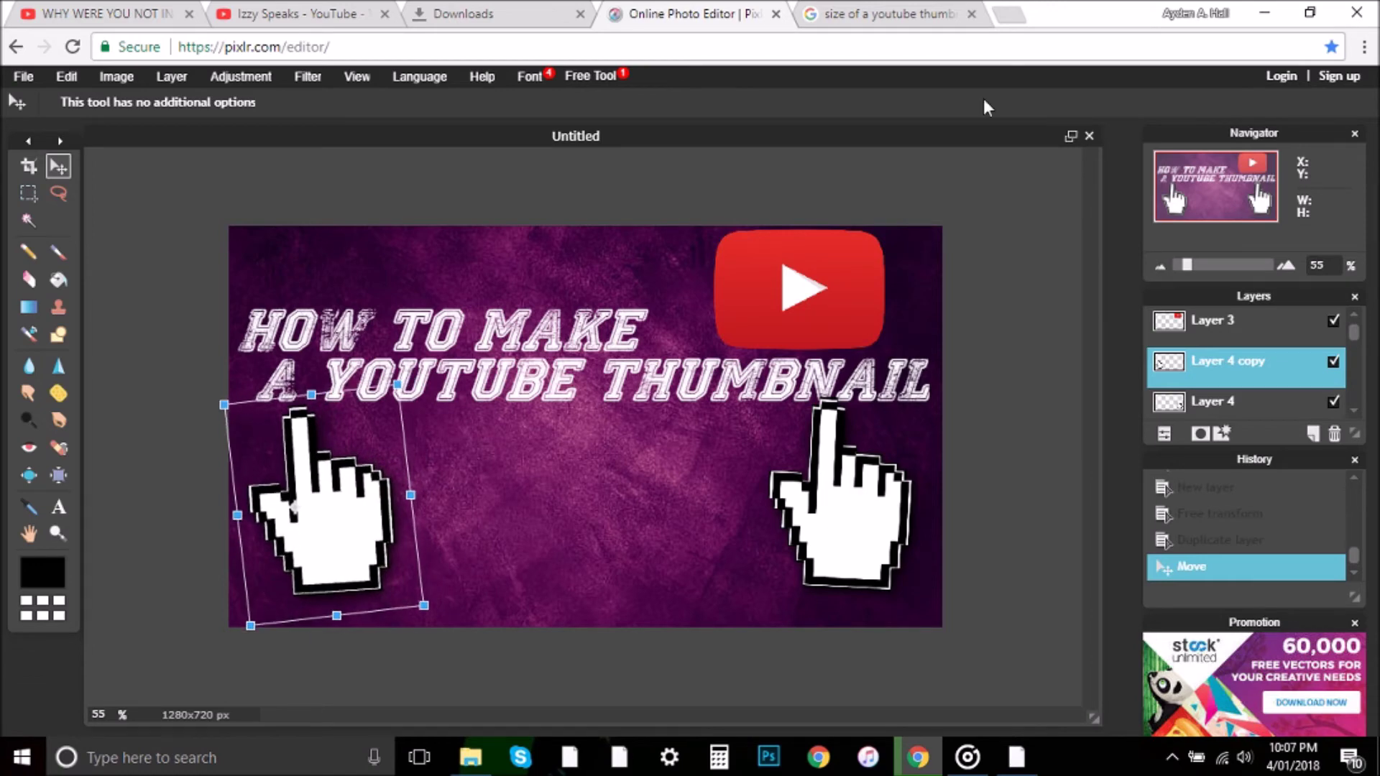
click(1041, 265)
click(637, 441)
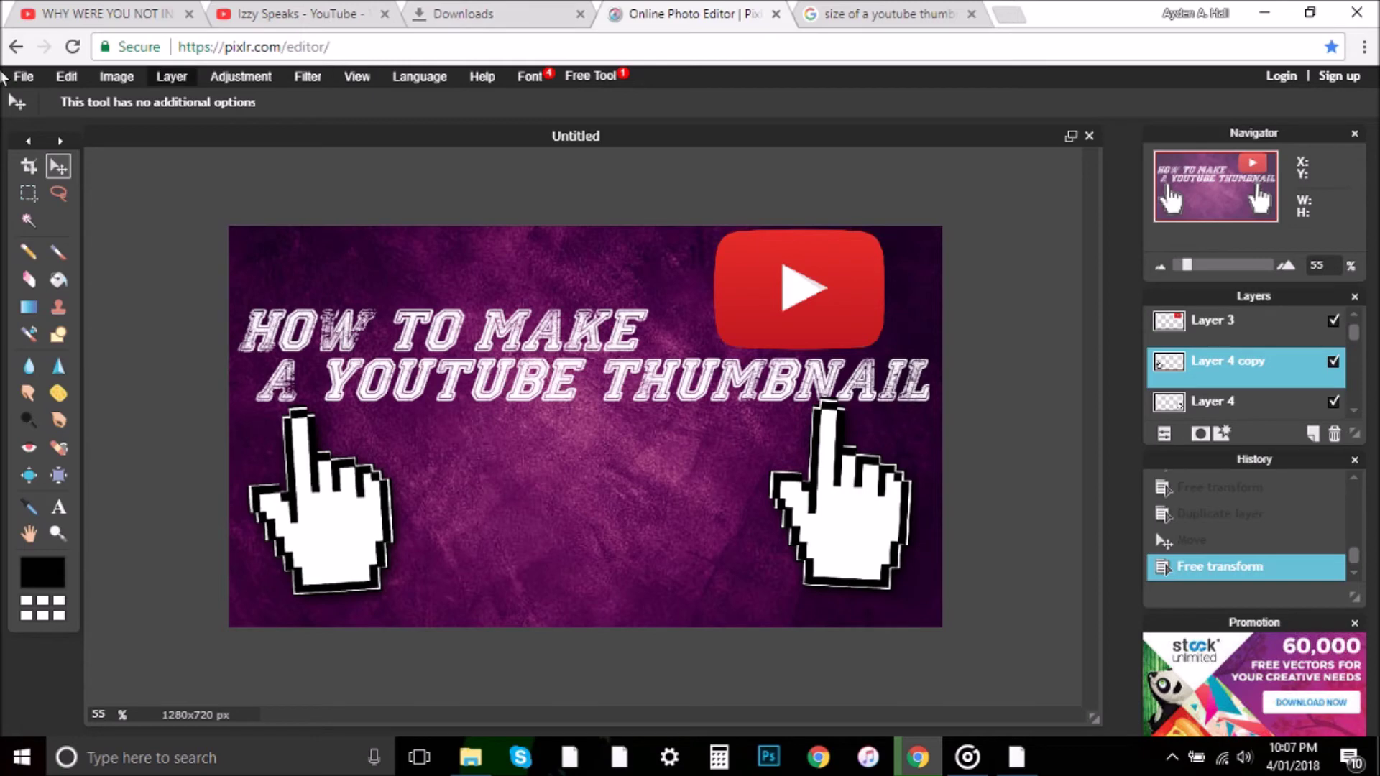
Step: Open the image black-brush-hi from the Desktop folder as a new layer
click(175, 78)
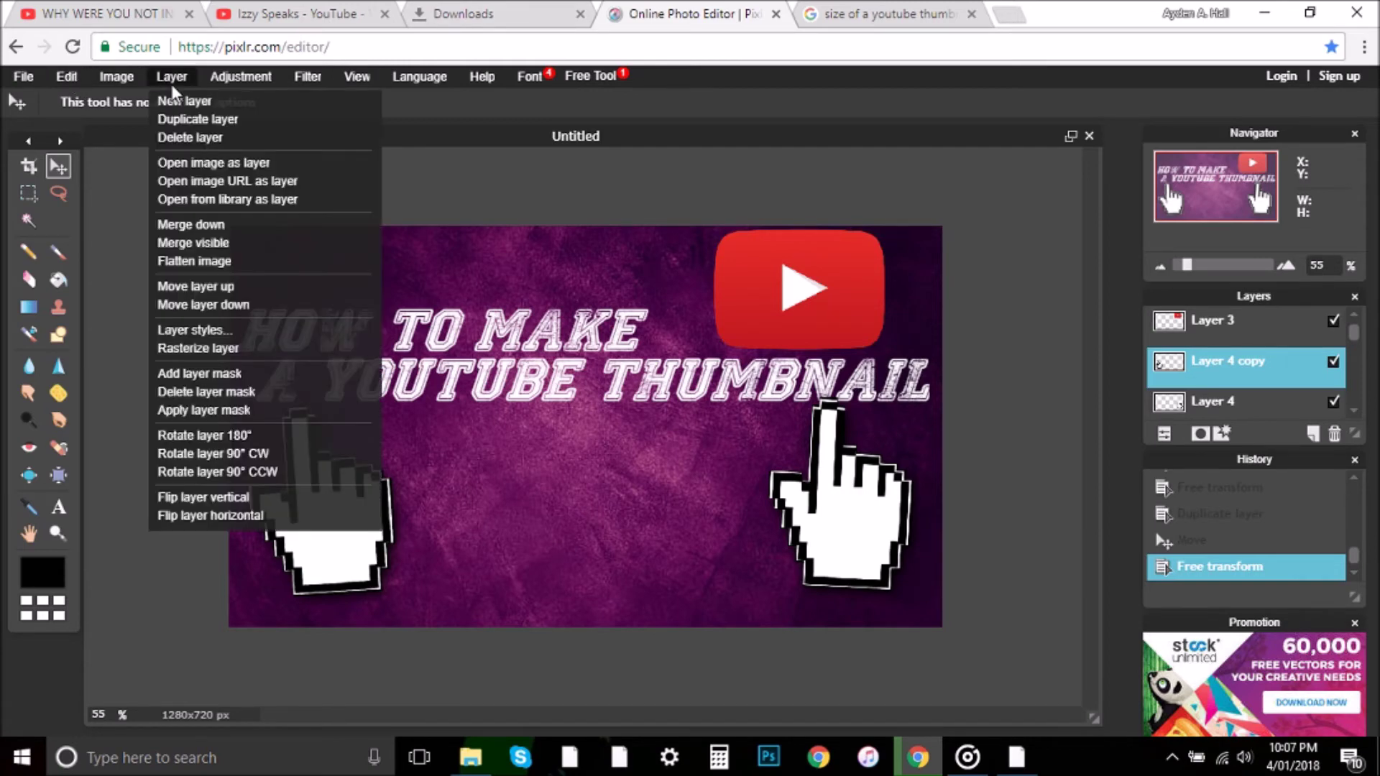
click(230, 163)
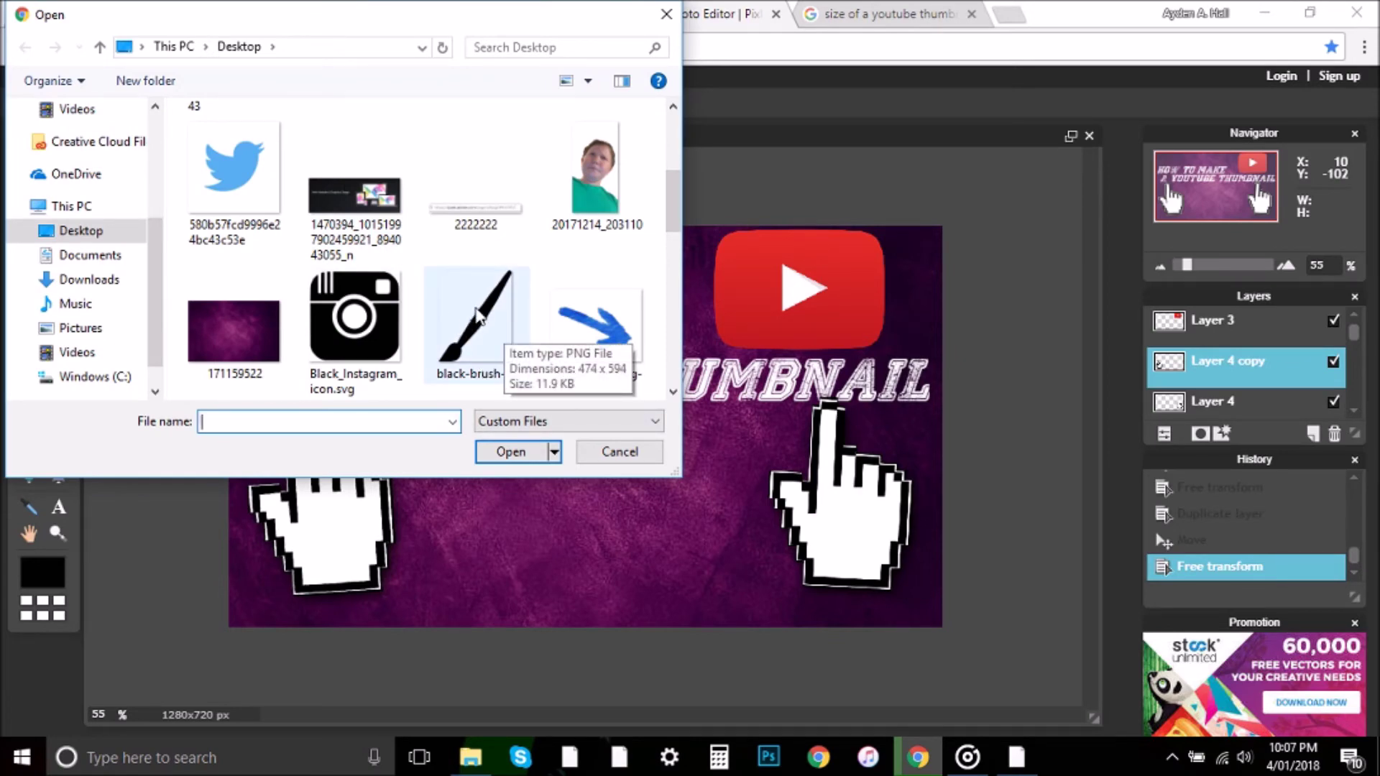
click(486, 384)
click(511, 451)
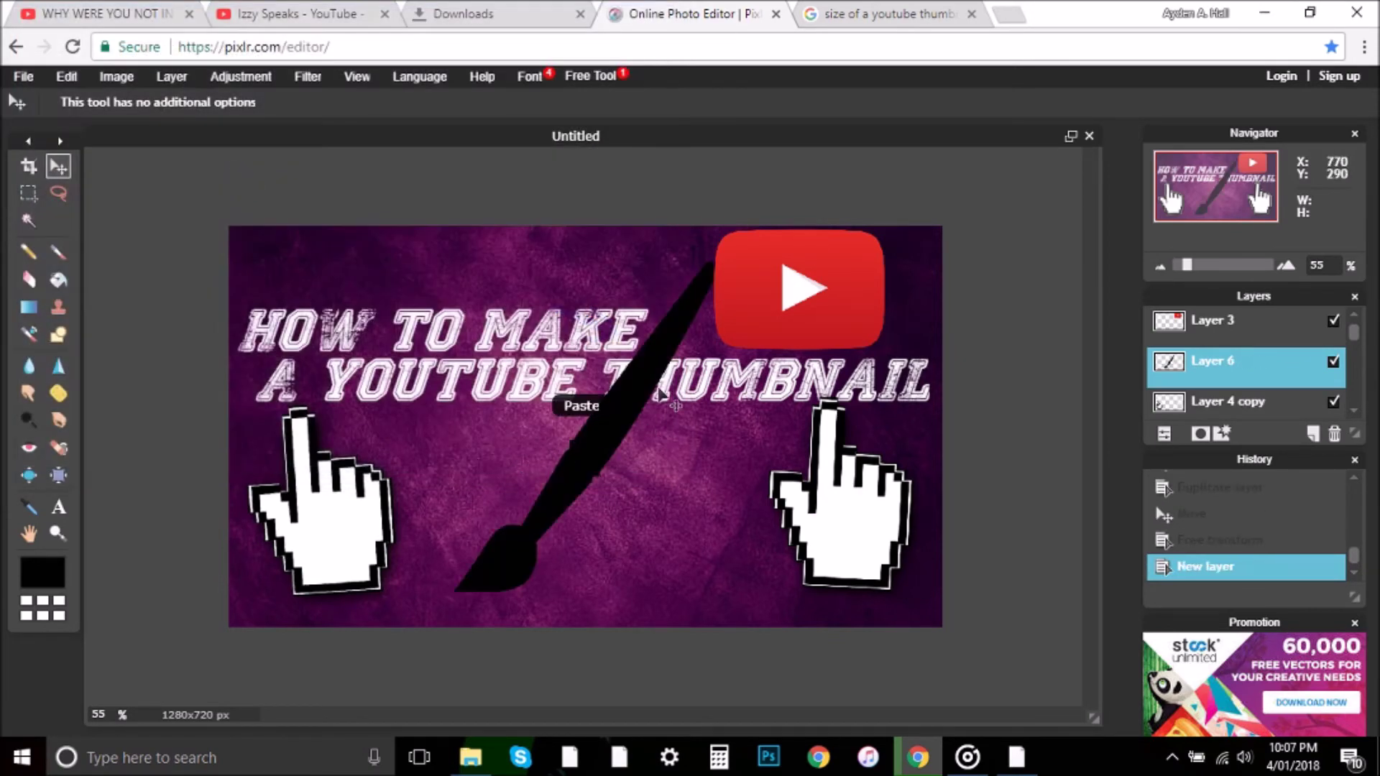
click(116, 78)
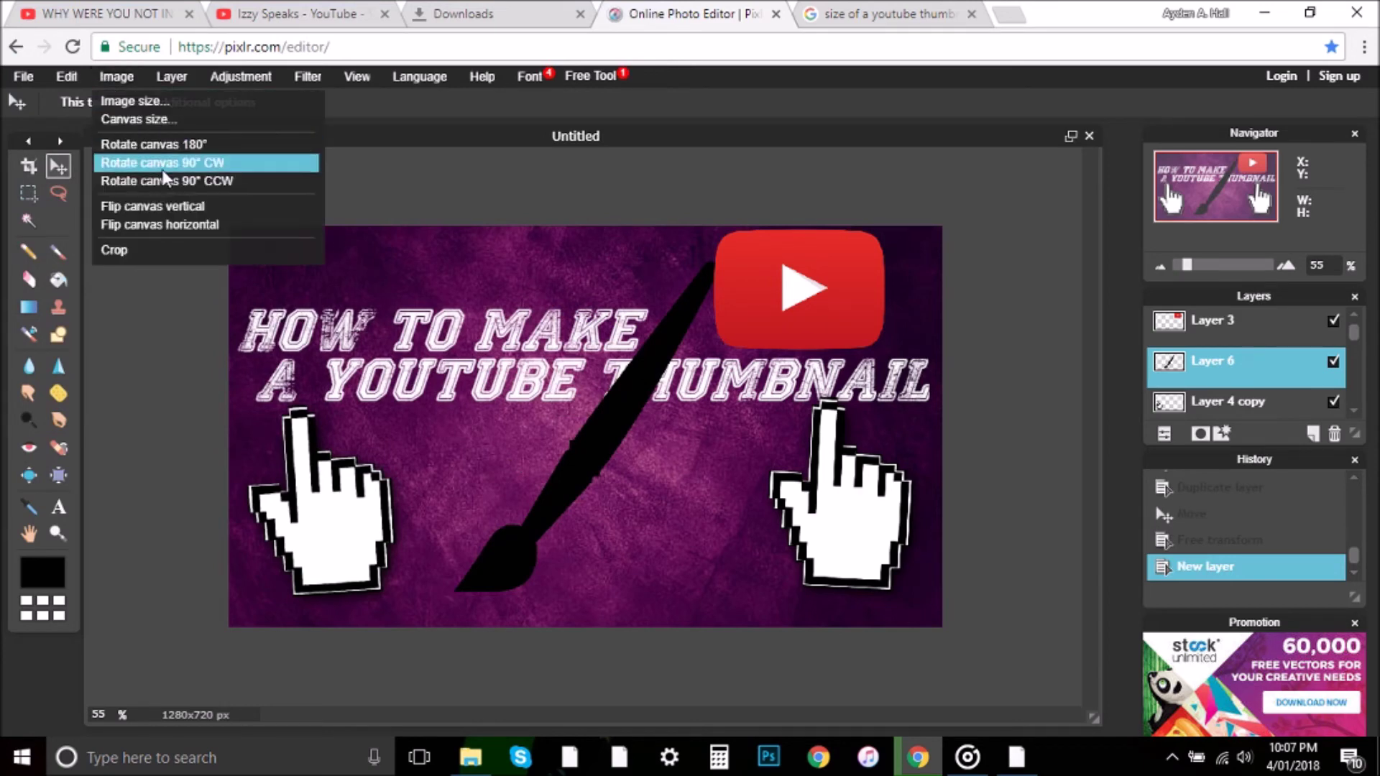
mouse_move(184, 86)
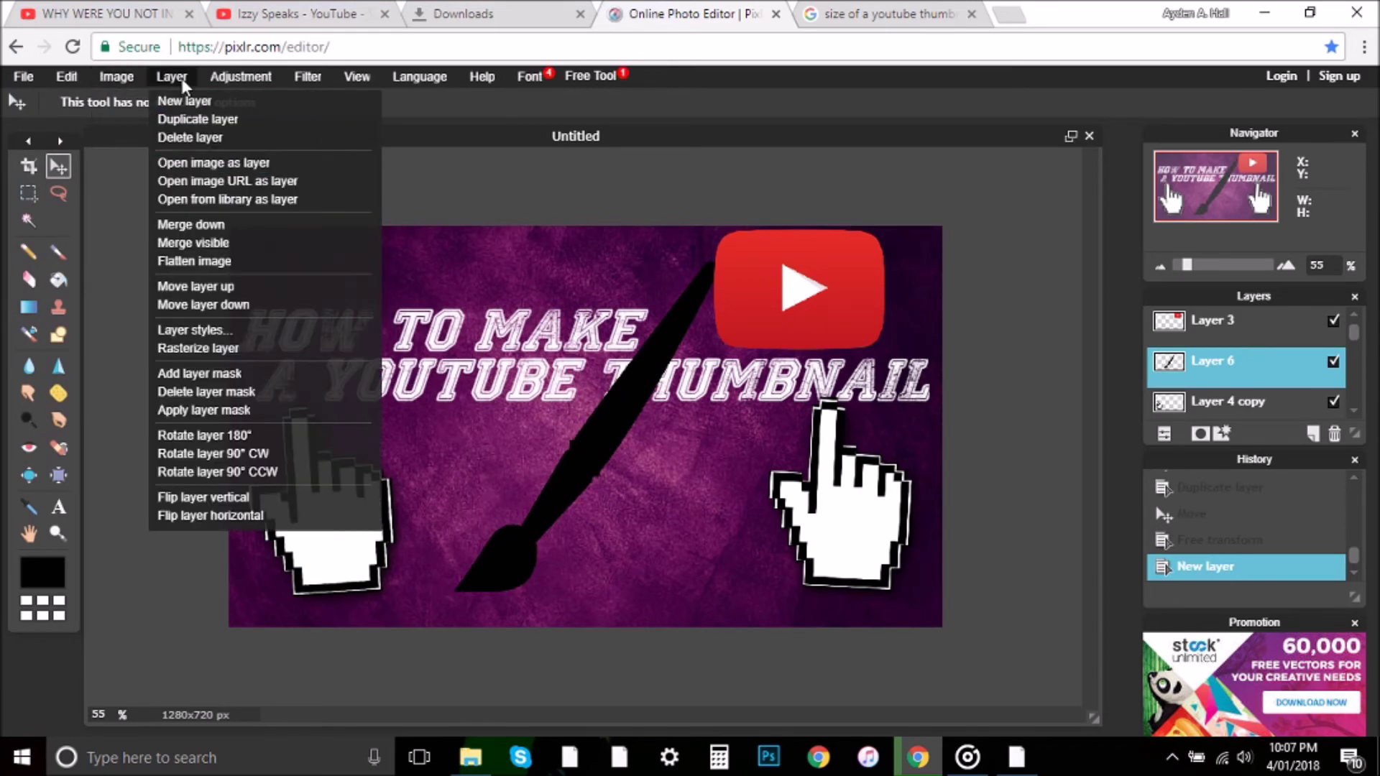
click(231, 164)
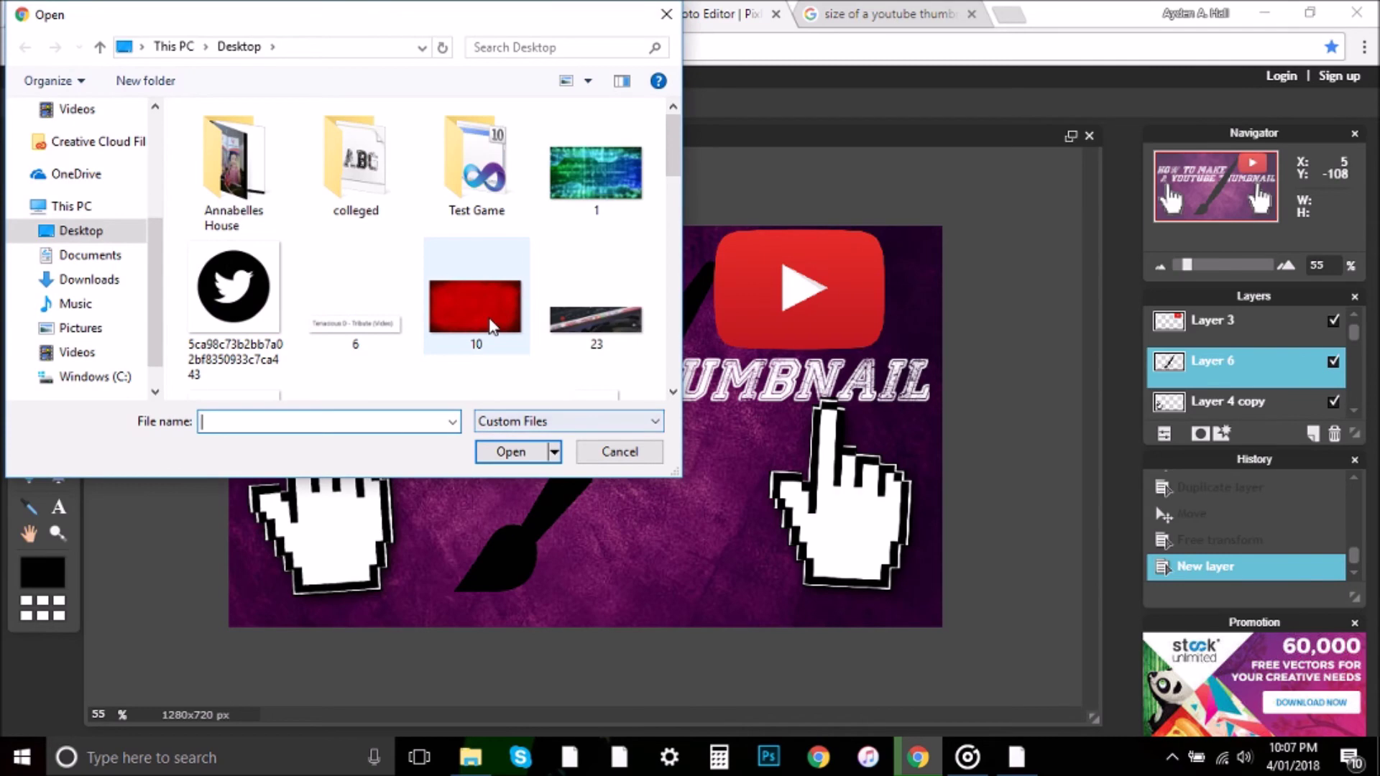
click(604, 453)
Step: Shrink the black brush with Free transform, place it beneath the title just right of the left hand, and apply the change
click(66, 76)
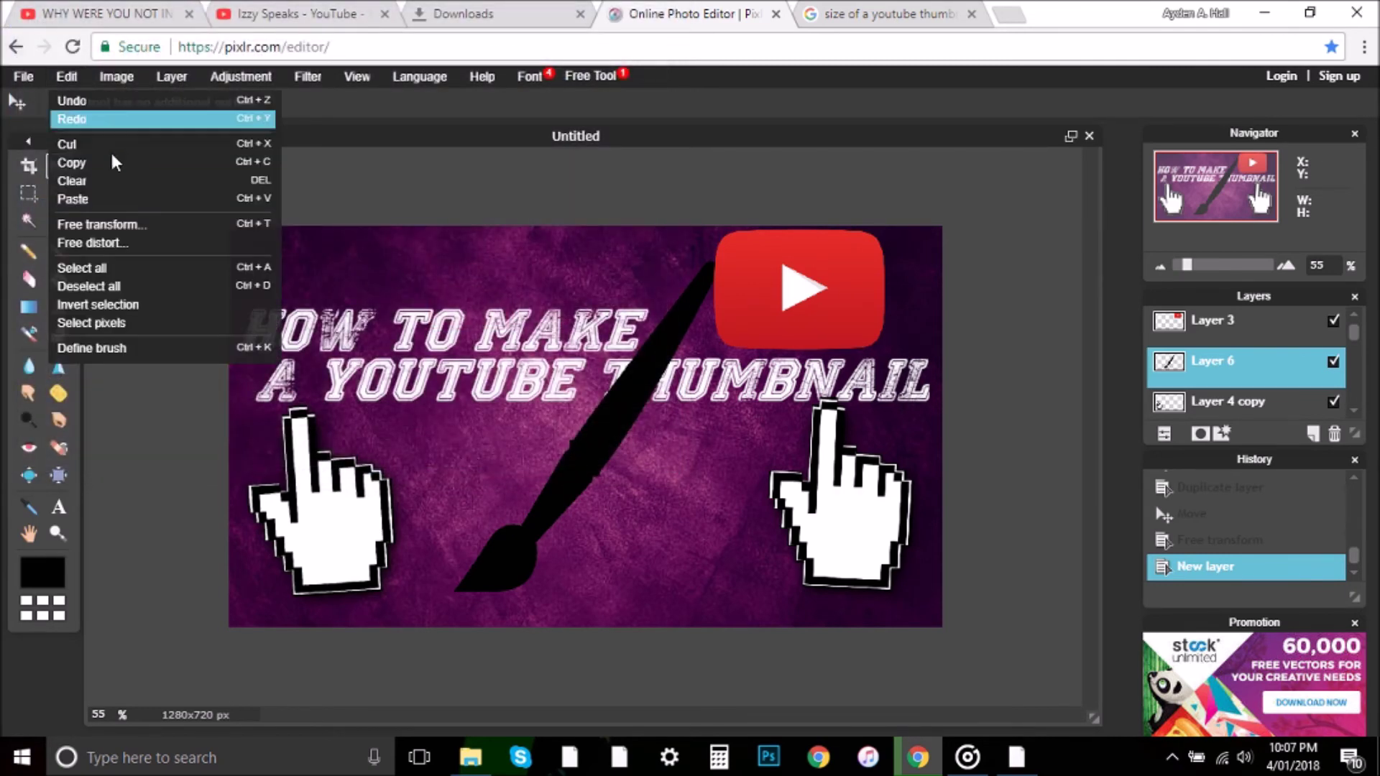
click(115, 229)
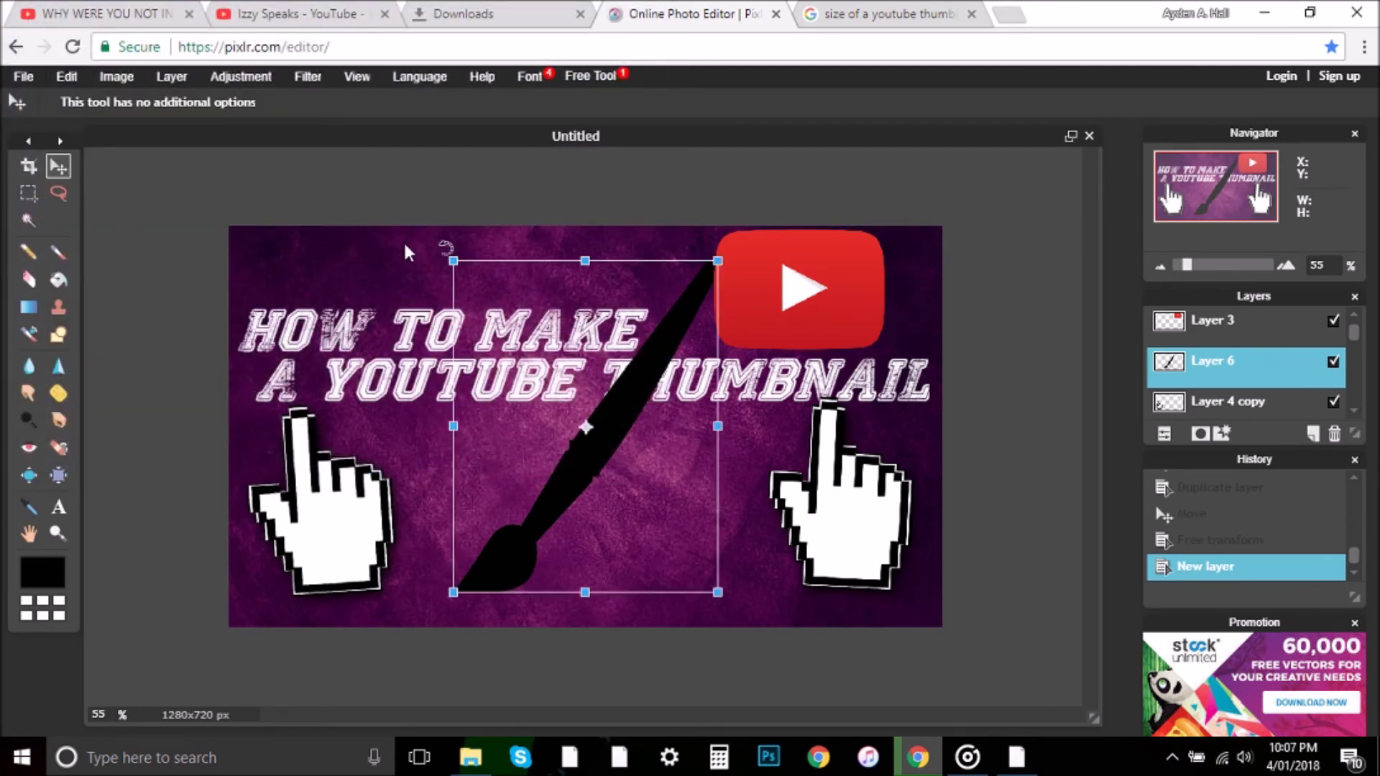
drag(452, 260, 491, 309)
drag(635, 409, 572, 491)
drag(616, 390, 604, 404)
drag(529, 452, 506, 466)
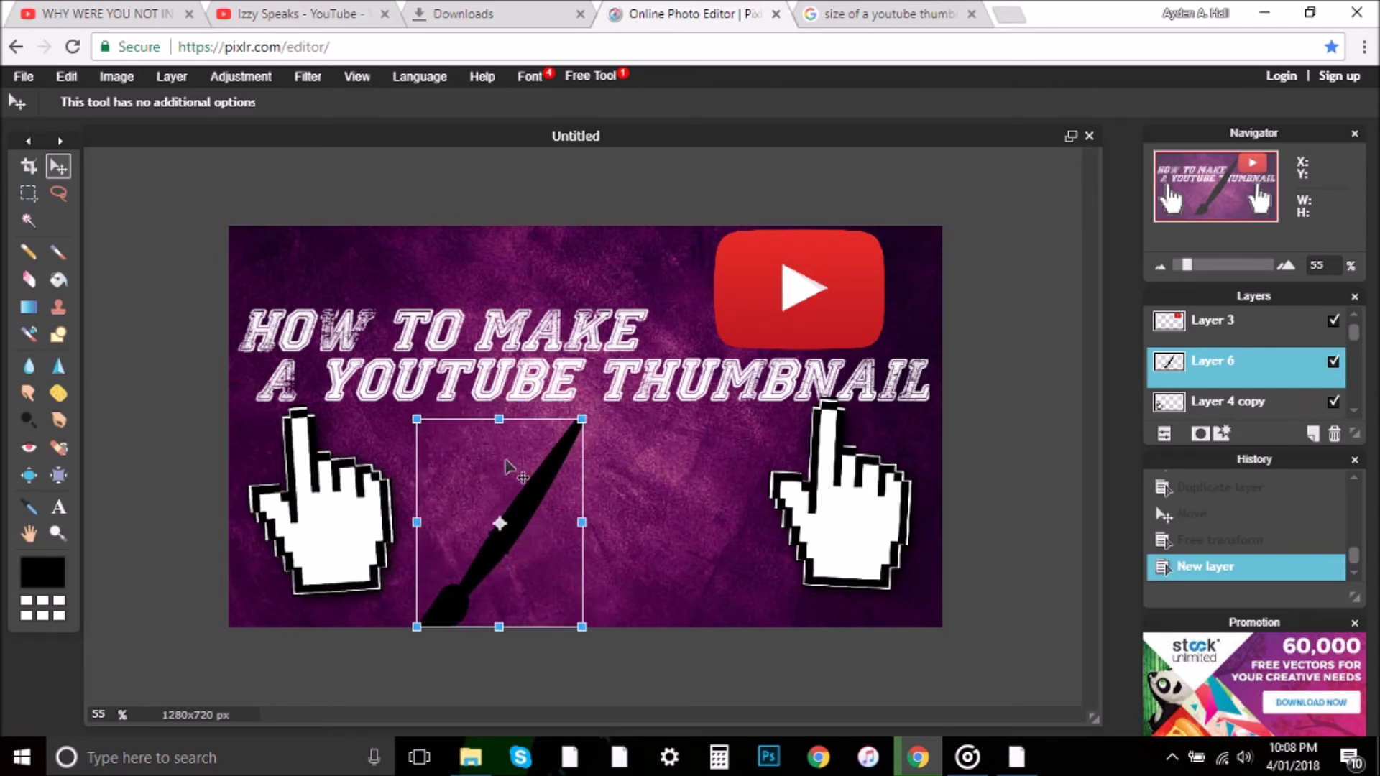
click(1035, 433)
click(626, 438)
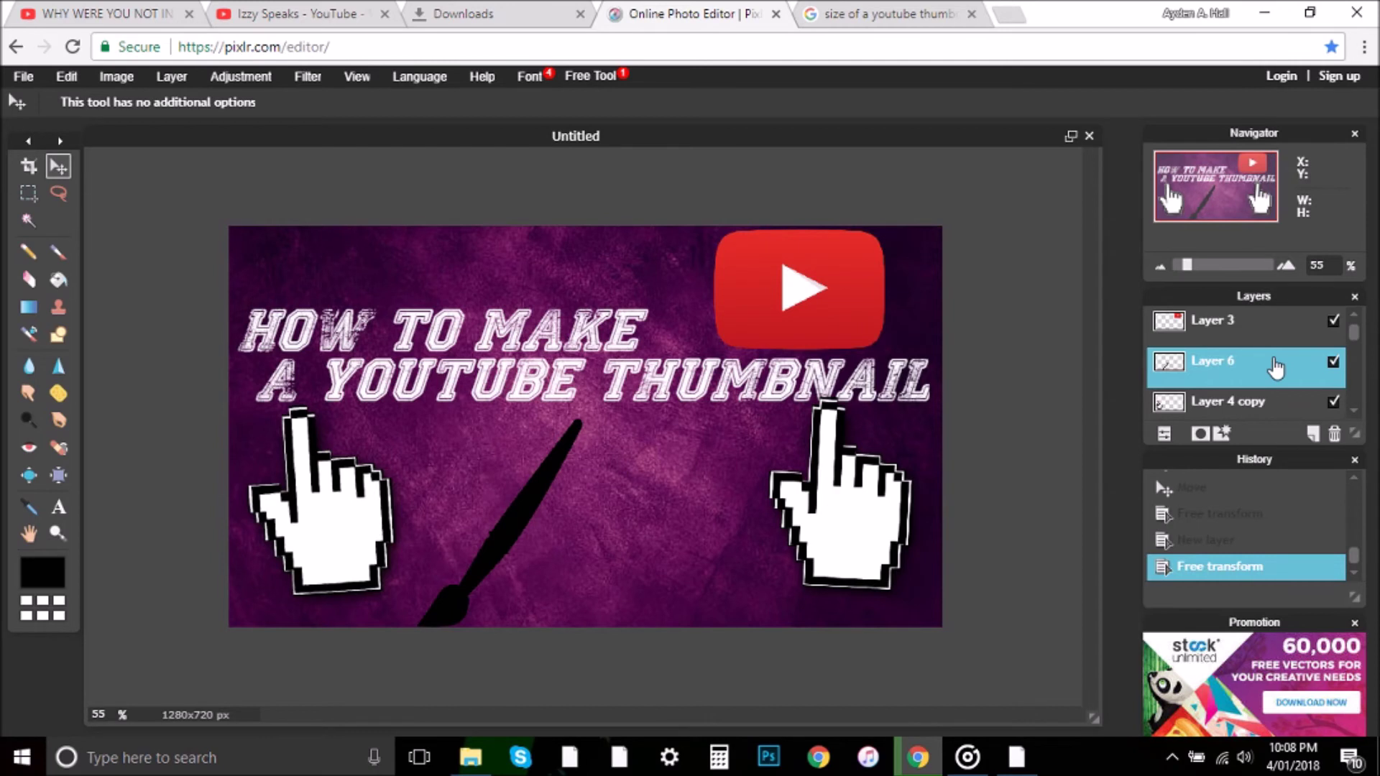
Step: Duplicate the black brush layer and move the copy to the right, parallel to the original brush
right_click(1275, 368)
click(1078, 274)
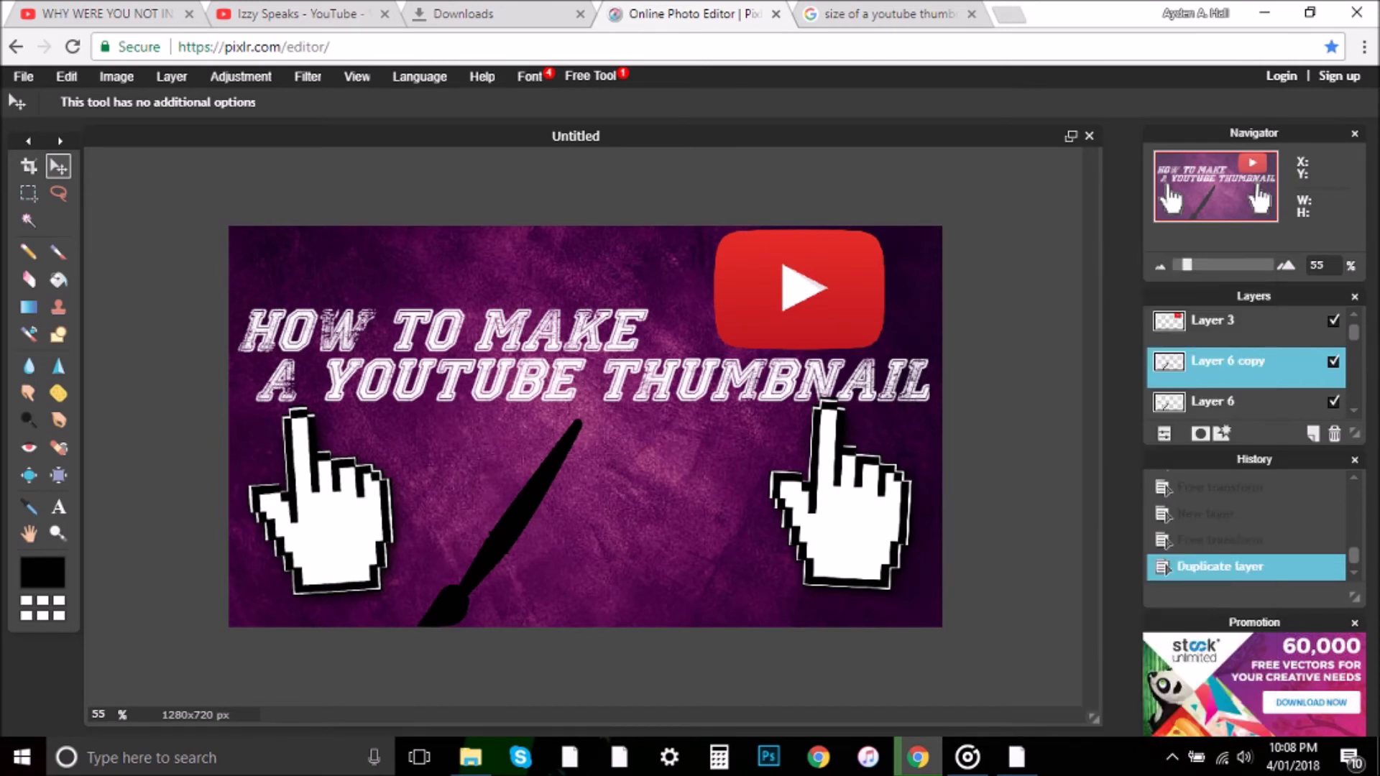
drag(522, 511, 641, 515)
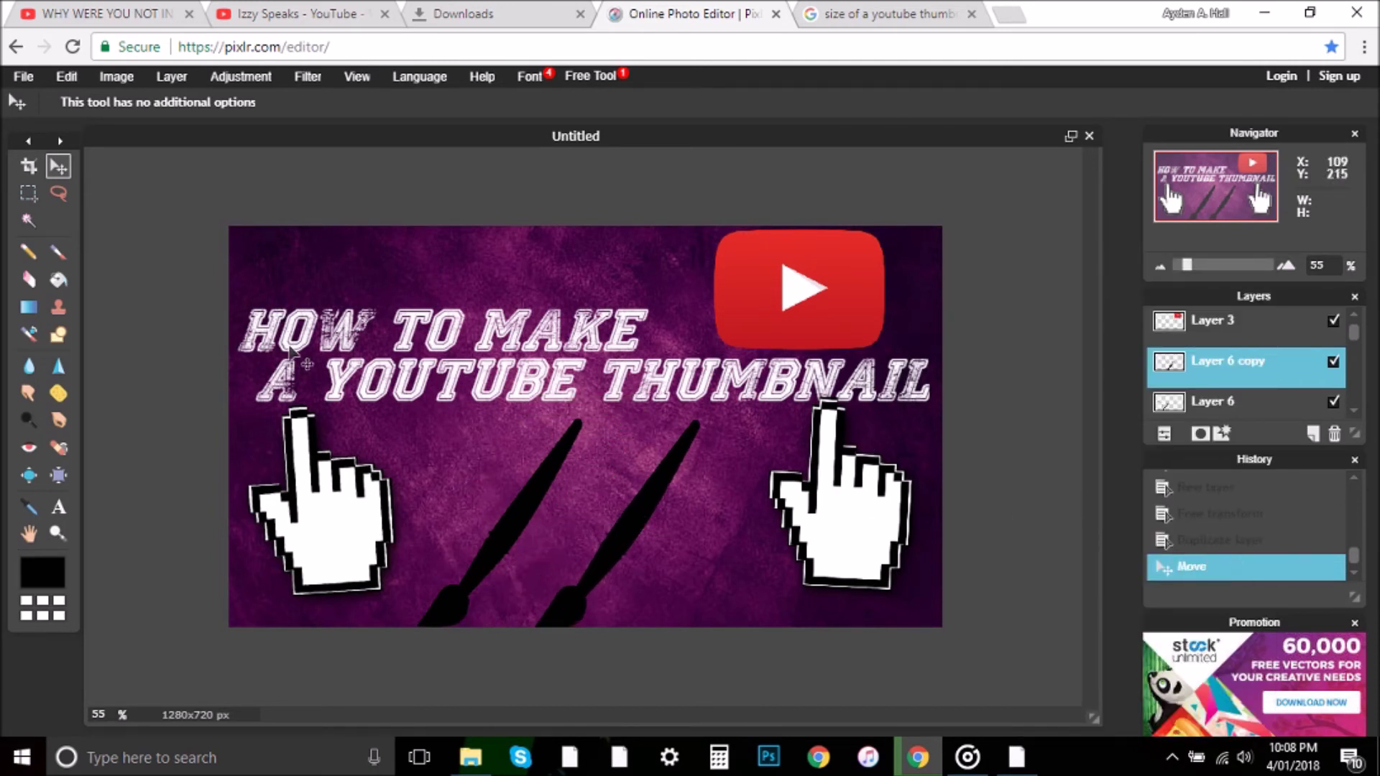
click(66, 77)
click(136, 225)
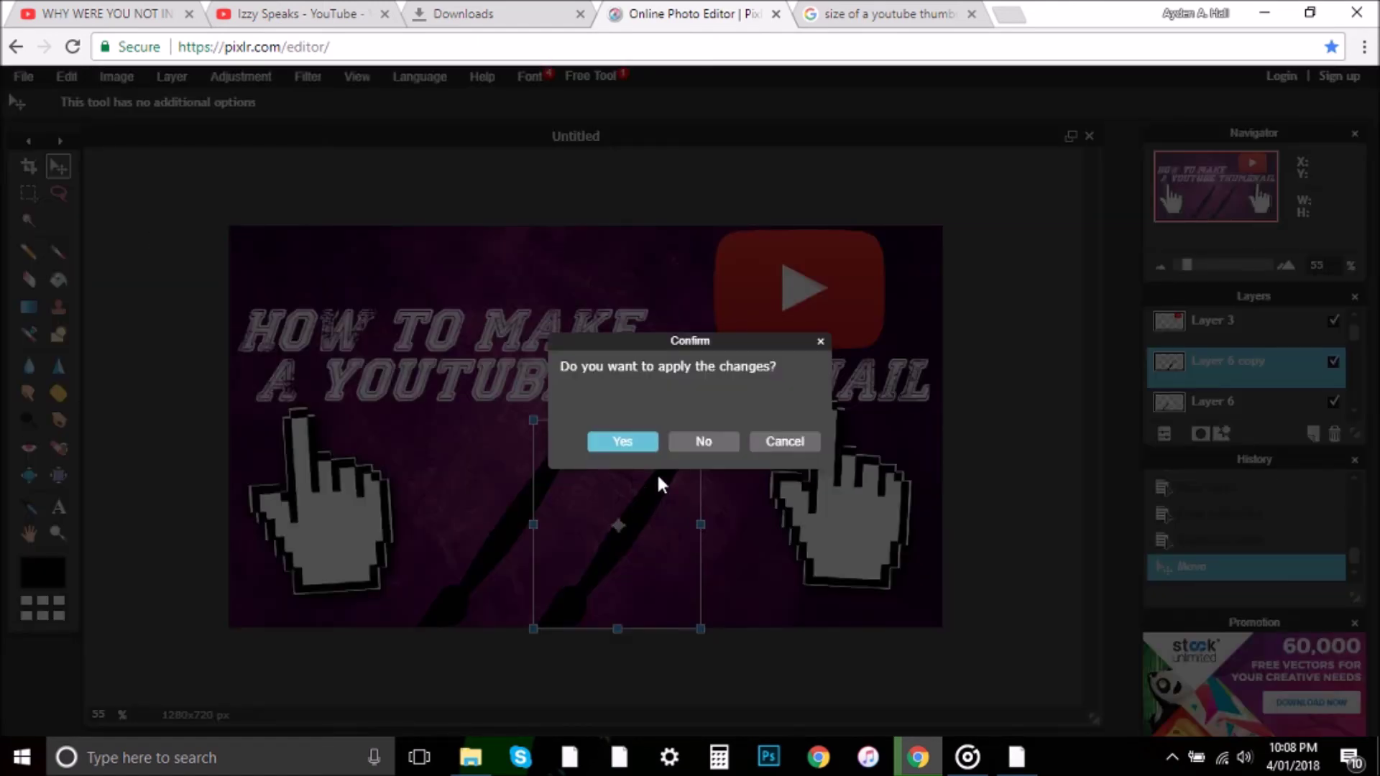
click(710, 442)
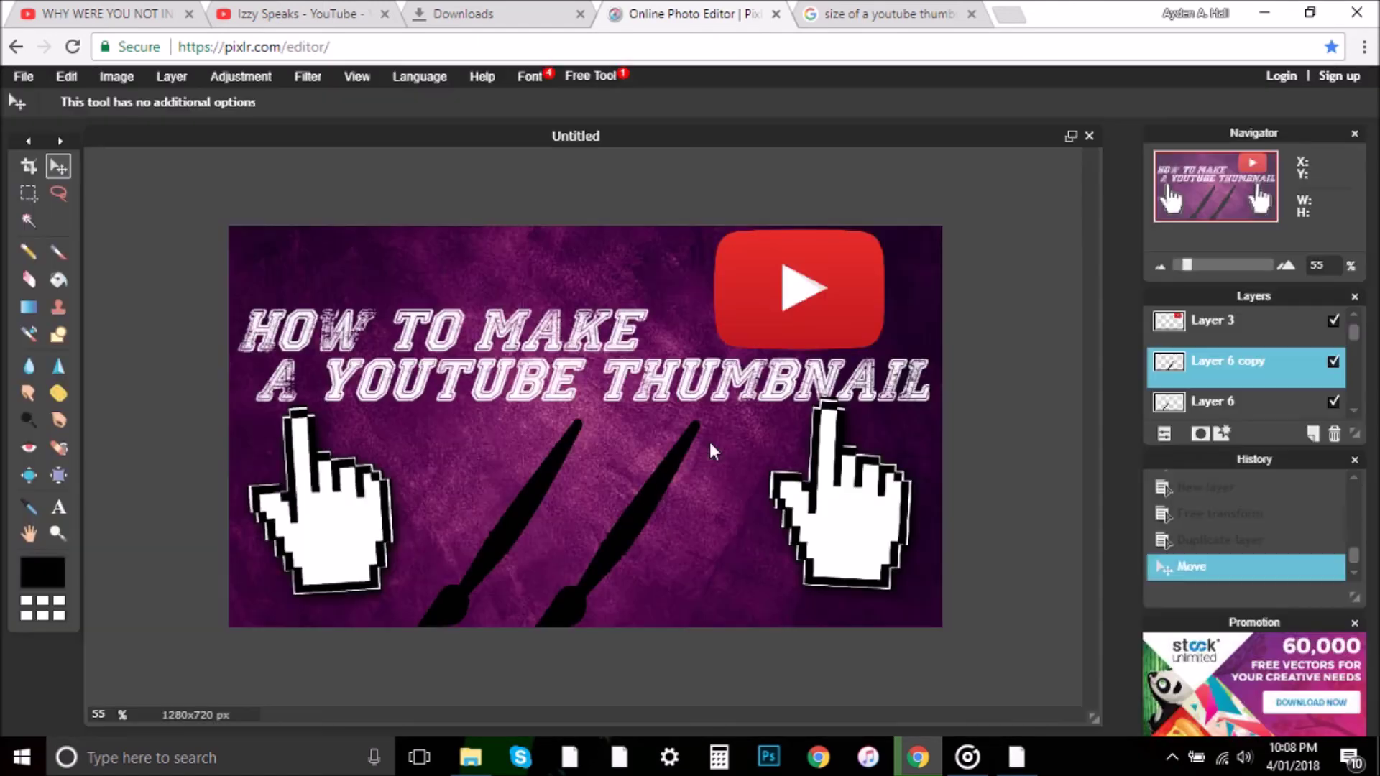
Step: Rotate the copied brush about 180 degrees with Free transform, move it so it overlaps the original brush, and apply the change
click(67, 77)
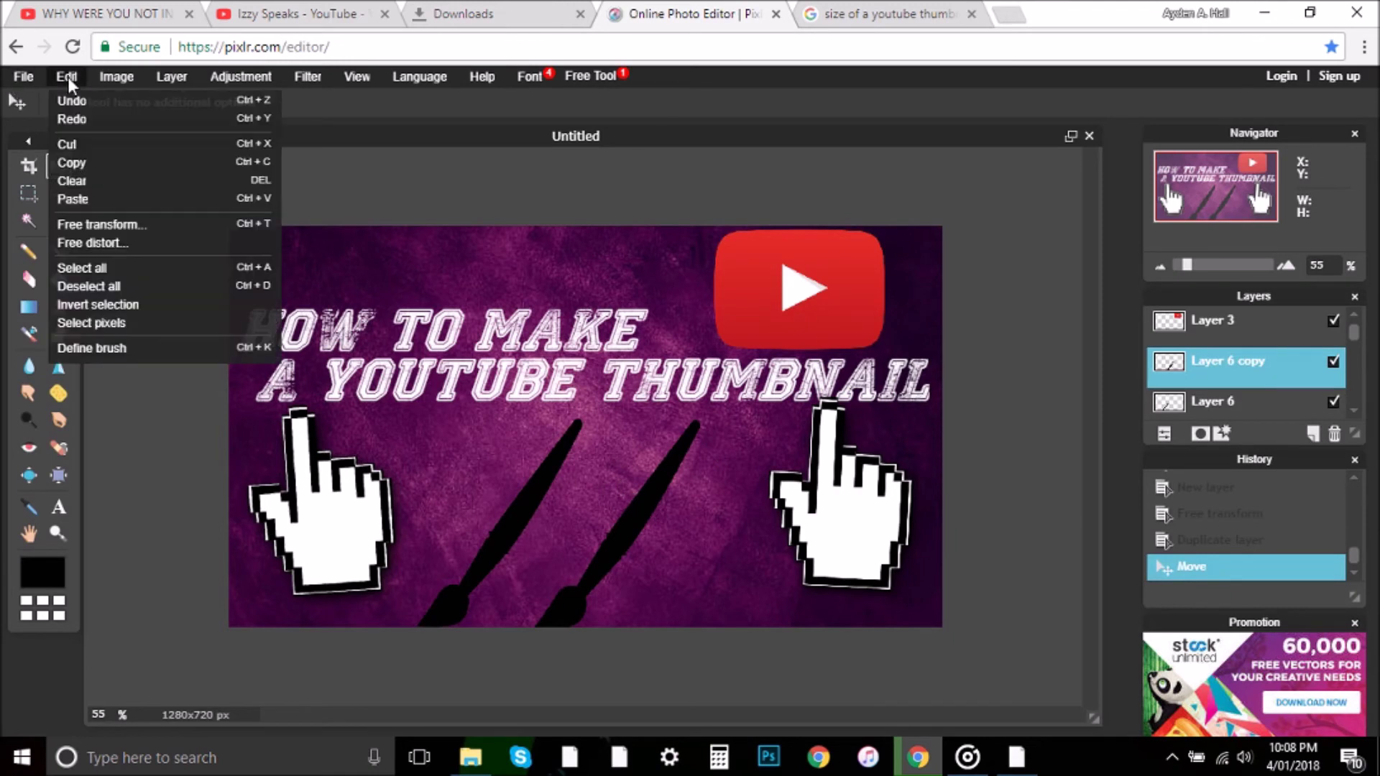
click(118, 224)
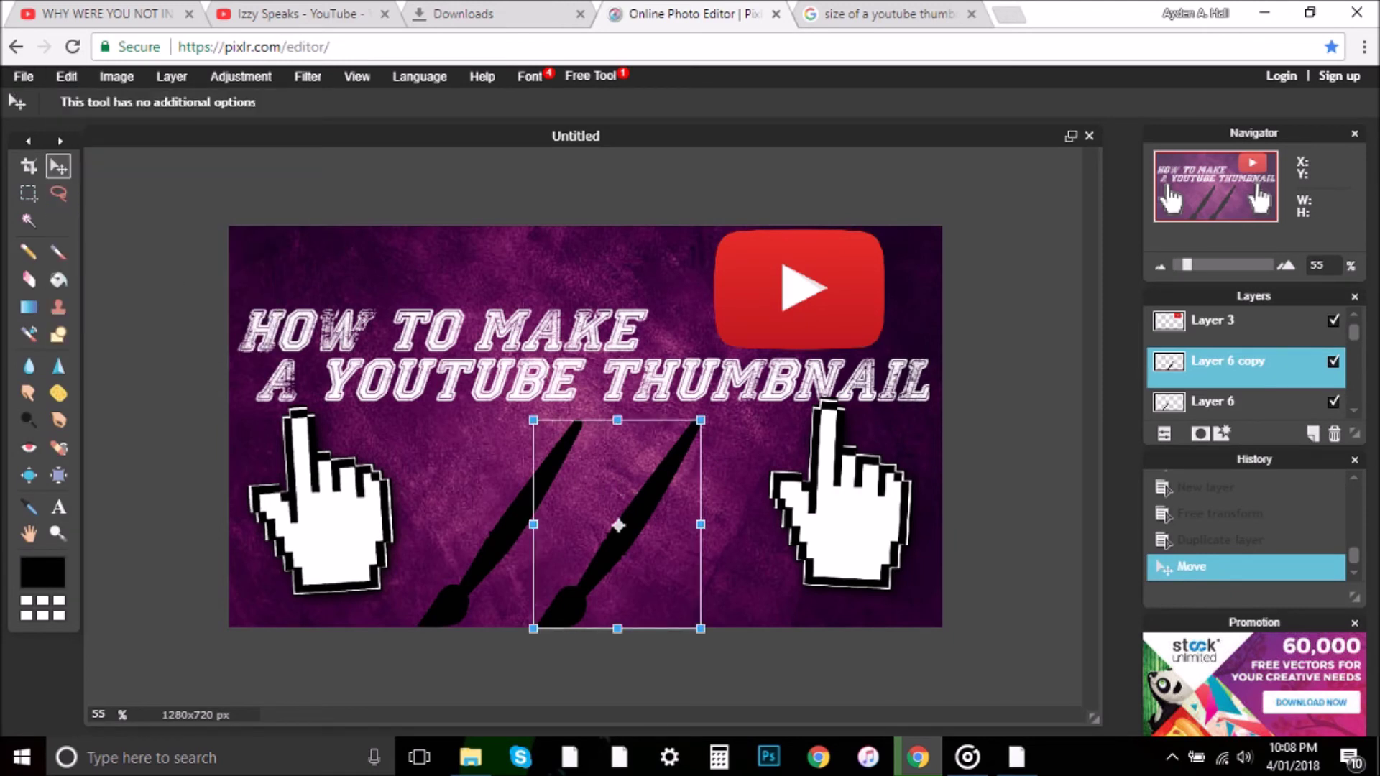
mouse_move(512, 415)
mouse_down()
mouse_move(501, 504)
mouse_move(564, 569)
mouse_up()
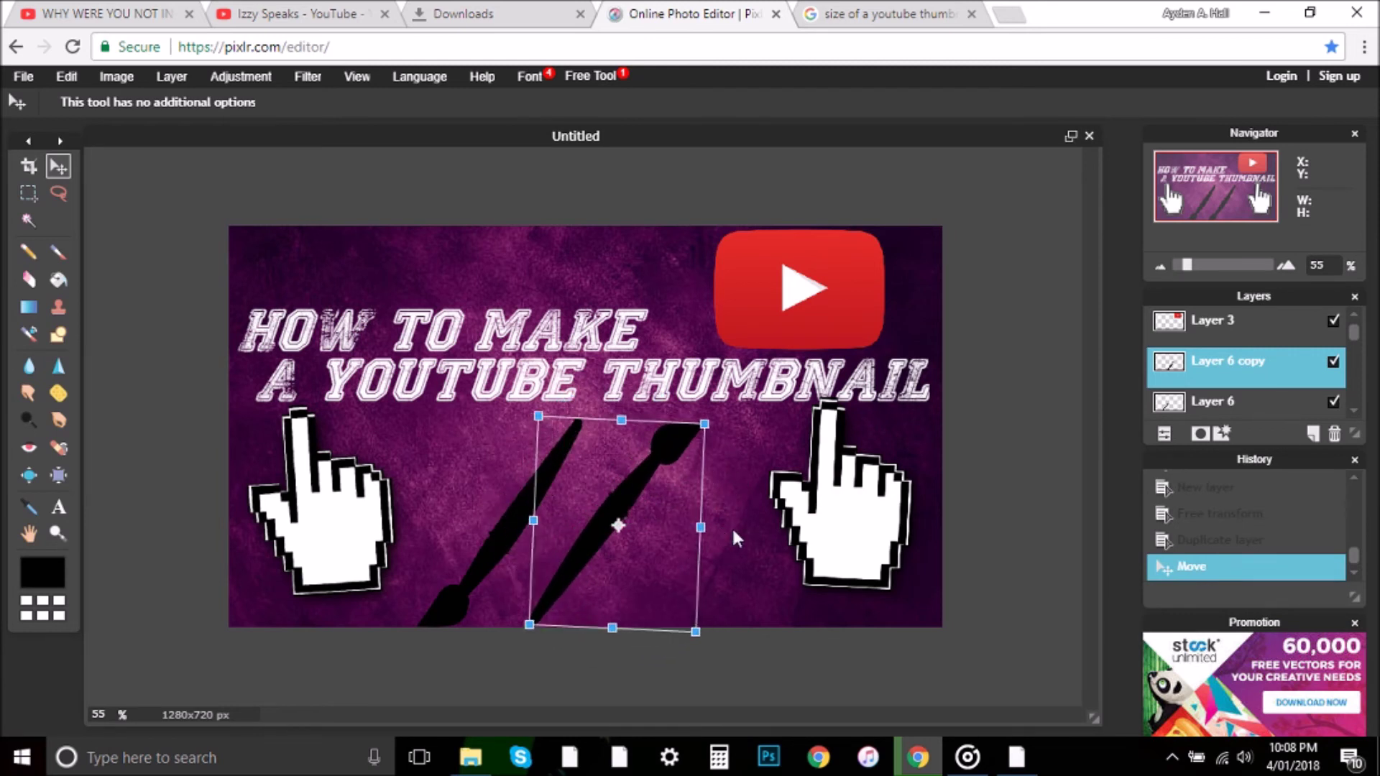
mouse_move(621, 554)
mouse_down()
mouse_move(519, 550)
mouse_move(542, 524)
mouse_move(563, 538)
mouse_up()
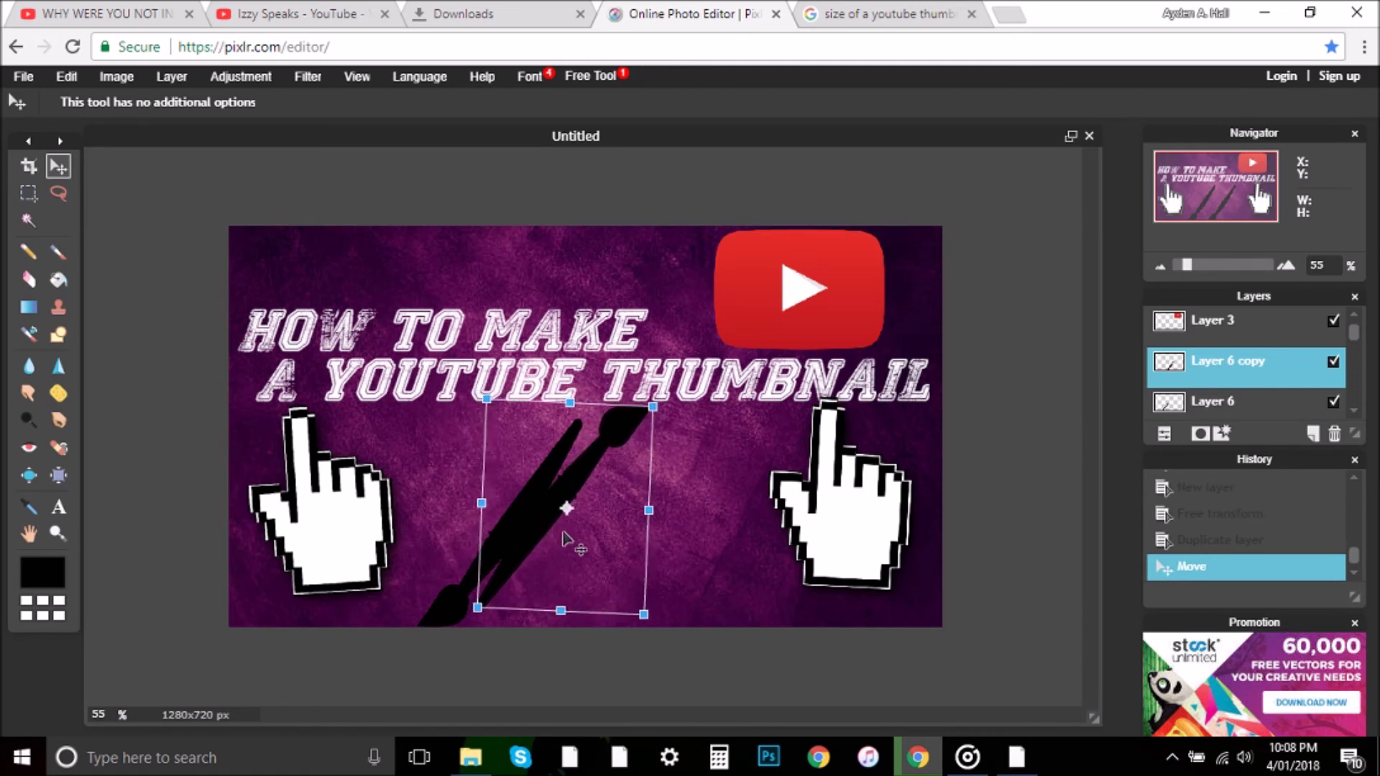
click(1026, 266)
click(616, 439)
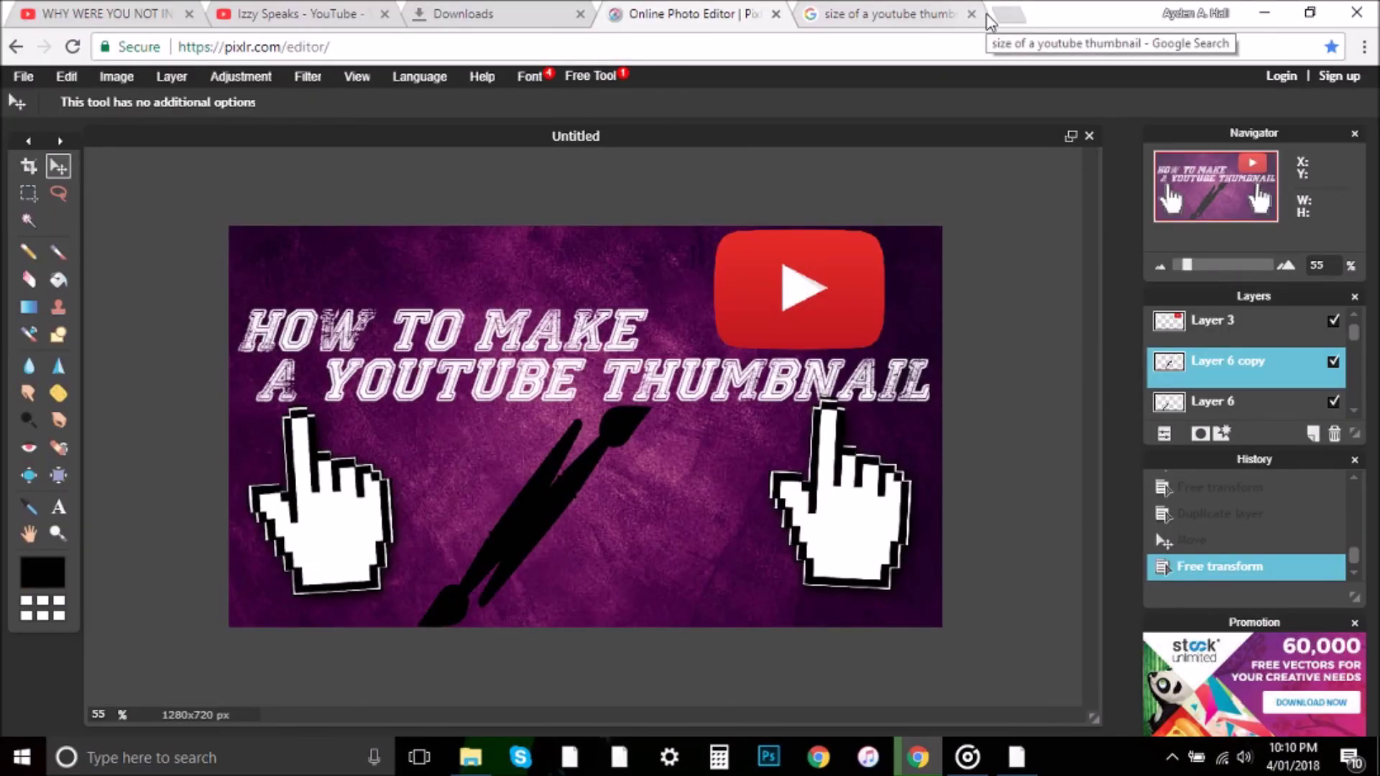
Step: Save the thumbnail to the Desktop as a JPEG named How To Make A YouTube with quality 100
click(21, 78)
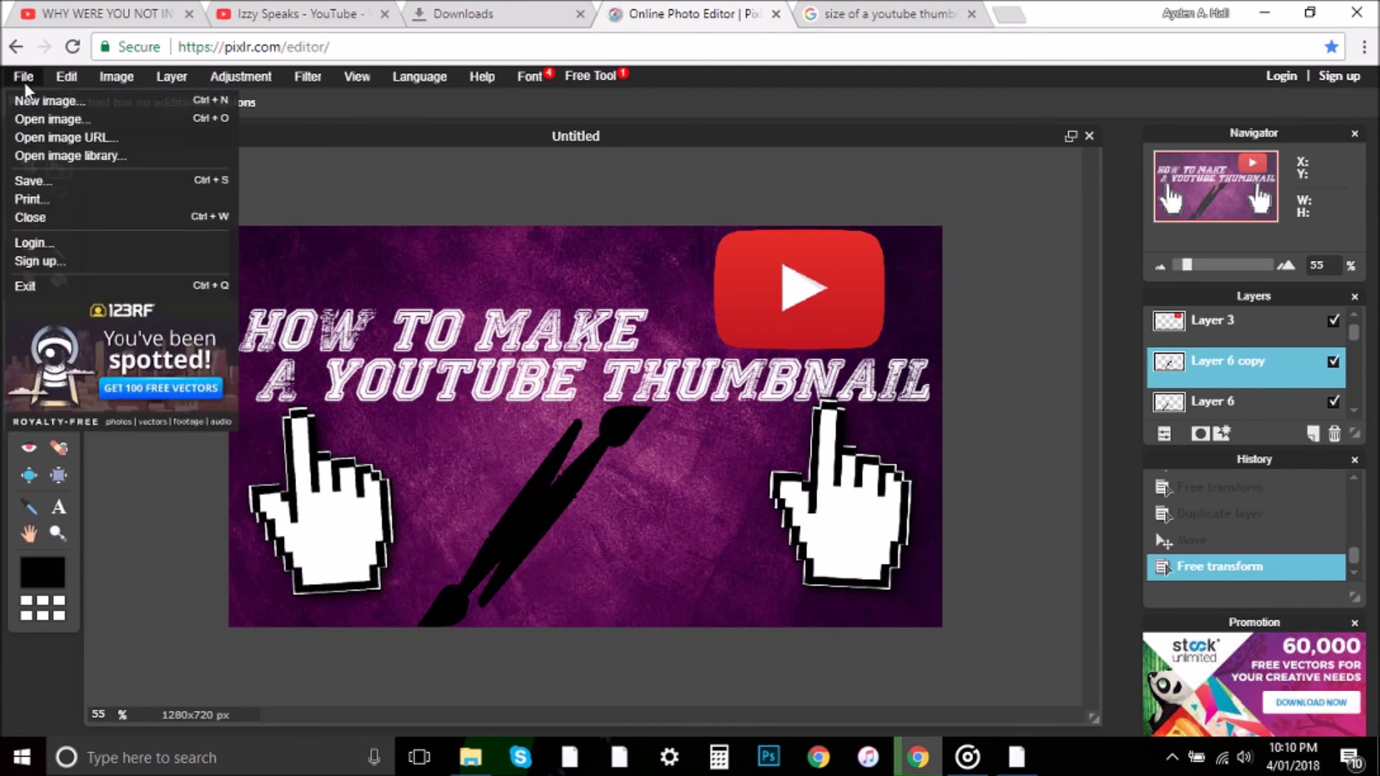
click(31, 181)
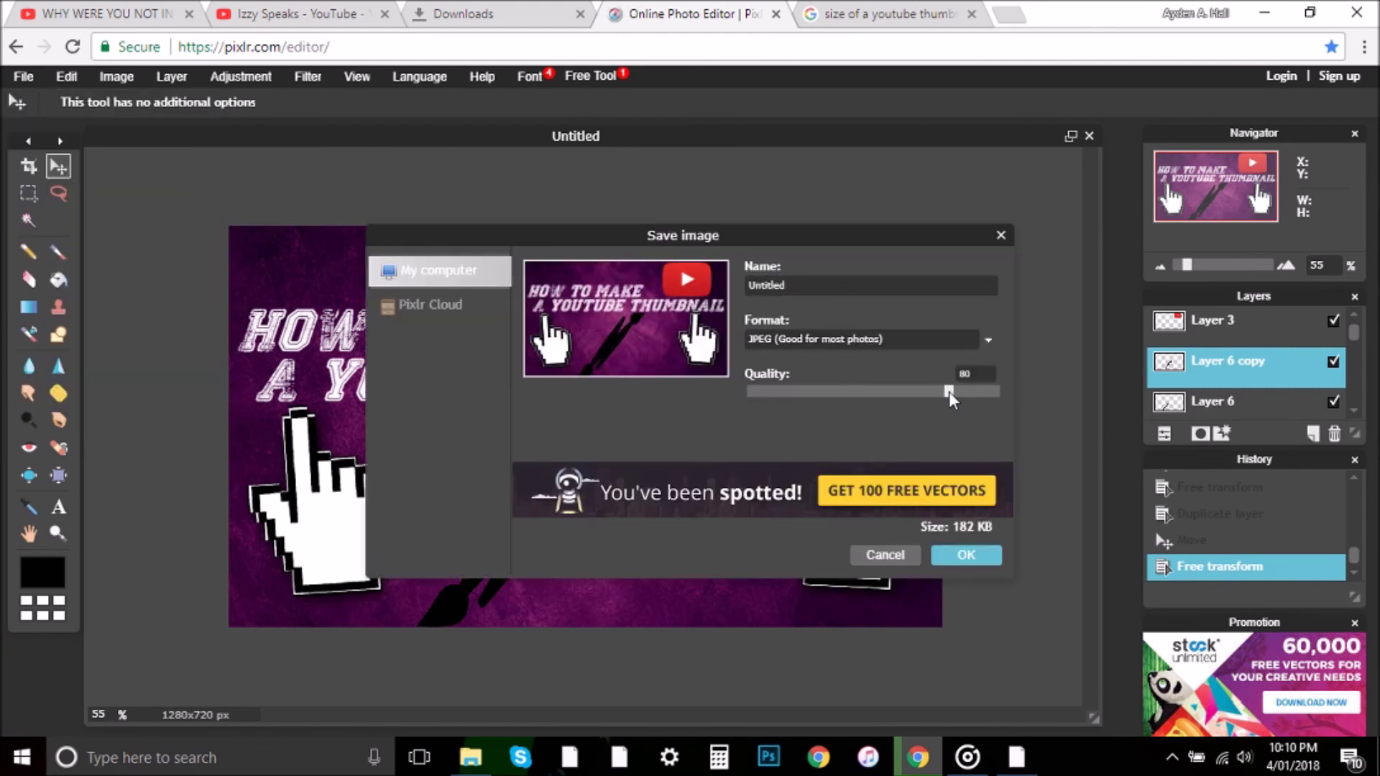
drag(1002, 395, 1008, 395)
text(How To Make A YouTube)
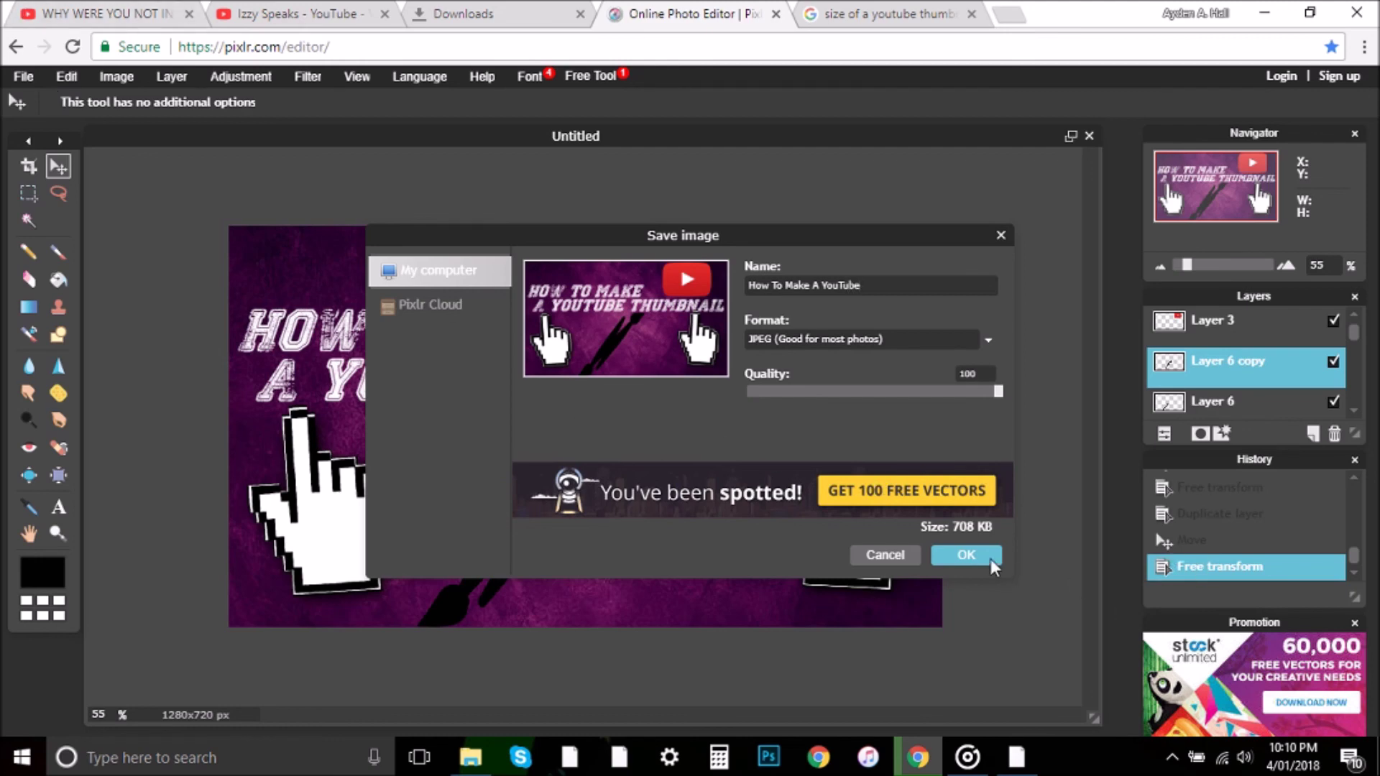
click(967, 556)
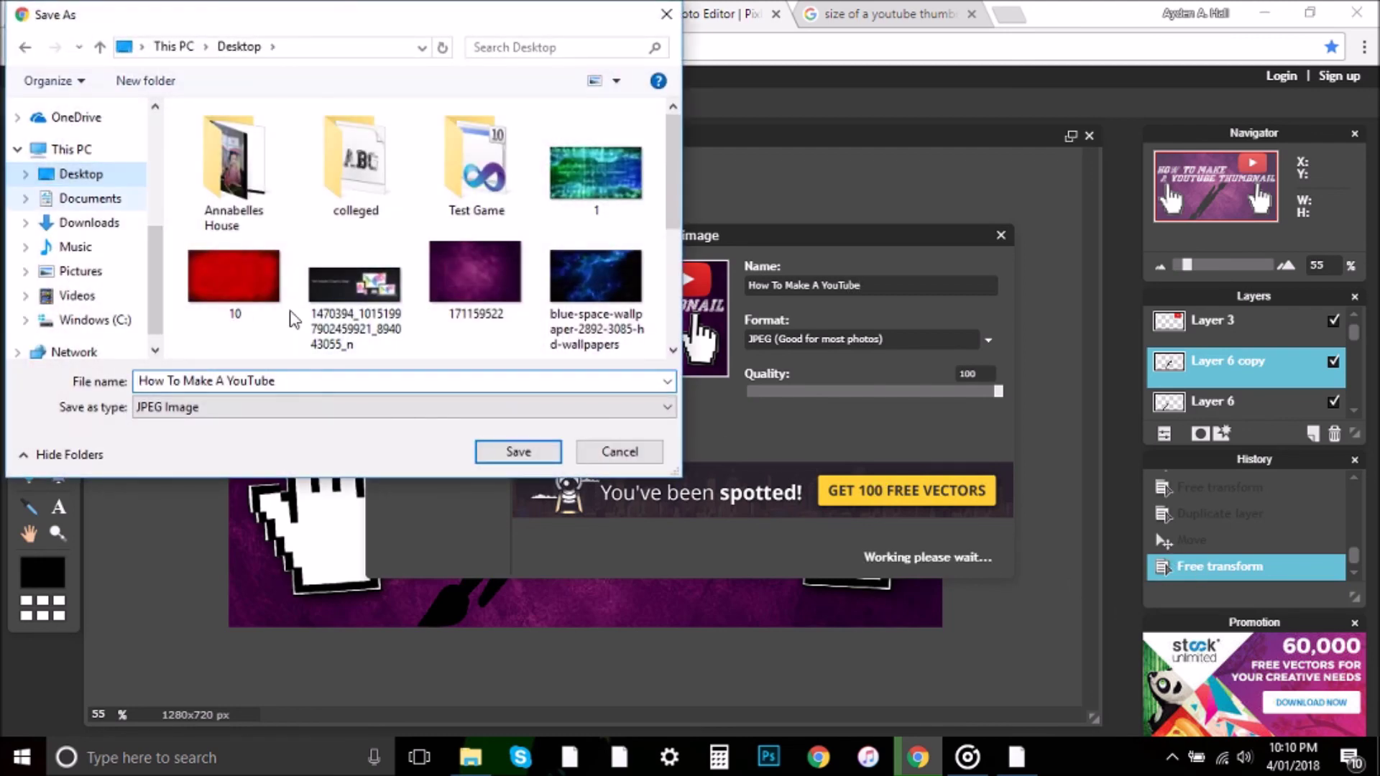
click(548, 453)
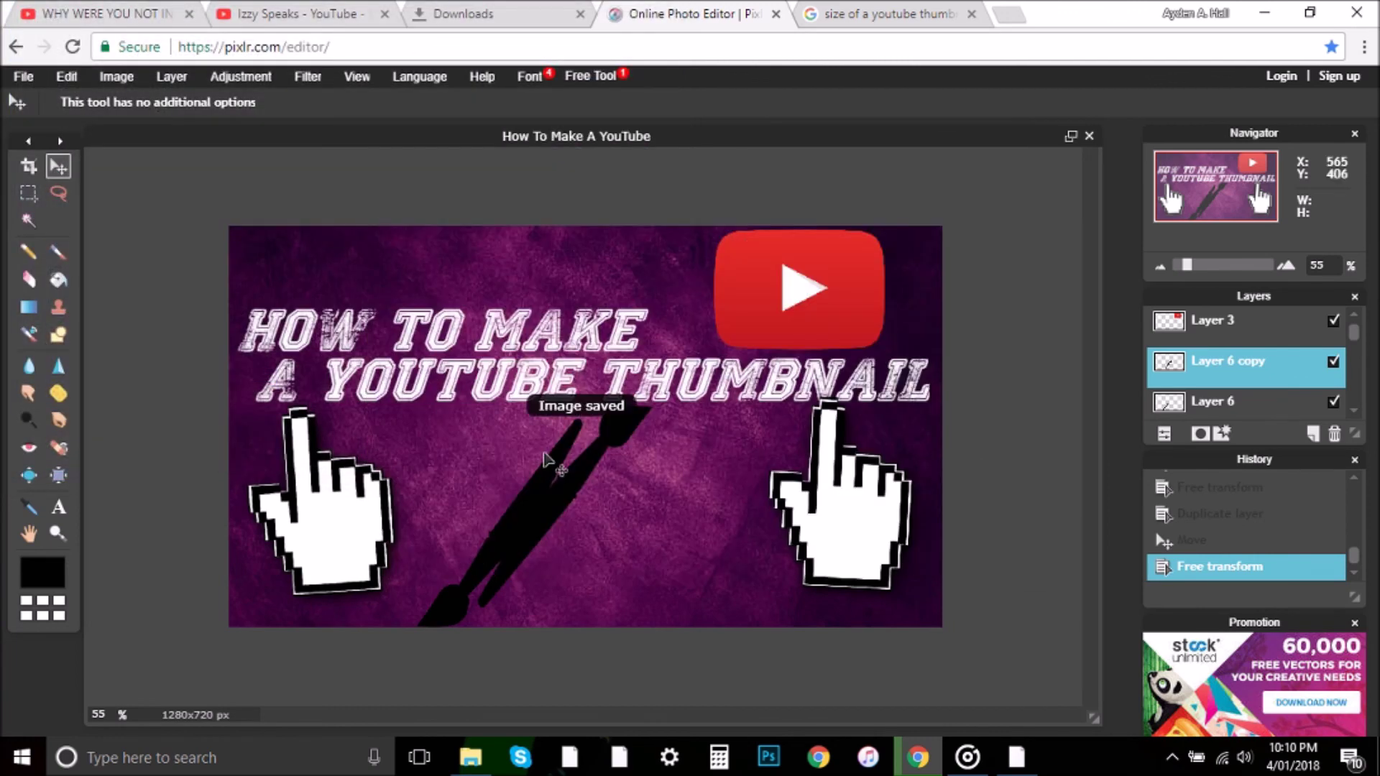